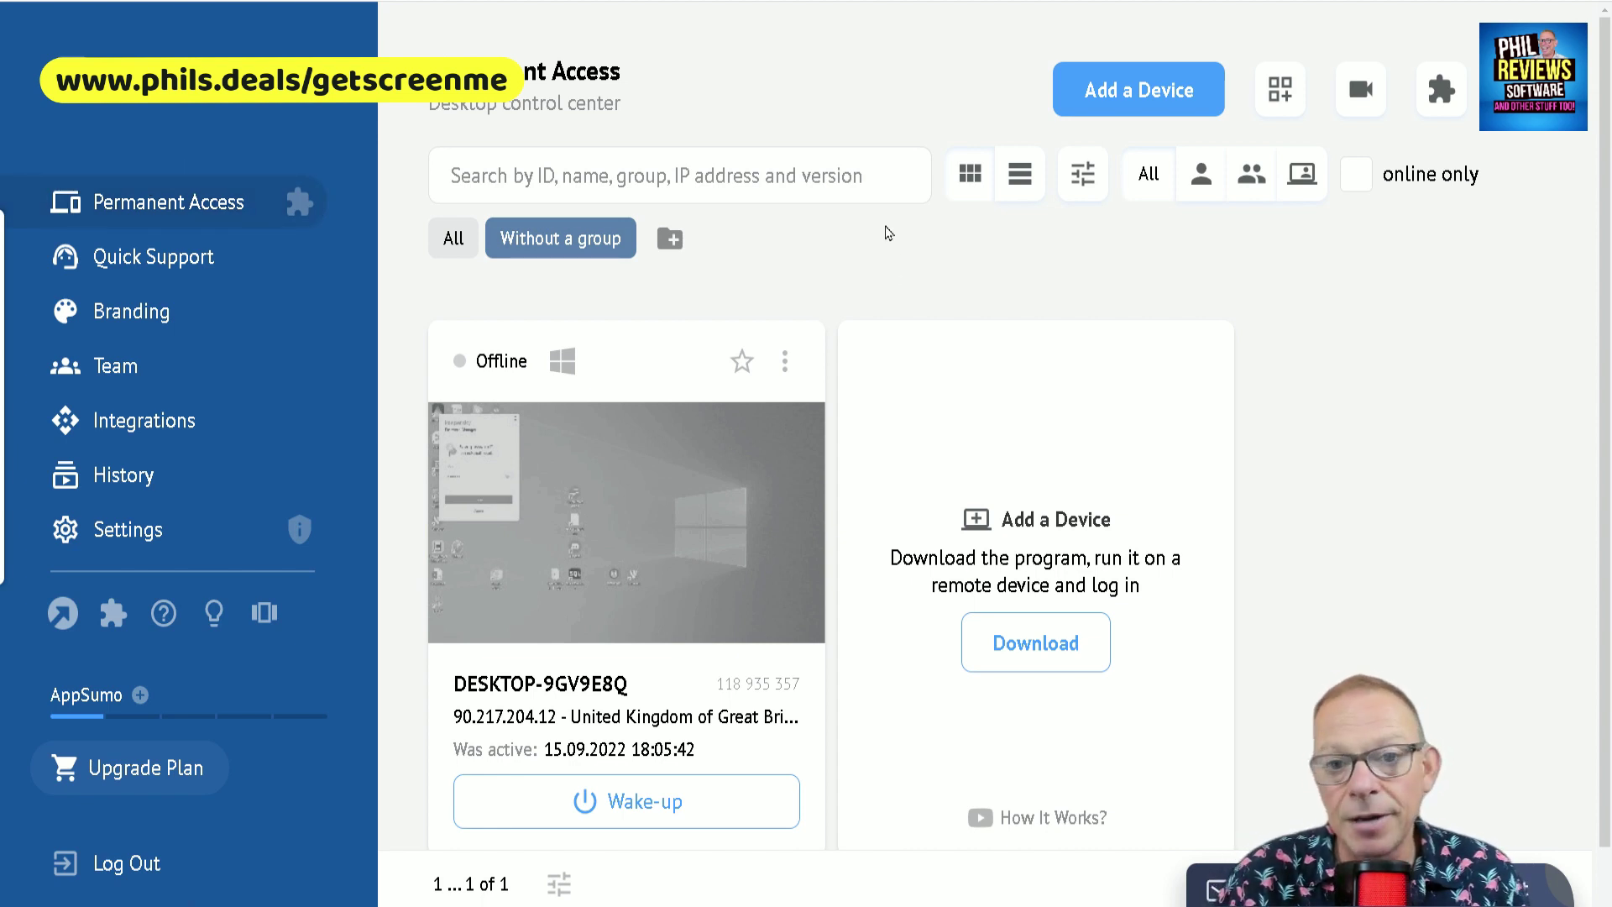
Look at the options for adding a new device, then dismiss them.
{"action": "mouse_move", "coordinate": [631, 550]}
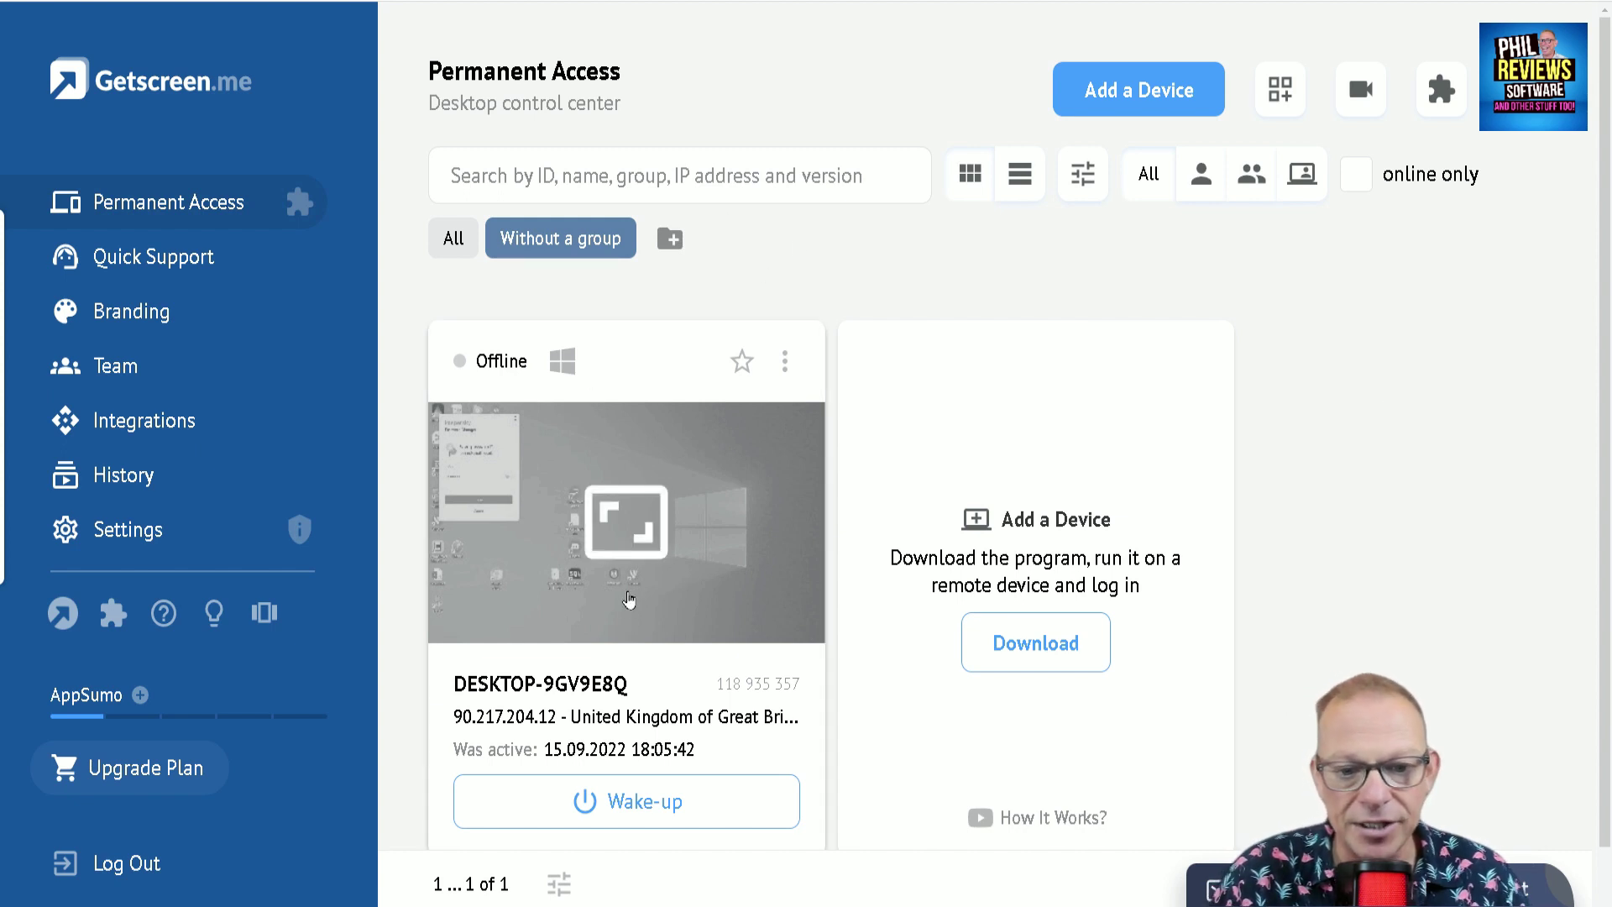
{"action": "scroll", "coordinate": [638, 579], "scroll_direction": "down", "scroll_amount": 1}
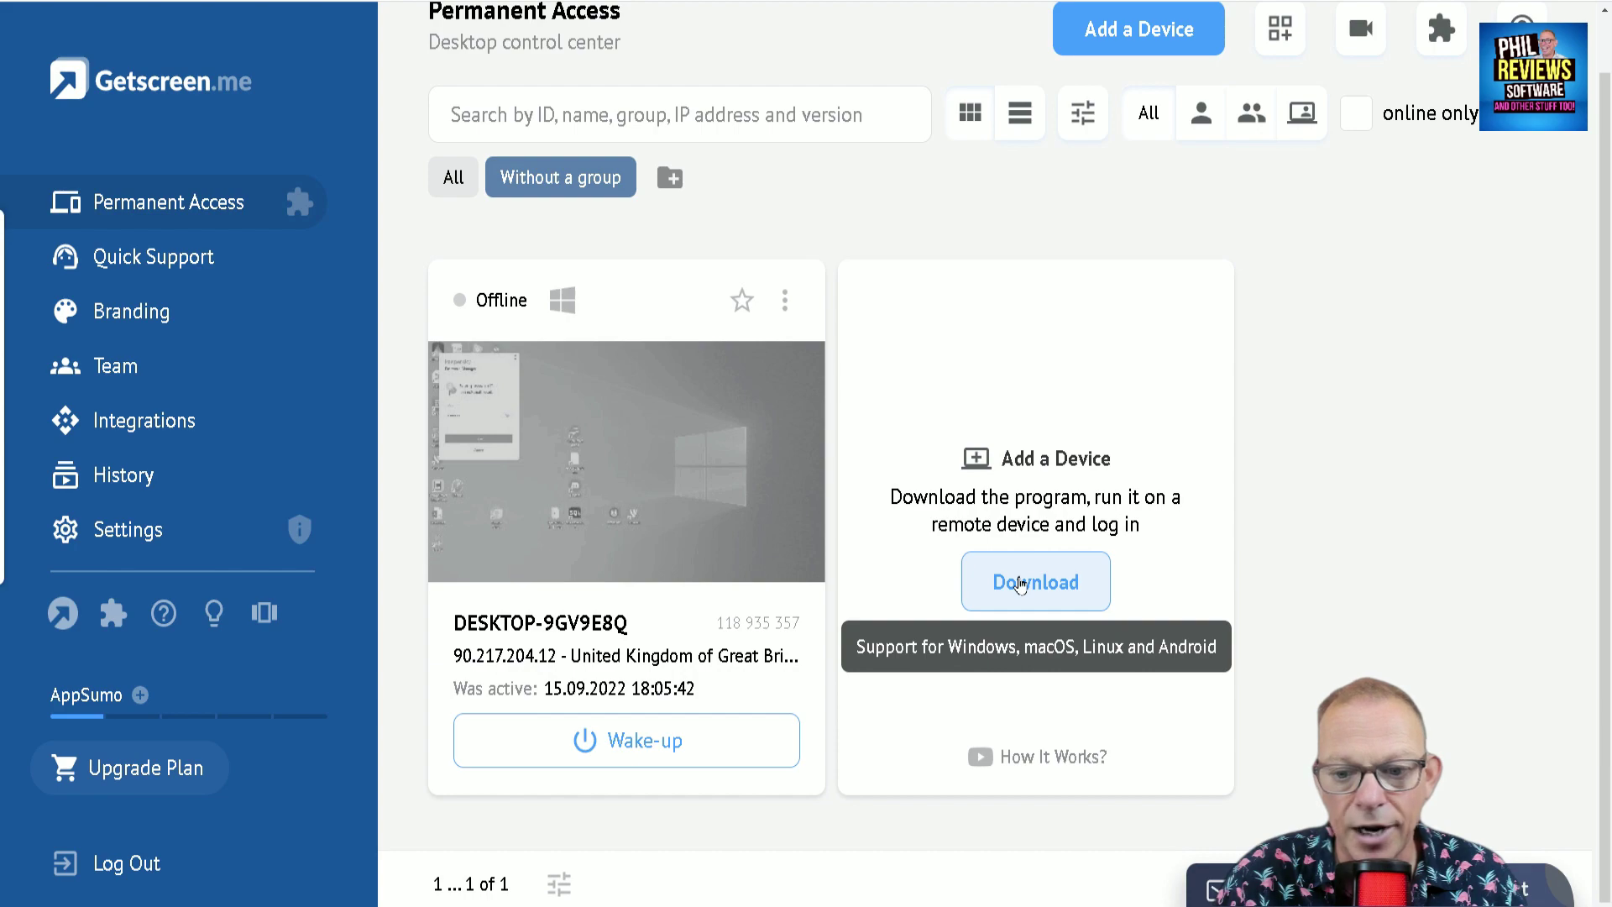
{"action": "left_click", "coordinate": [1020, 586]}
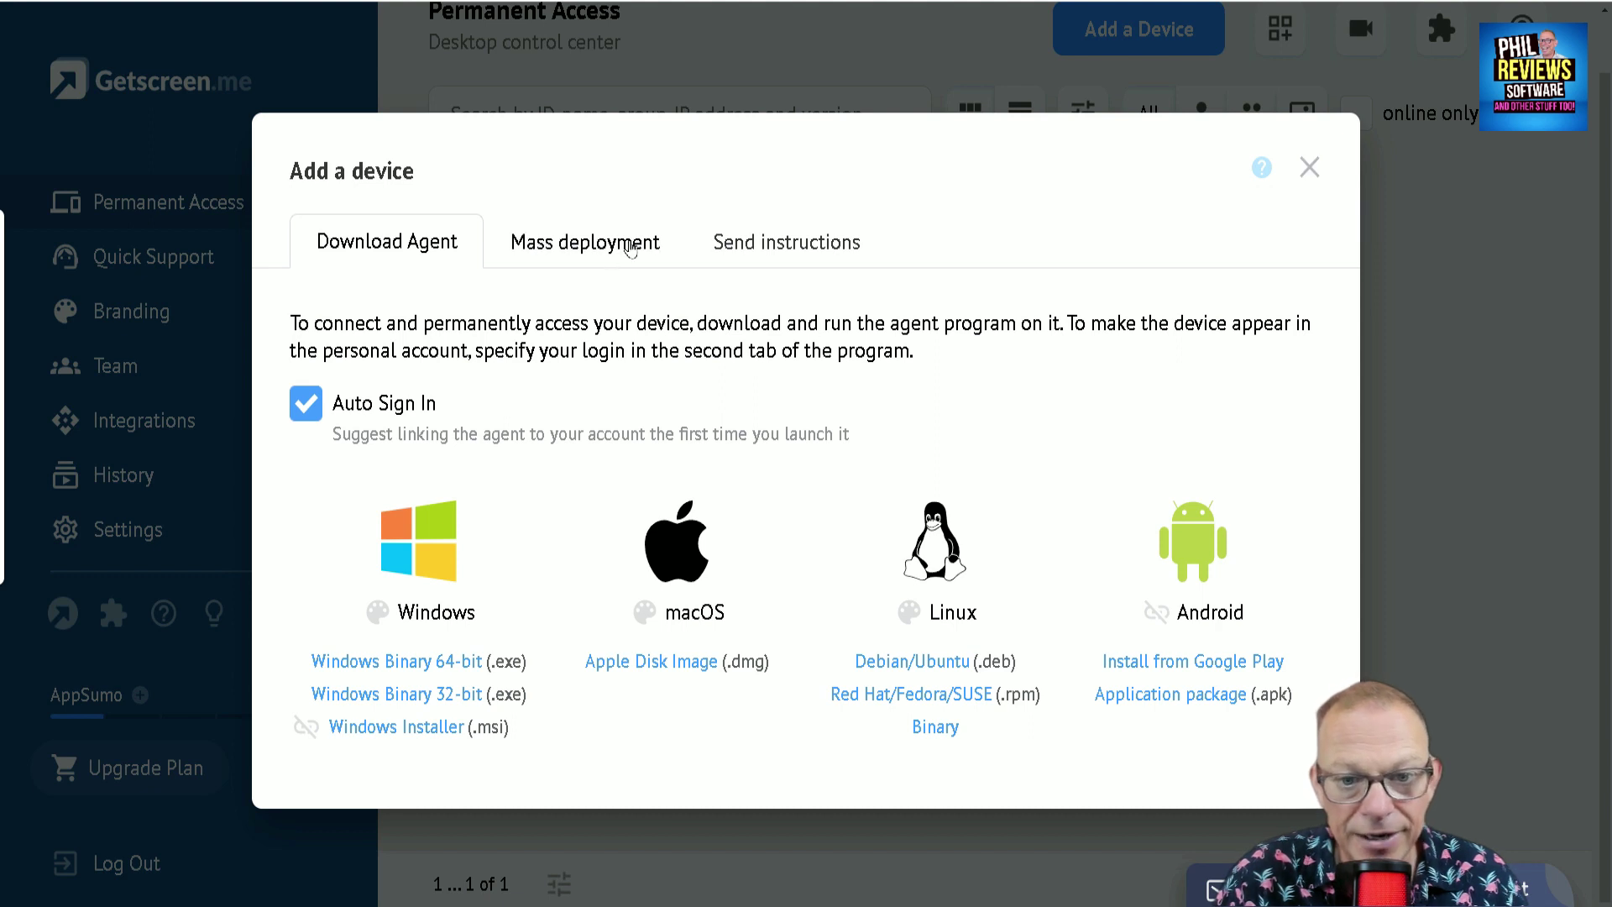
{"action": "left_click", "coordinate": [1309, 167]}
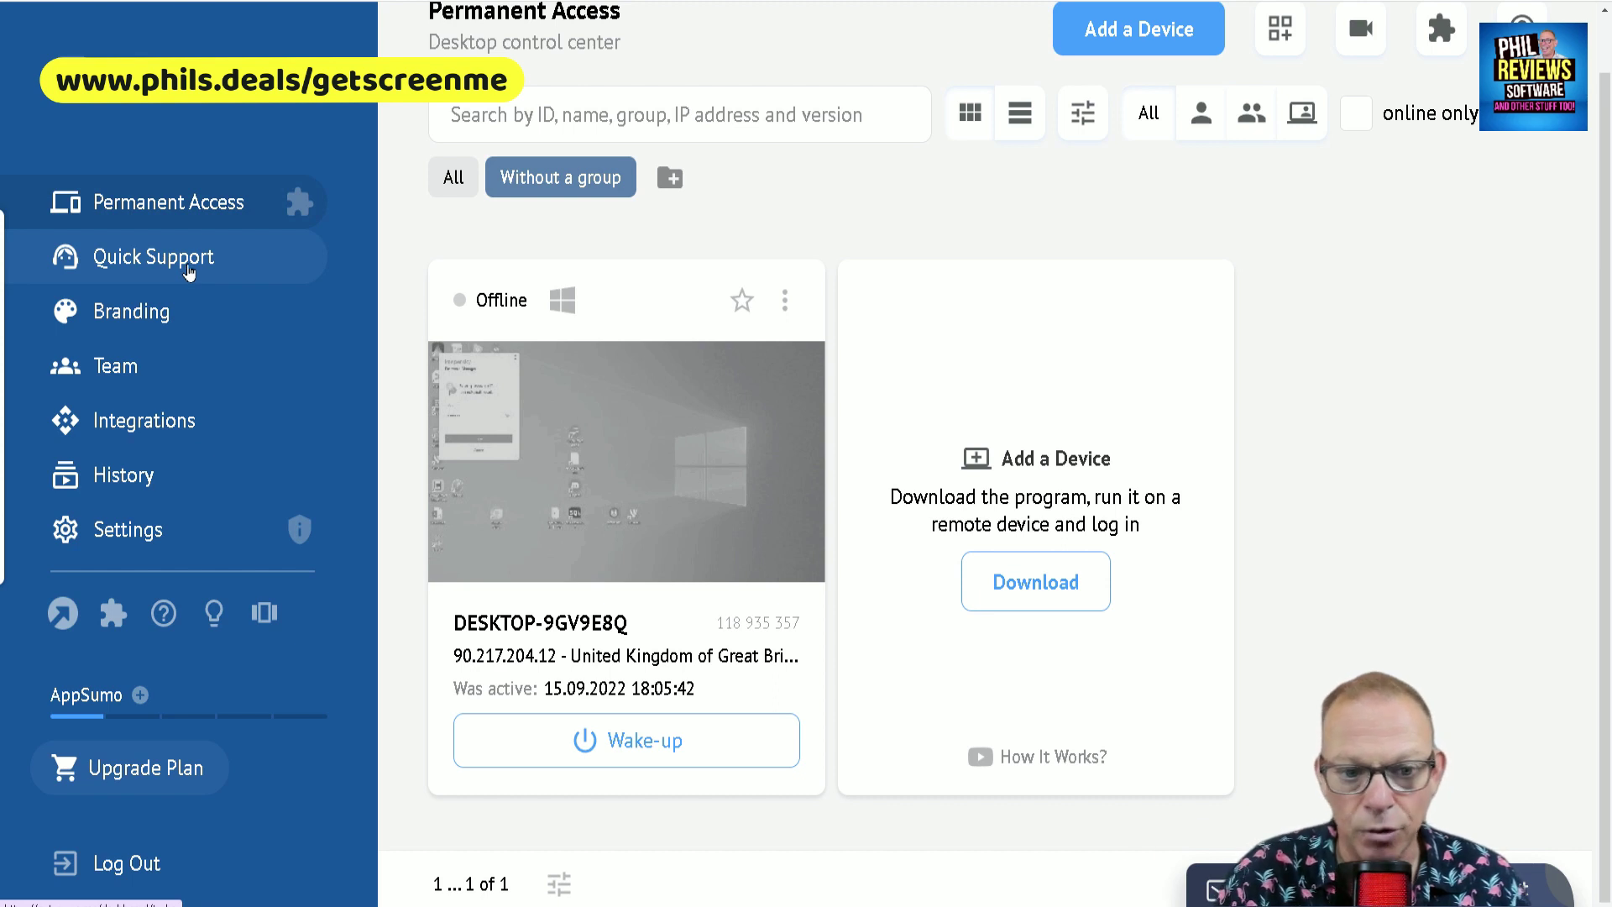
On Quick Support, create two client invitations, copying the first one's link.
{"action": "left_click", "coordinate": [188, 267]}
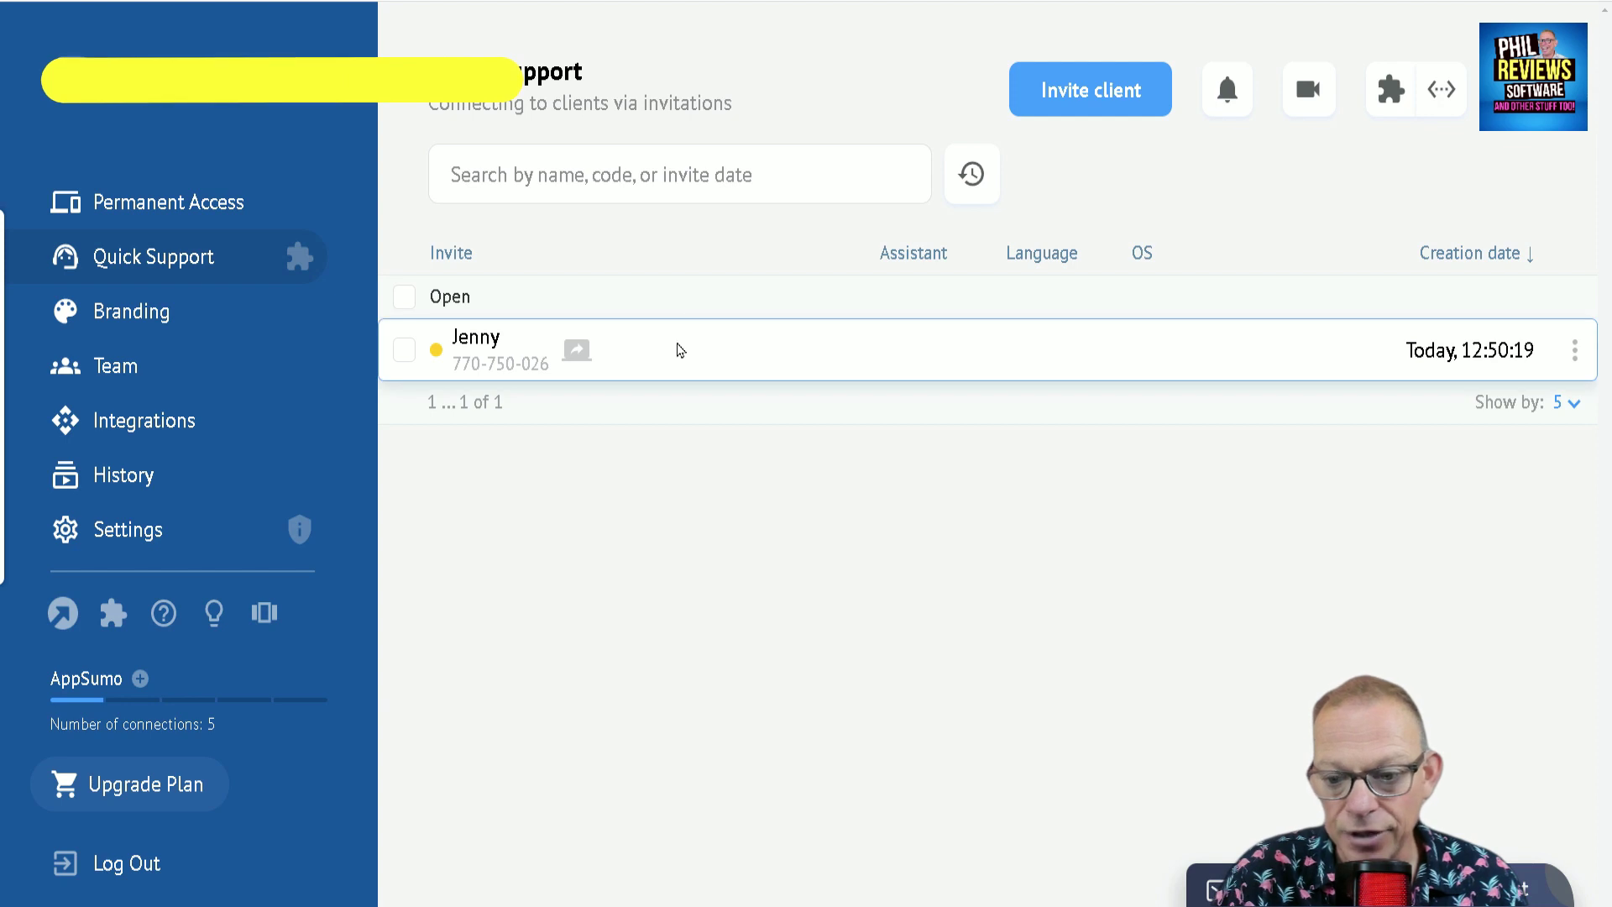
{"action": "left_click", "coordinate": [1073, 86]}
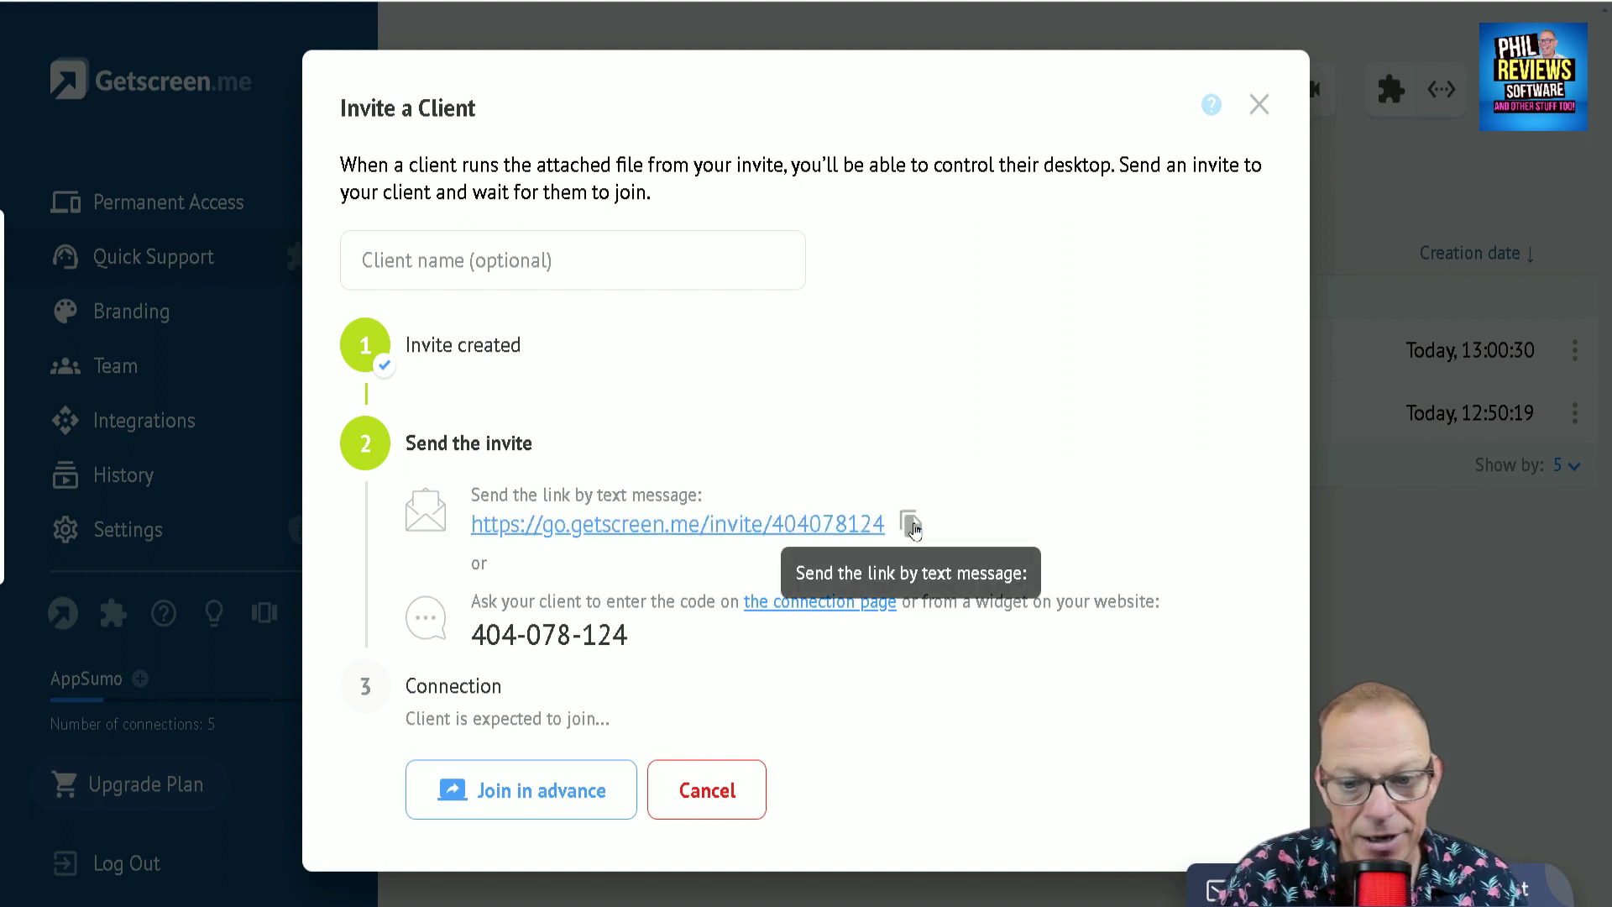
{"action": "left_click", "coordinate": [911, 524]}
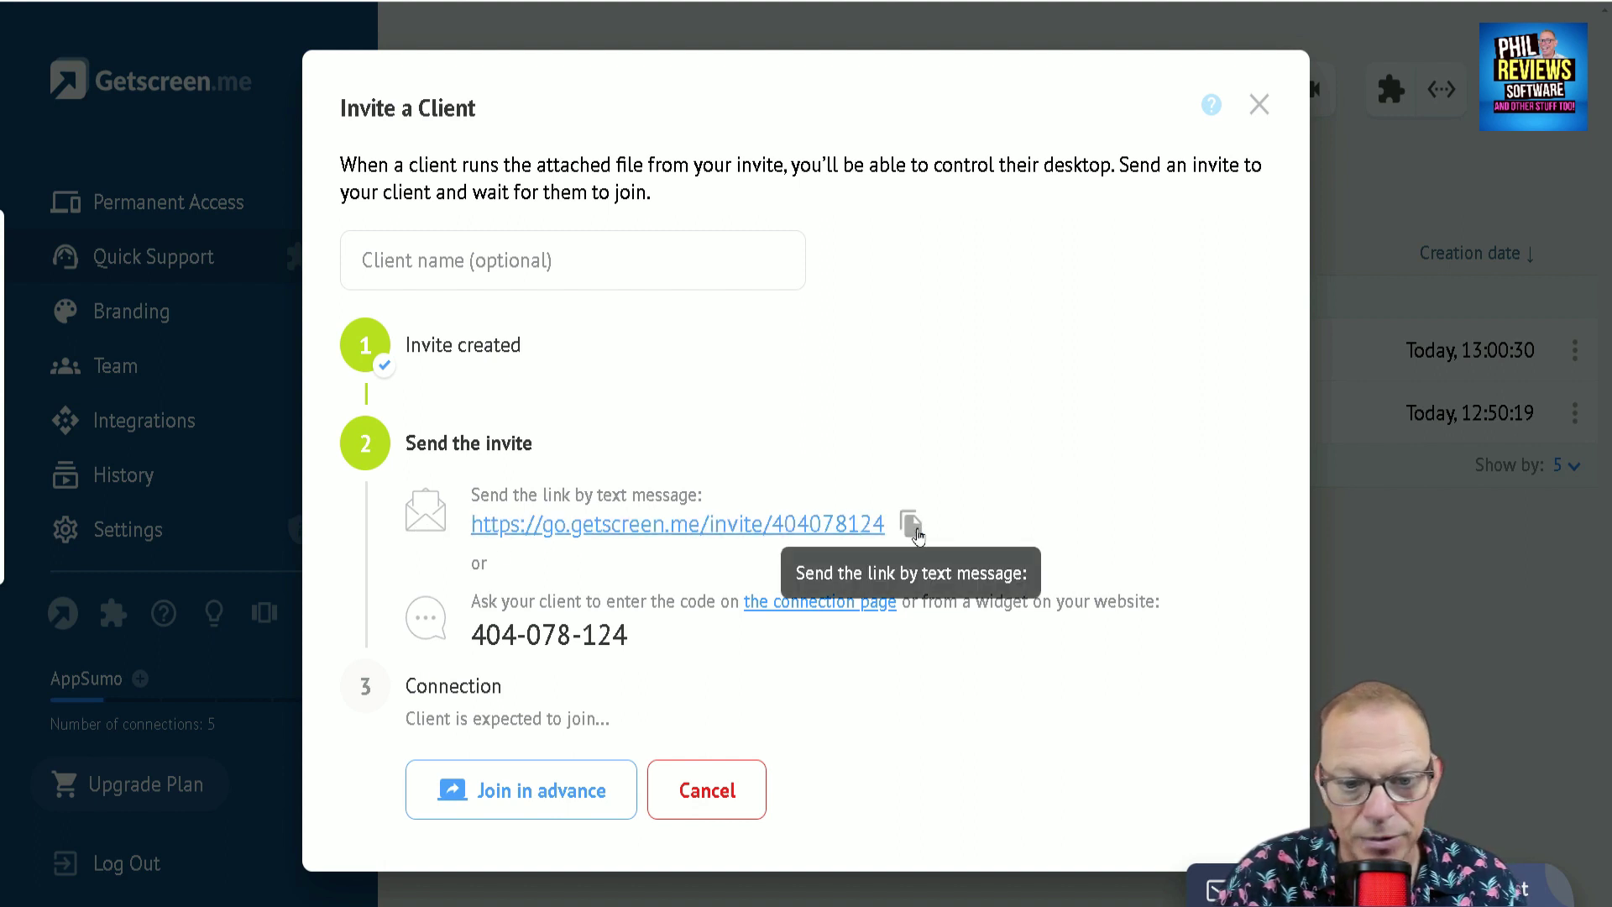
{"action": "left_click", "coordinate": [1259, 105]}
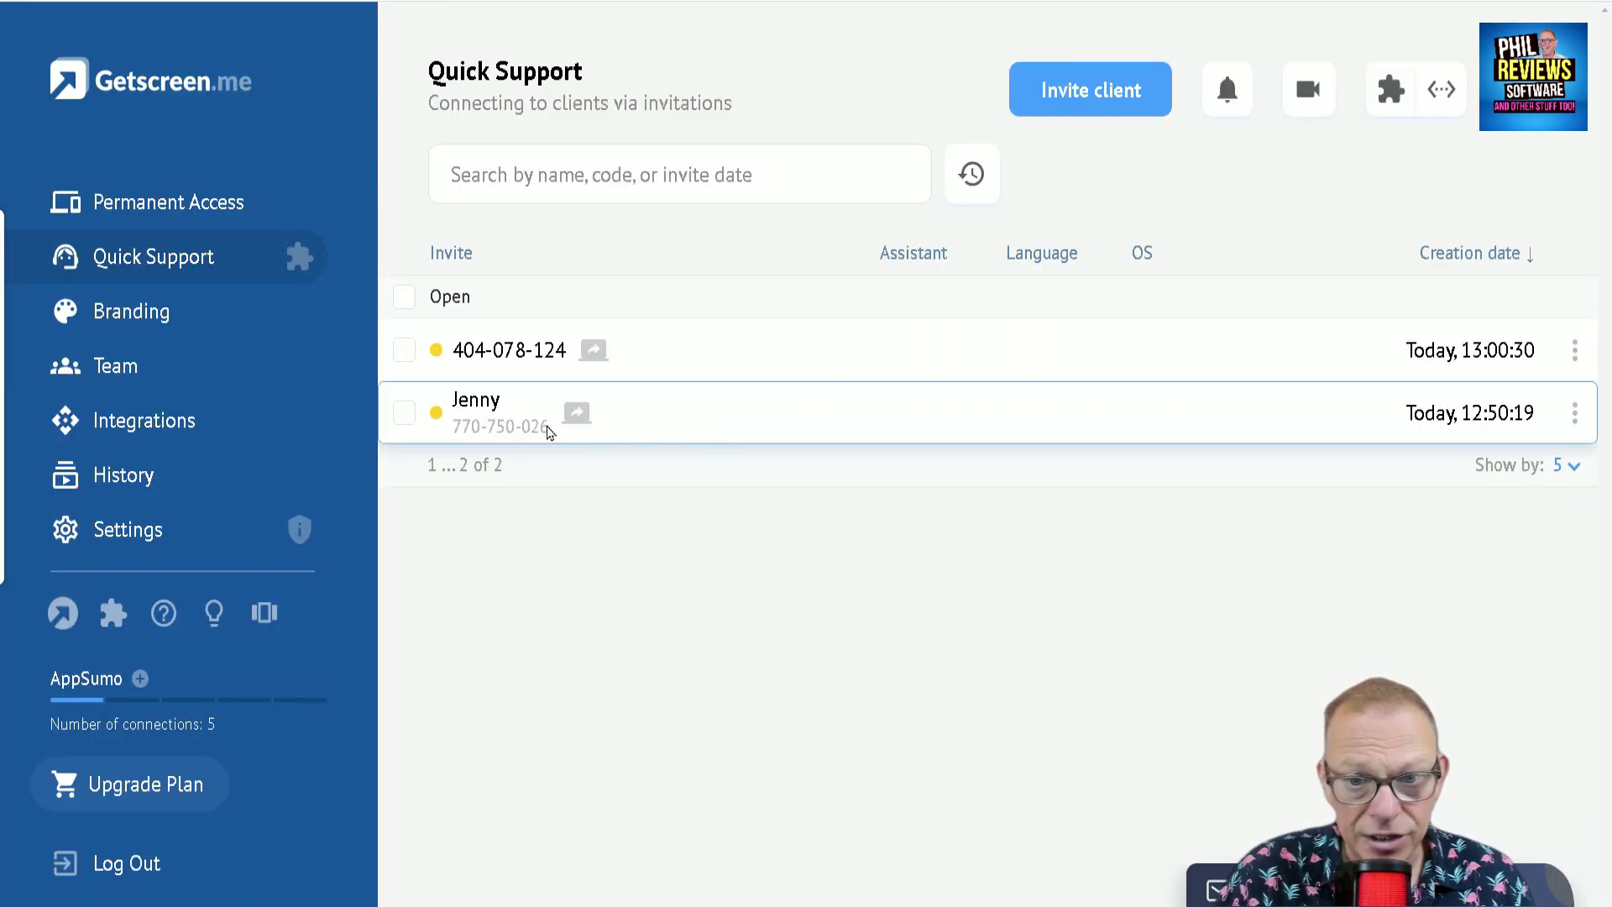
{"action": "left_click", "coordinate": [1107, 90]}
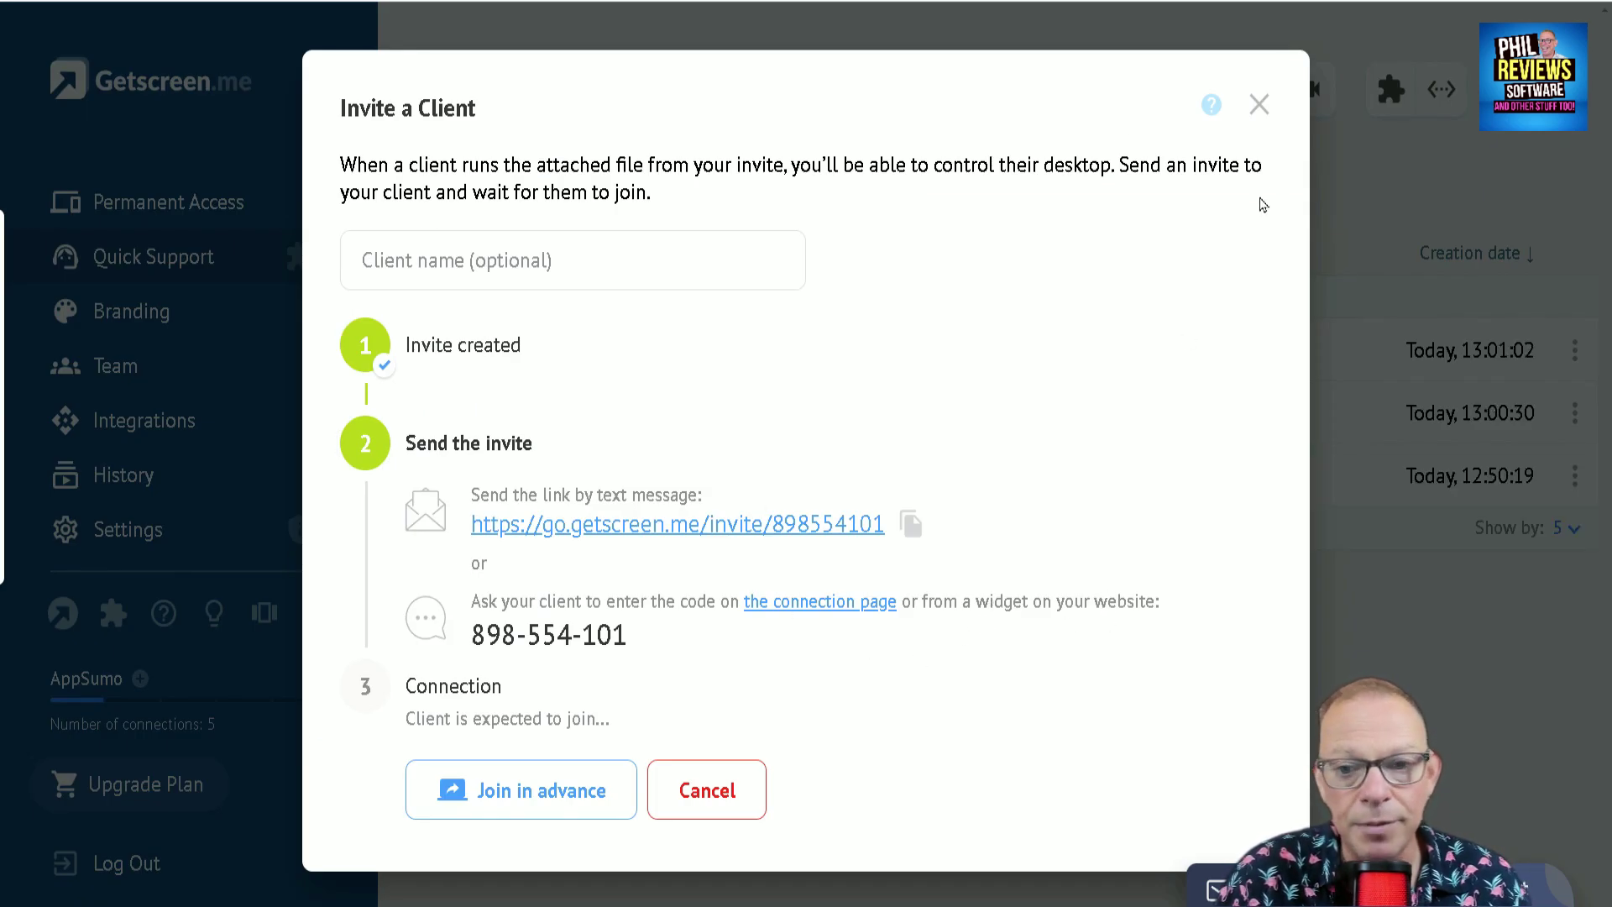
{"action": "left_click", "coordinate": [1259, 106]}
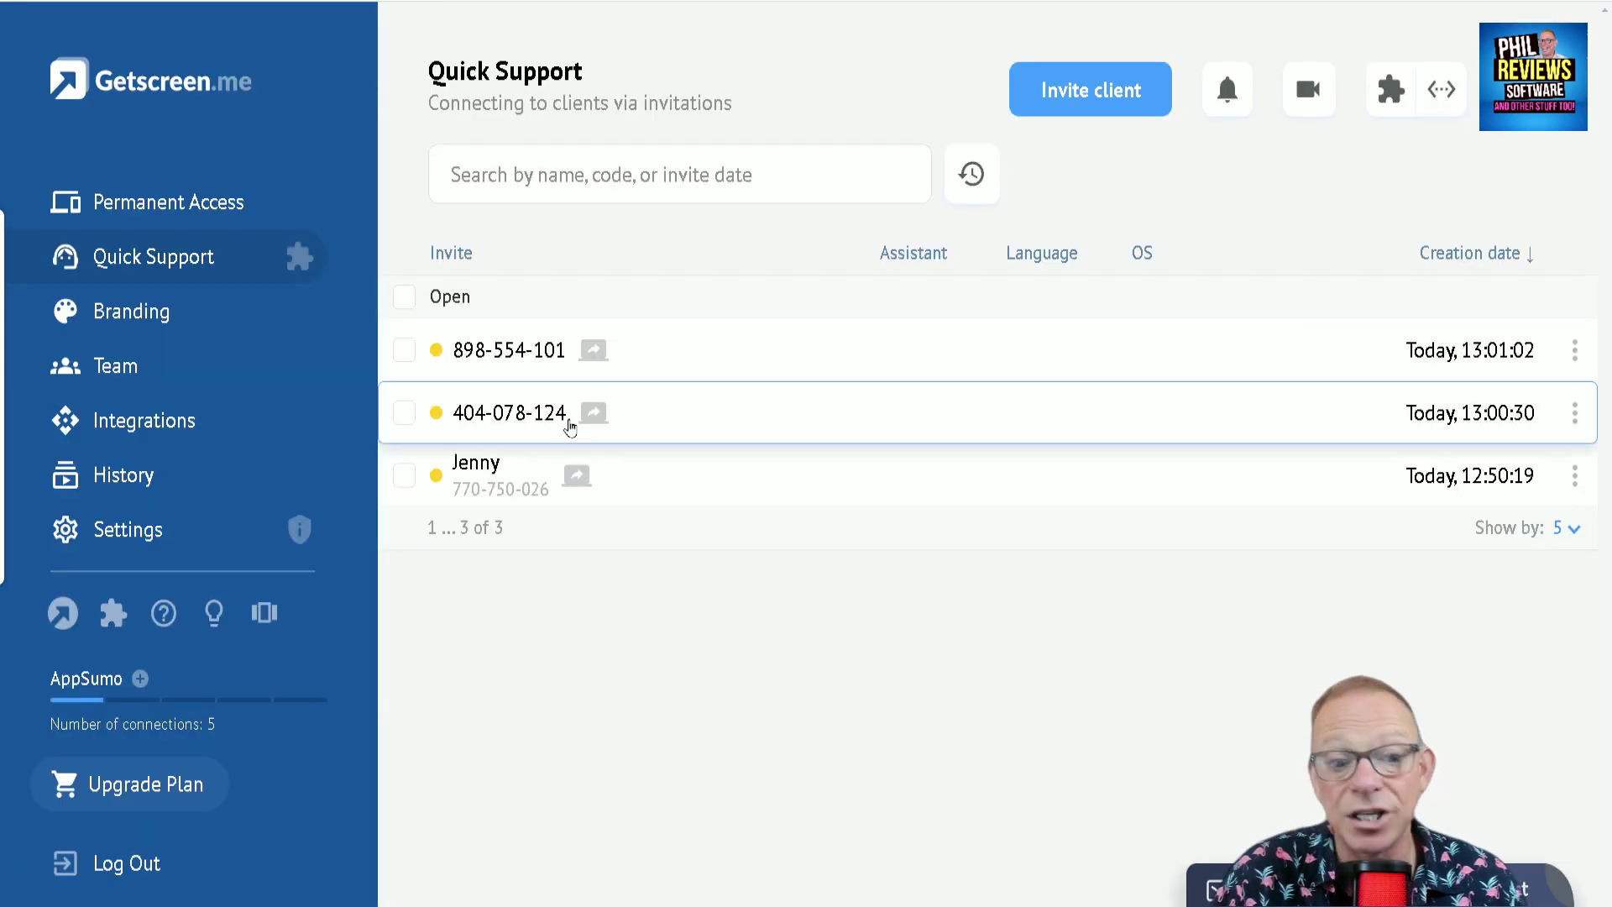
Browse the Branding settings form and Agent preview, which need a plan upgrade.
{"action": "left_click", "coordinate": [155, 319]}
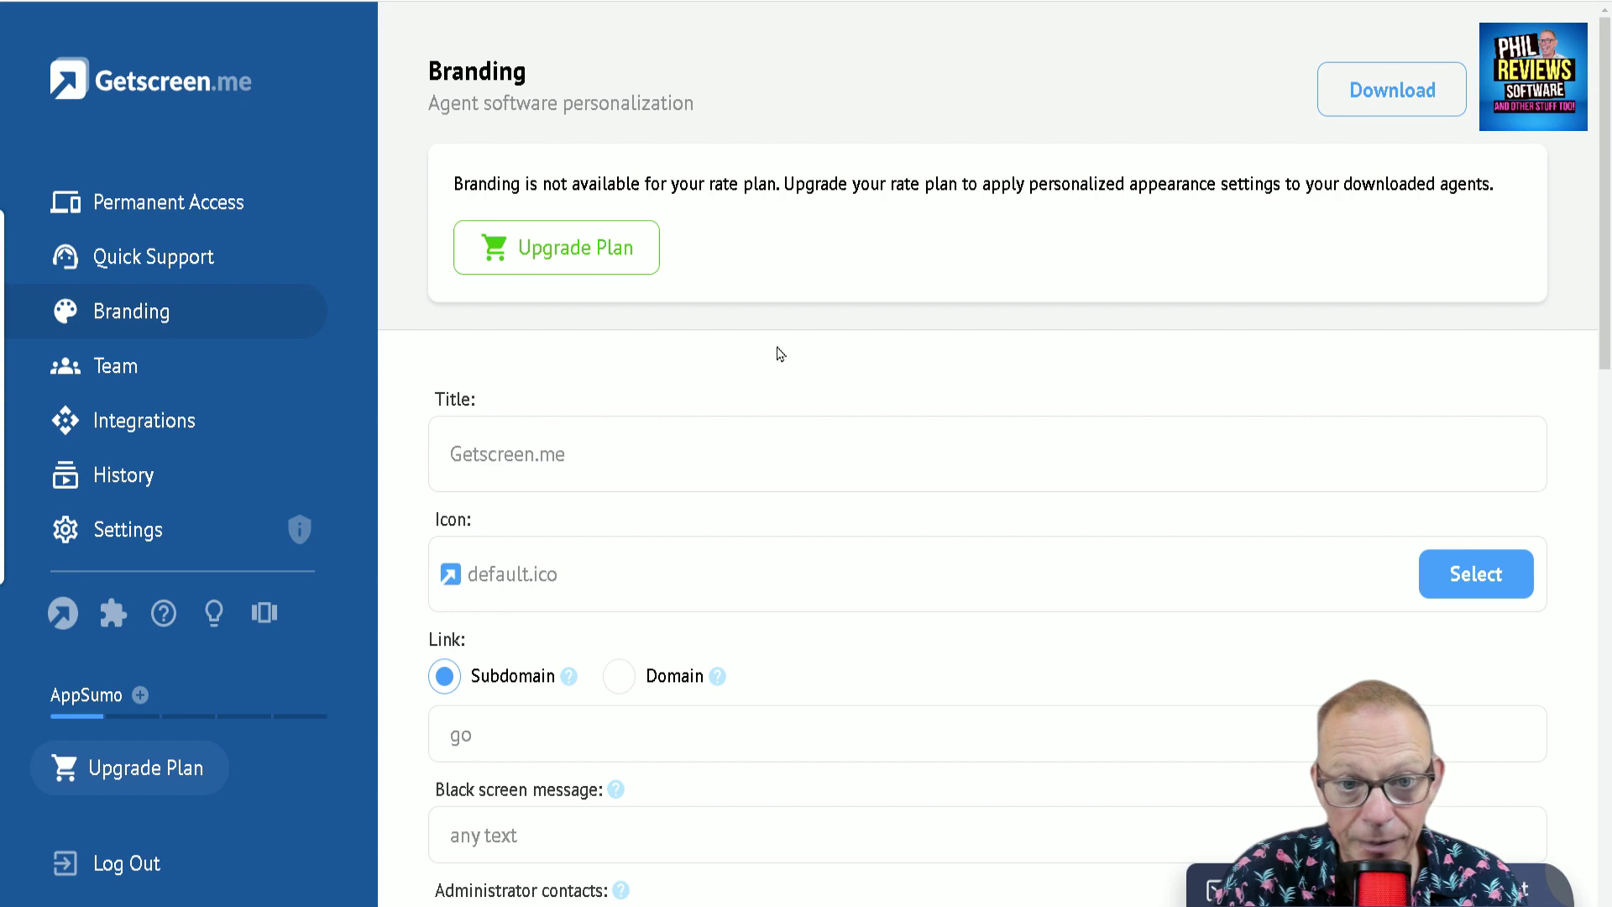
{"action": "scroll", "coordinate": [982, 554], "scroll_direction": "down", "scroll_amount": 5}
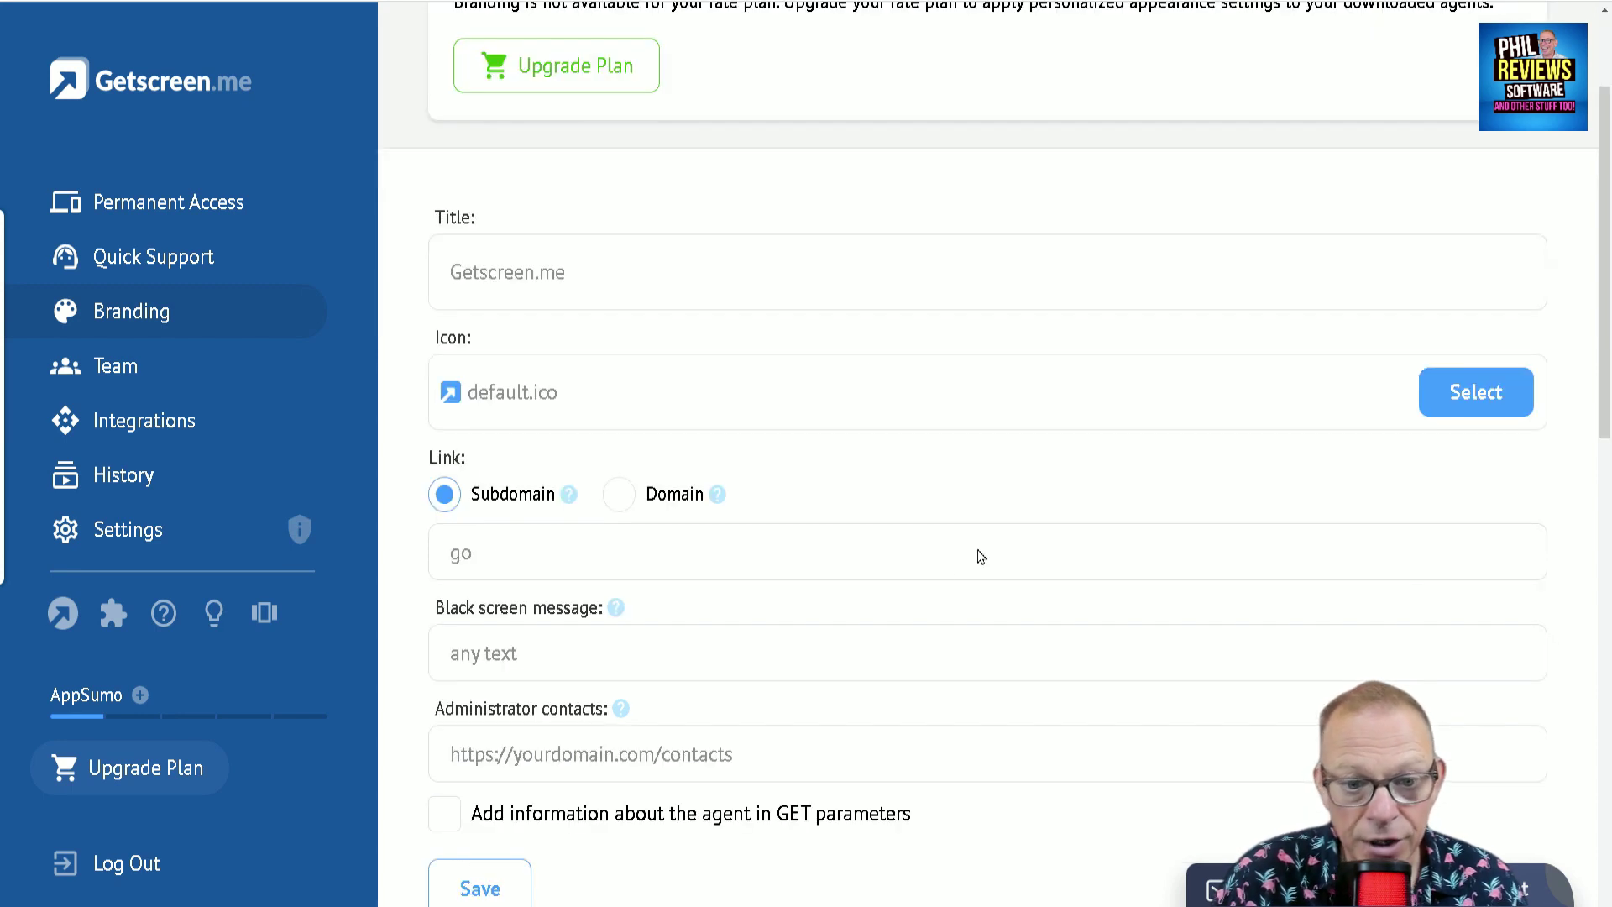
{"action": "scroll", "coordinate": [955, 642], "scroll_direction": "up", "scroll_amount": 2}
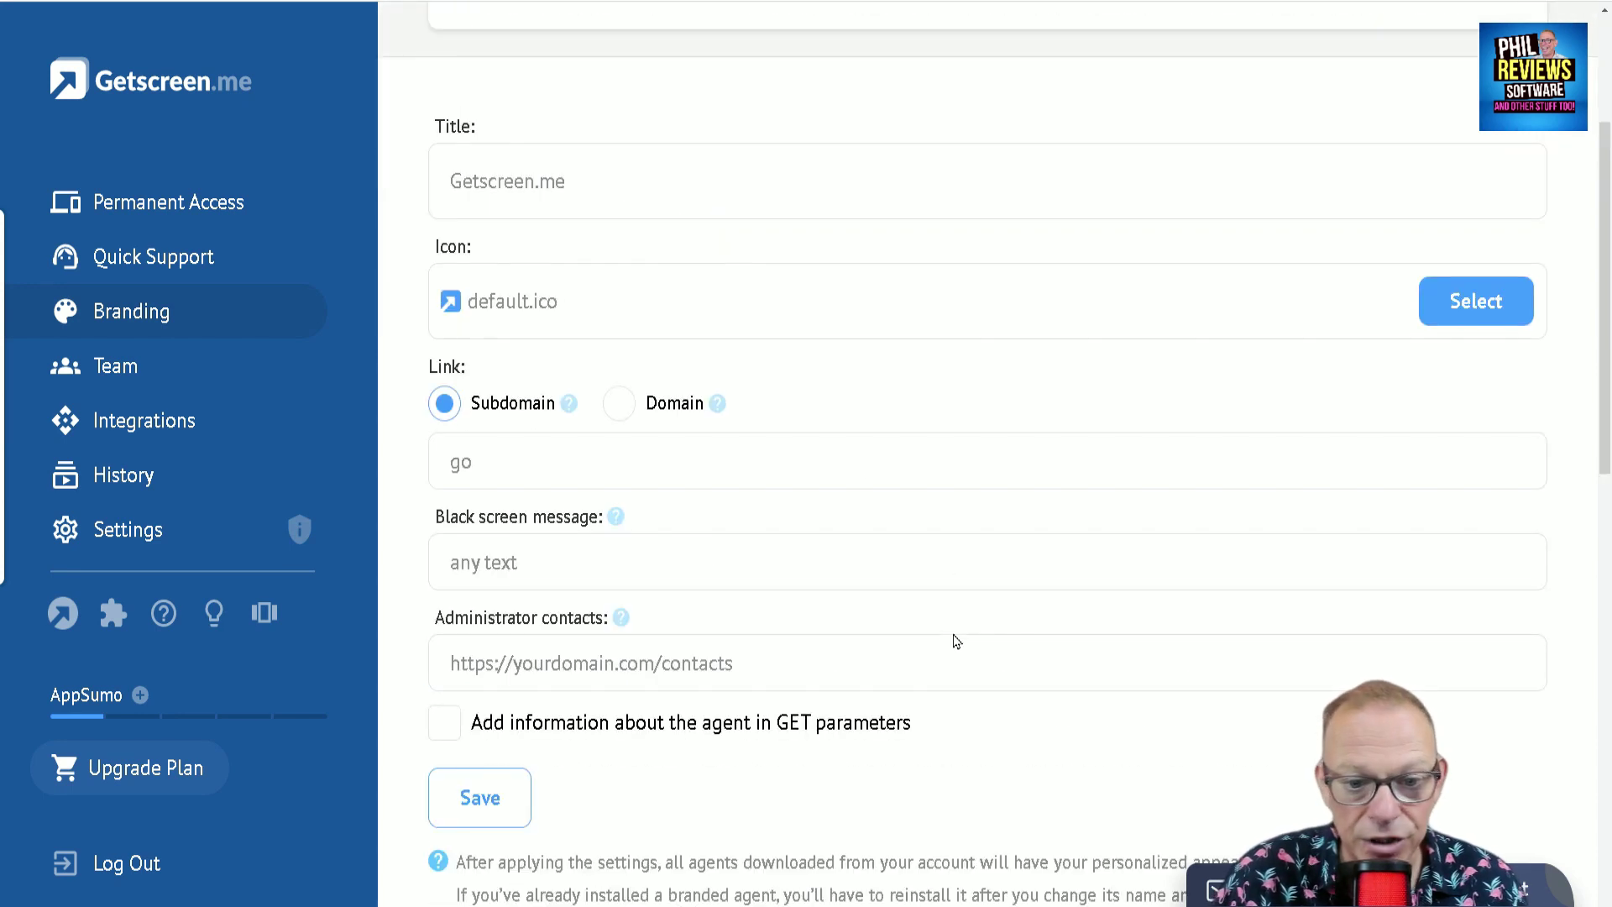
{"action": "scroll", "coordinate": [948, 651], "scroll_direction": "down", "scroll_amount": 3}
{"action": "scroll", "coordinate": [942, 663], "scroll_direction": "down", "scroll_amount": 6}
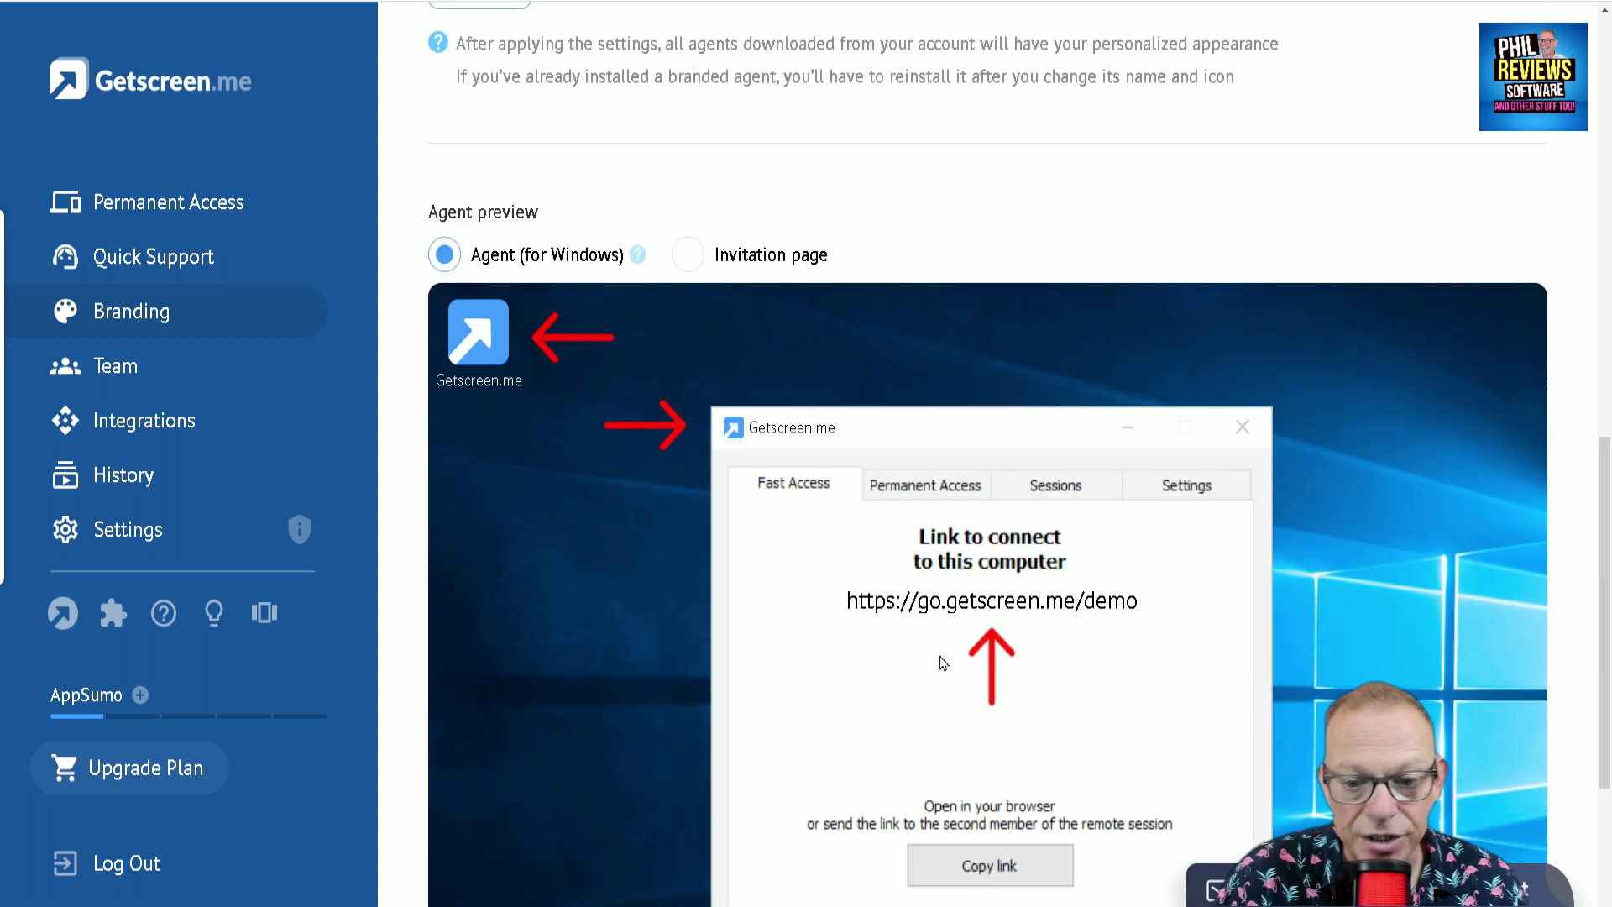
{"action": "scroll", "coordinate": [750, 596], "scroll_direction": "down", "scroll_amount": 2}
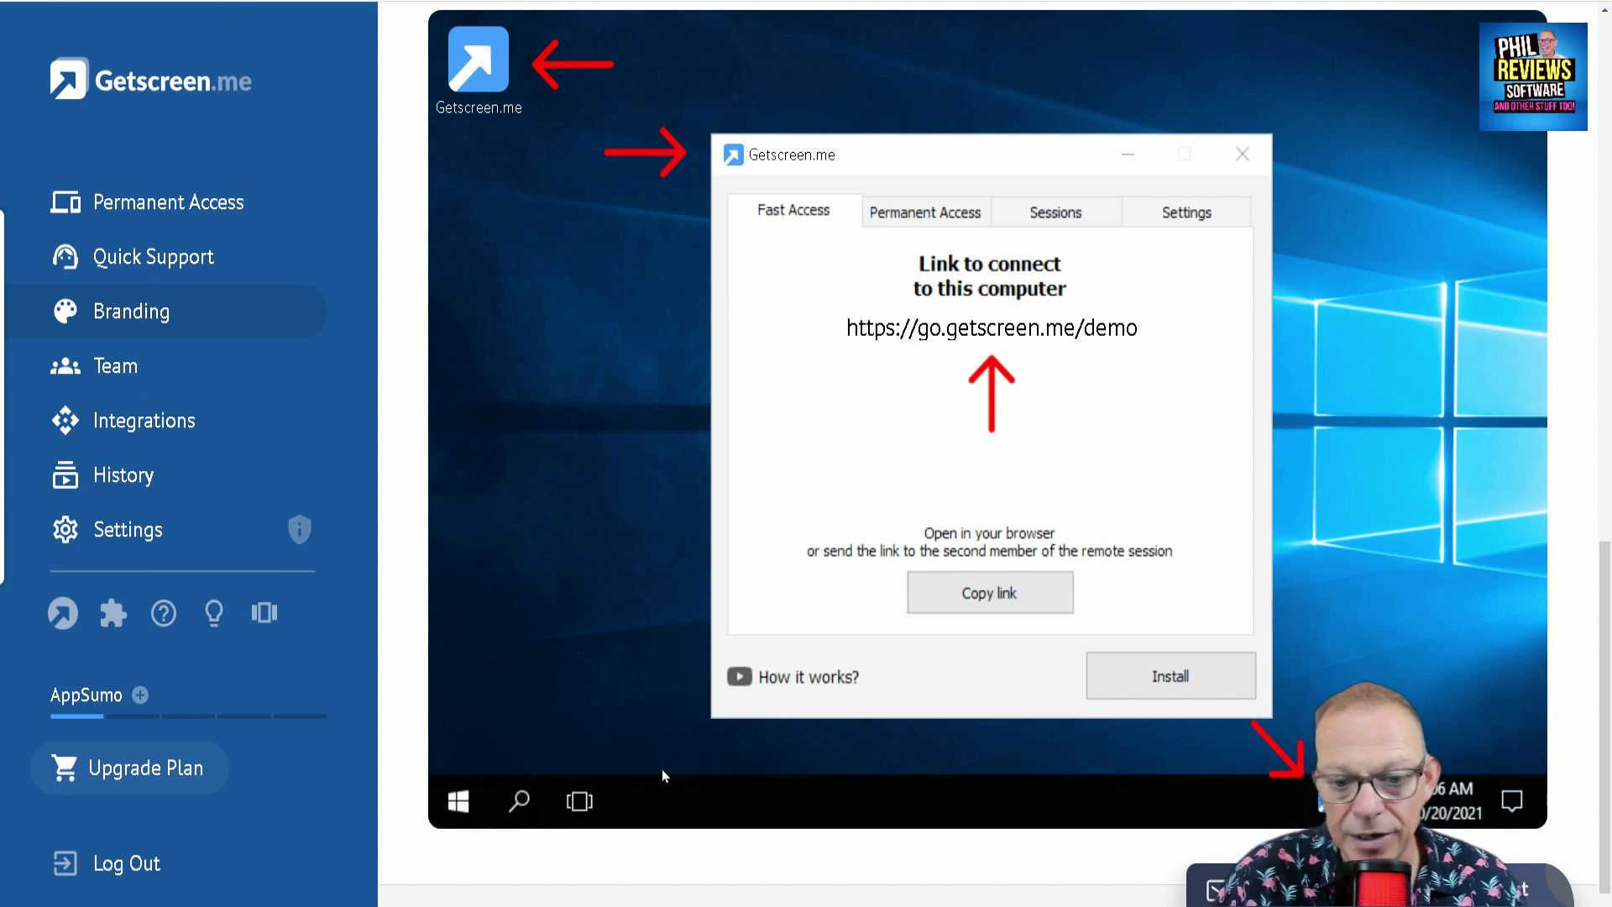
{"action": "scroll", "coordinate": [831, 336], "scroll_direction": "up", "scroll_amount": 15}
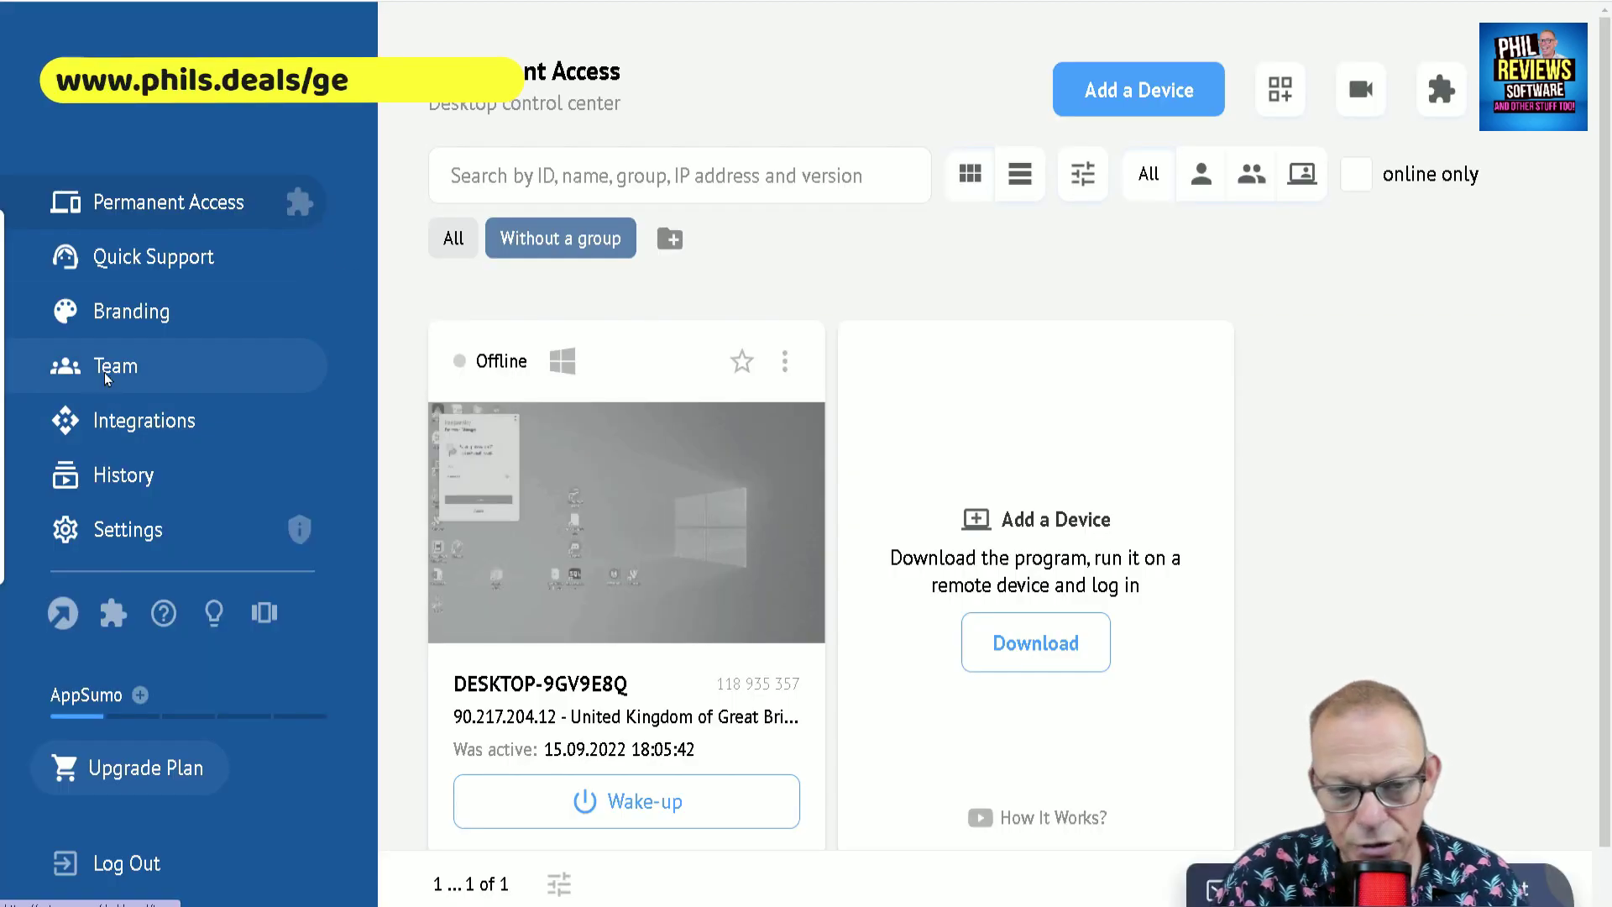
Go to the Team page with its create-a-team option.
{"action": "left_click", "coordinate": [107, 379]}
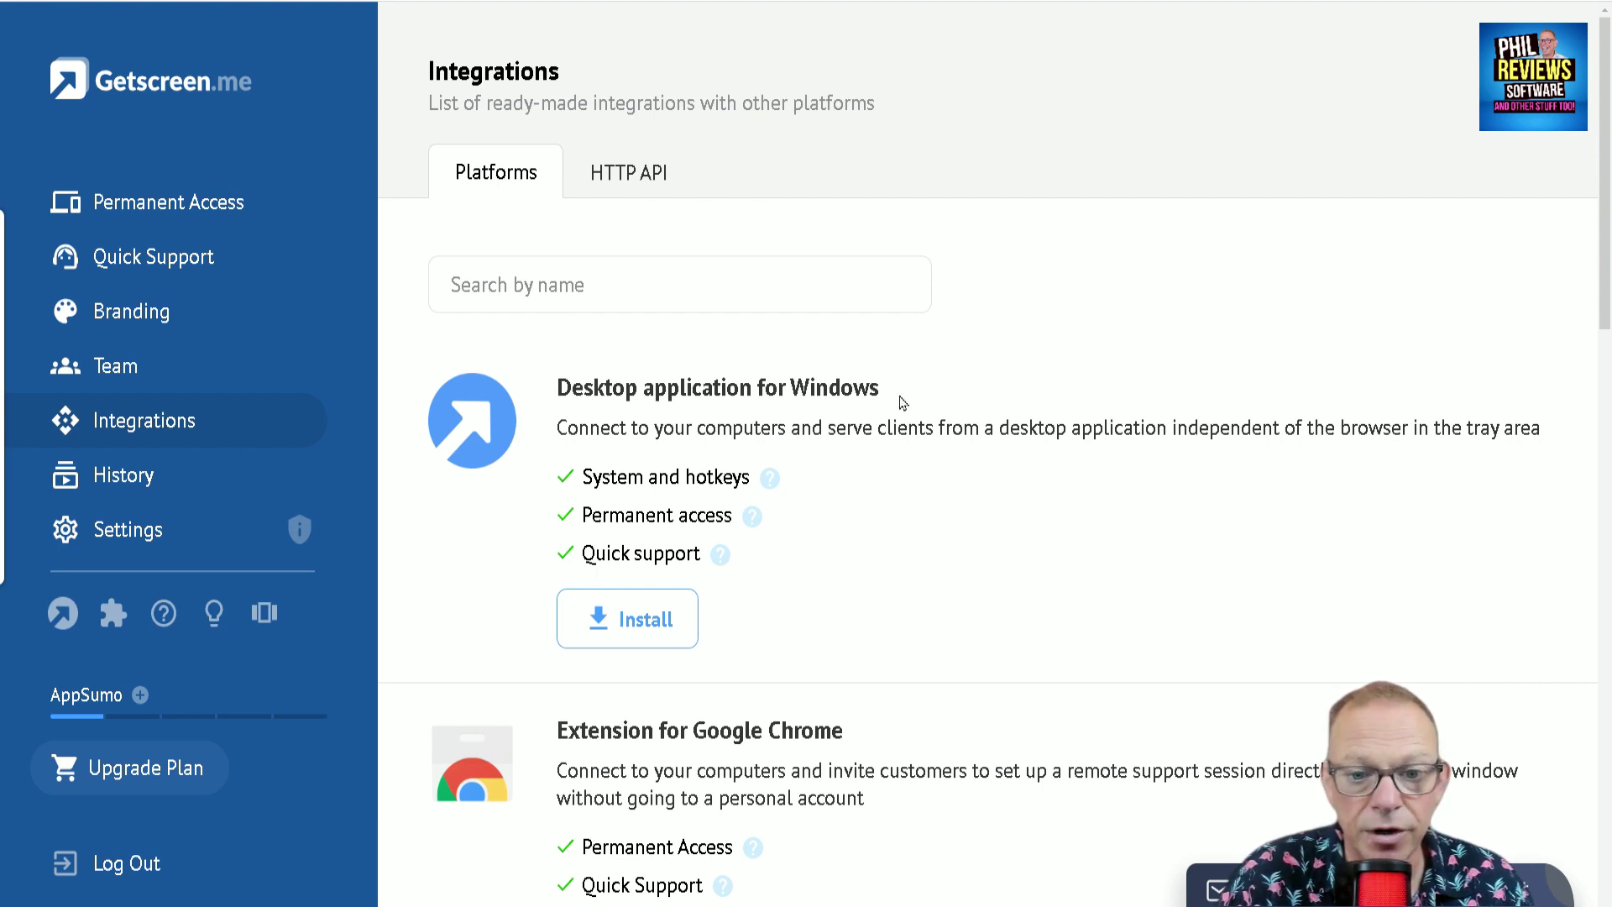
Scroll down through the Integrations Platforms list and back up.
{"action": "scroll", "coordinate": [901, 402], "scroll_direction": "down", "scroll_amount": 5}
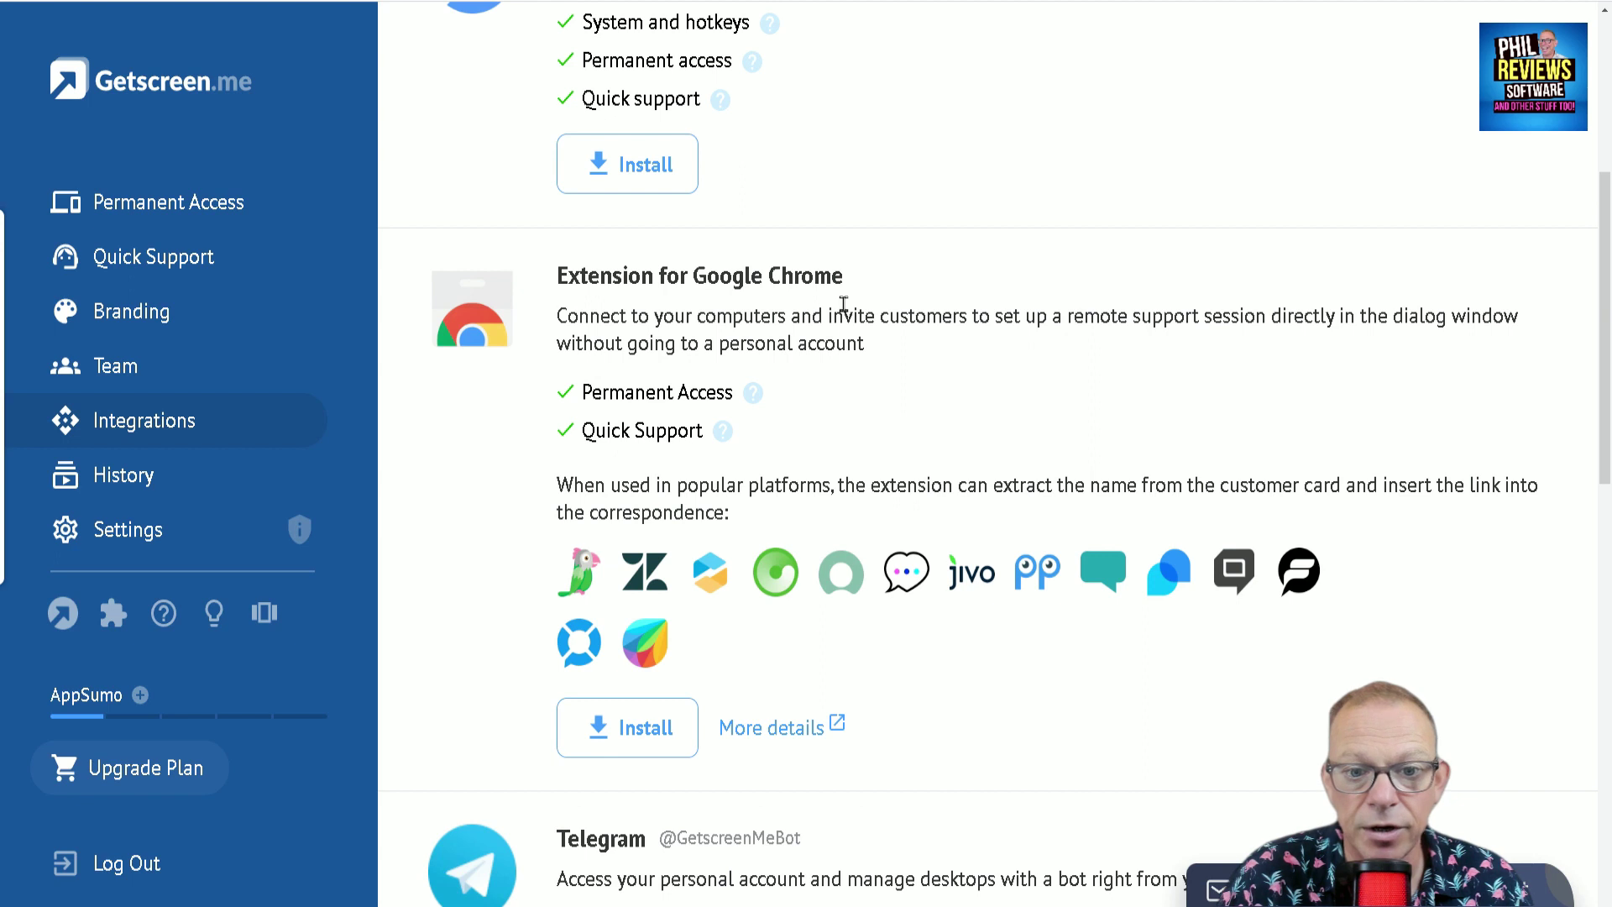
{"action": "scroll", "coordinate": [840, 319], "scroll_direction": "down", "scroll_amount": 6}
{"action": "scroll", "coordinate": [842, 324], "scroll_direction": "down", "scroll_amount": 2}
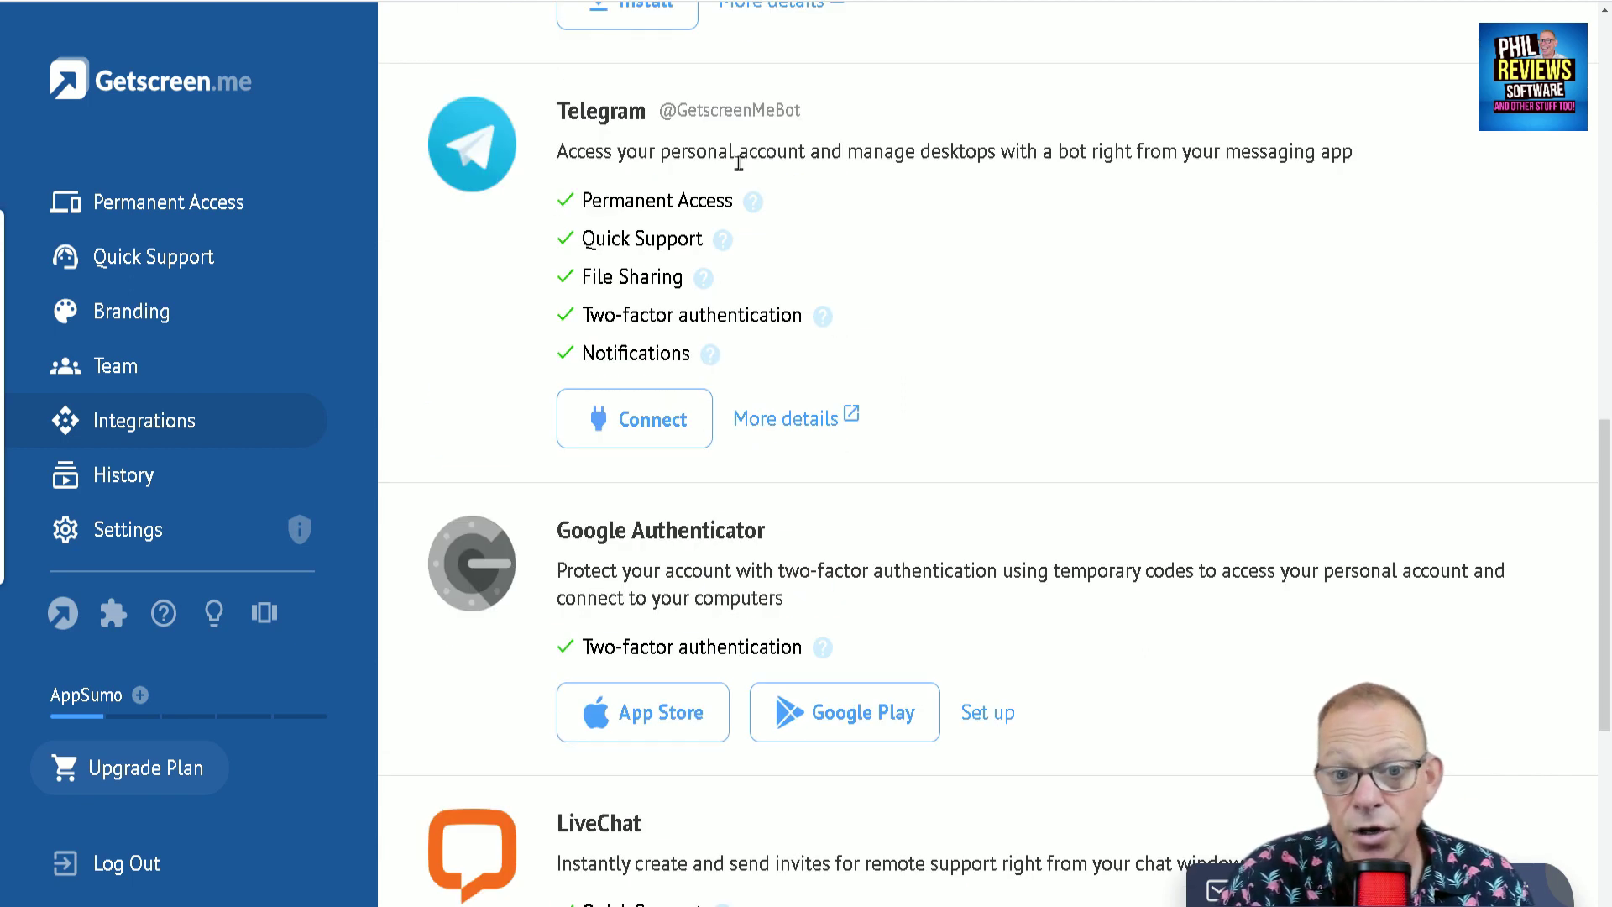
{"action": "scroll", "coordinate": [705, 358], "scroll_direction": "down", "scroll_amount": 2}
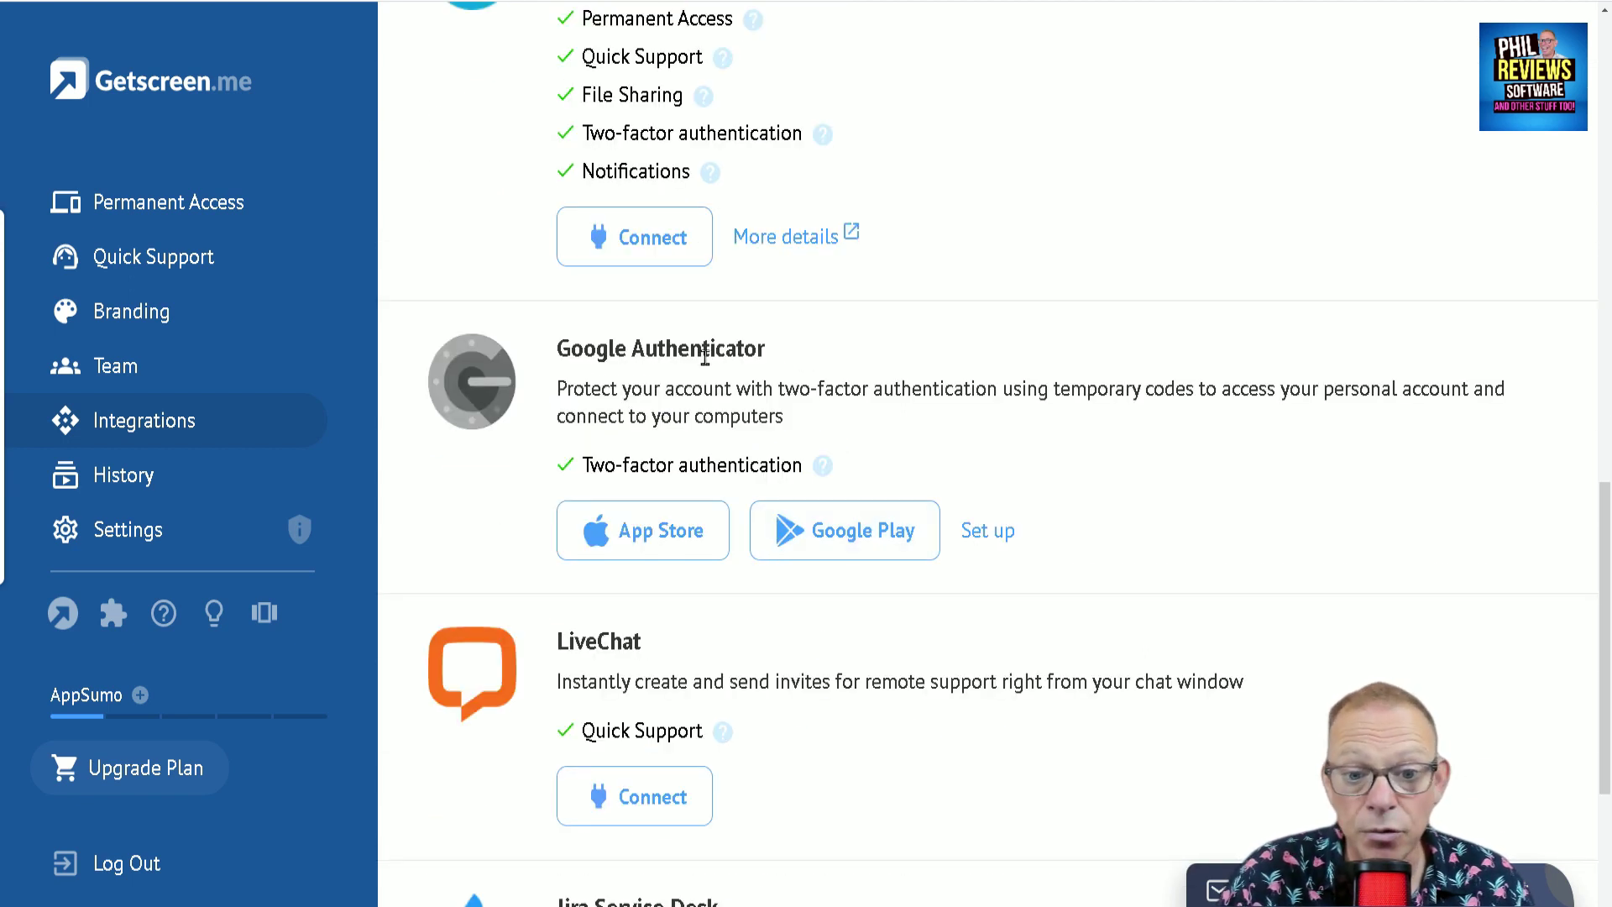
{"action": "scroll", "coordinate": [675, 365], "scroll_direction": "down", "scroll_amount": 4}
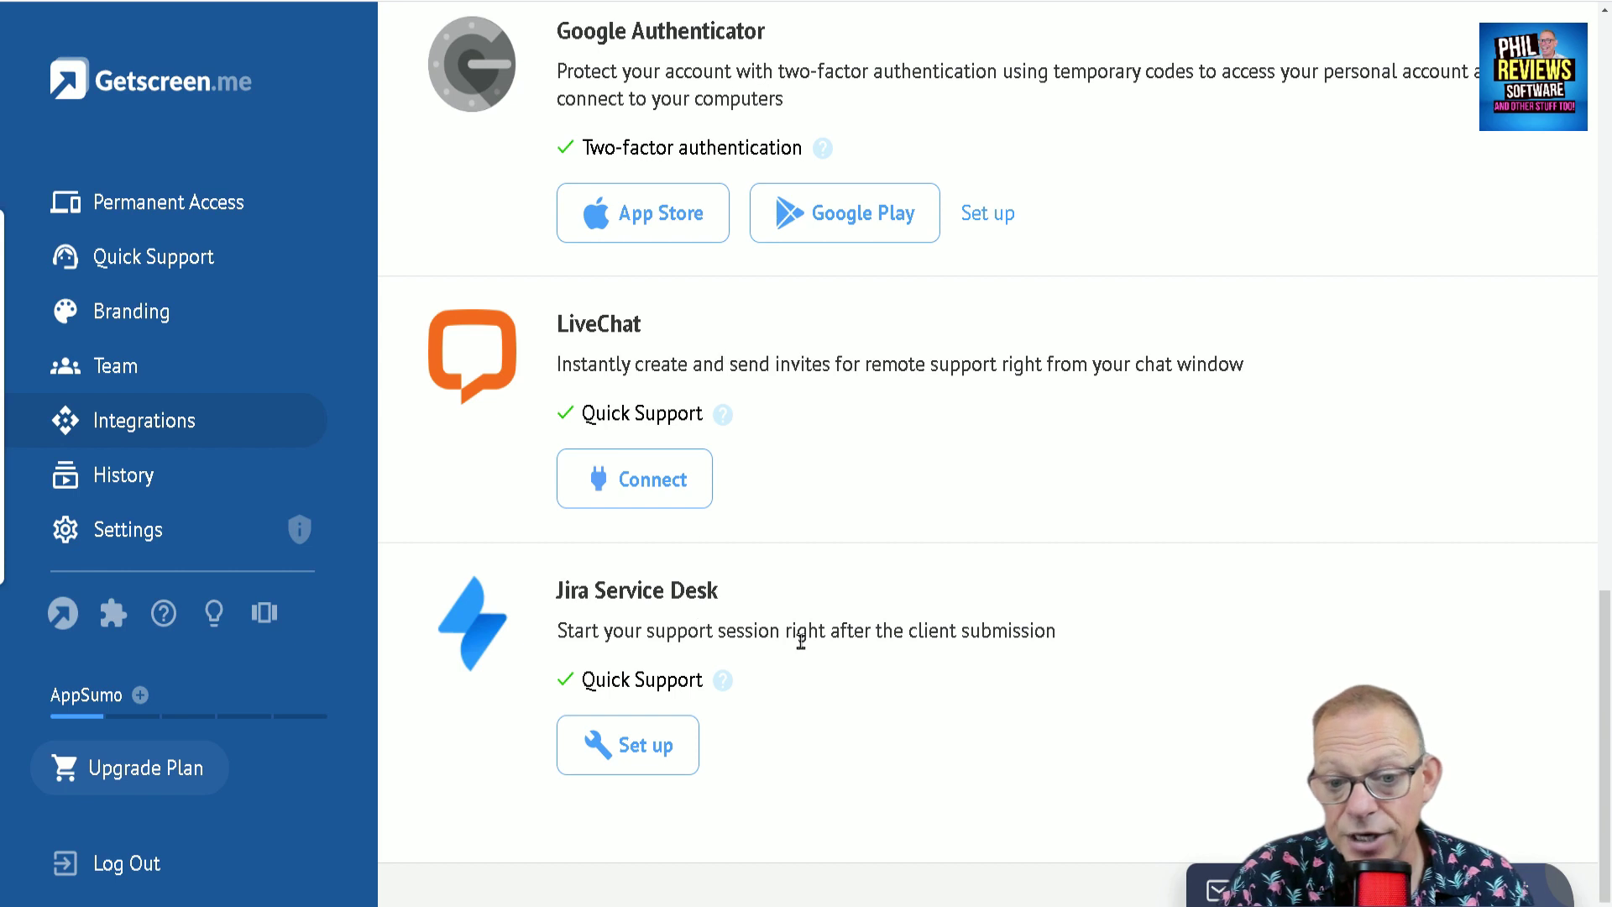
{"action": "scroll", "coordinate": [799, 638], "scroll_direction": "up", "scroll_amount": 5}
{"action": "scroll", "coordinate": [800, 640], "scroll_direction": "up", "scroll_amount": 10}
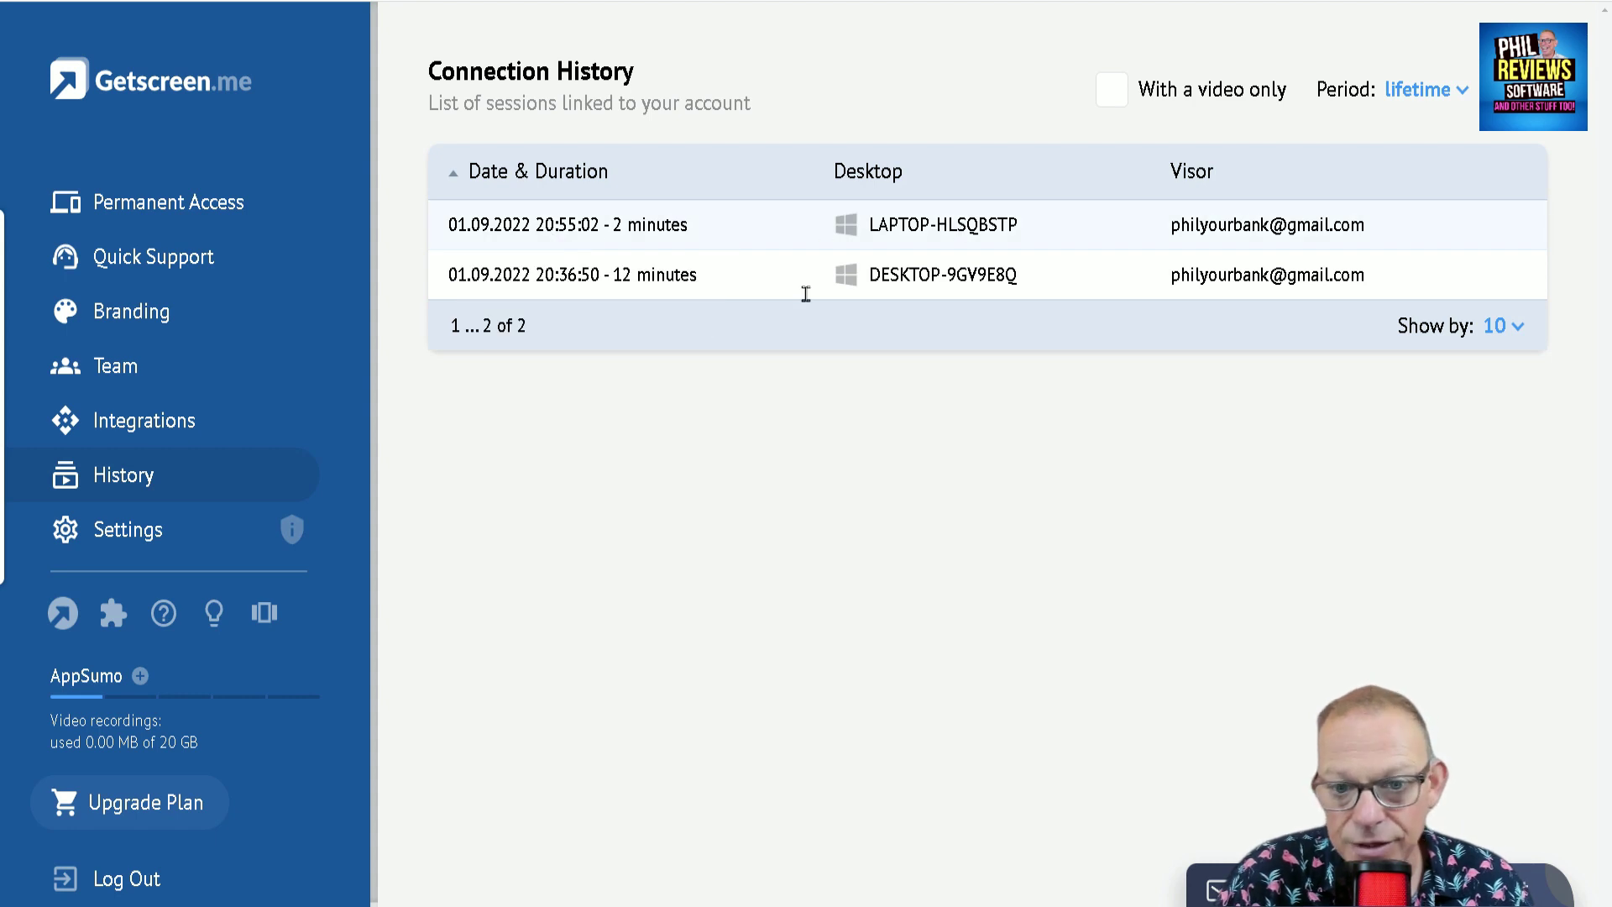
Check a past session's start and finish times in Connection History.
{"action": "mouse_move", "coordinate": [680, 273]}
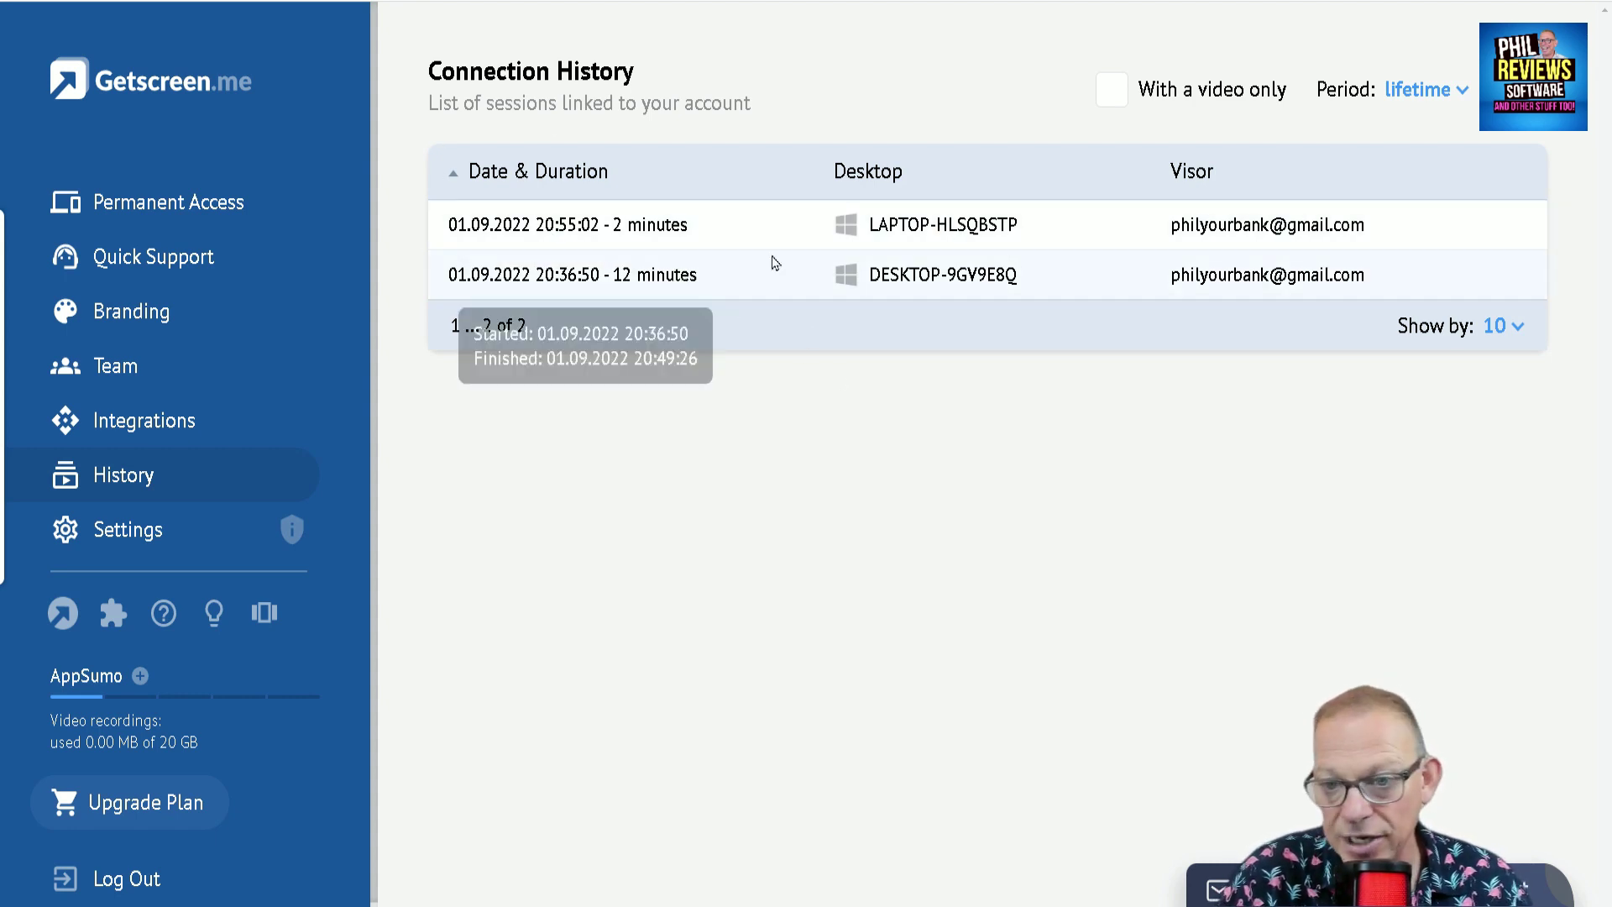
{"action": "mouse_move", "coordinate": [730, 289]}
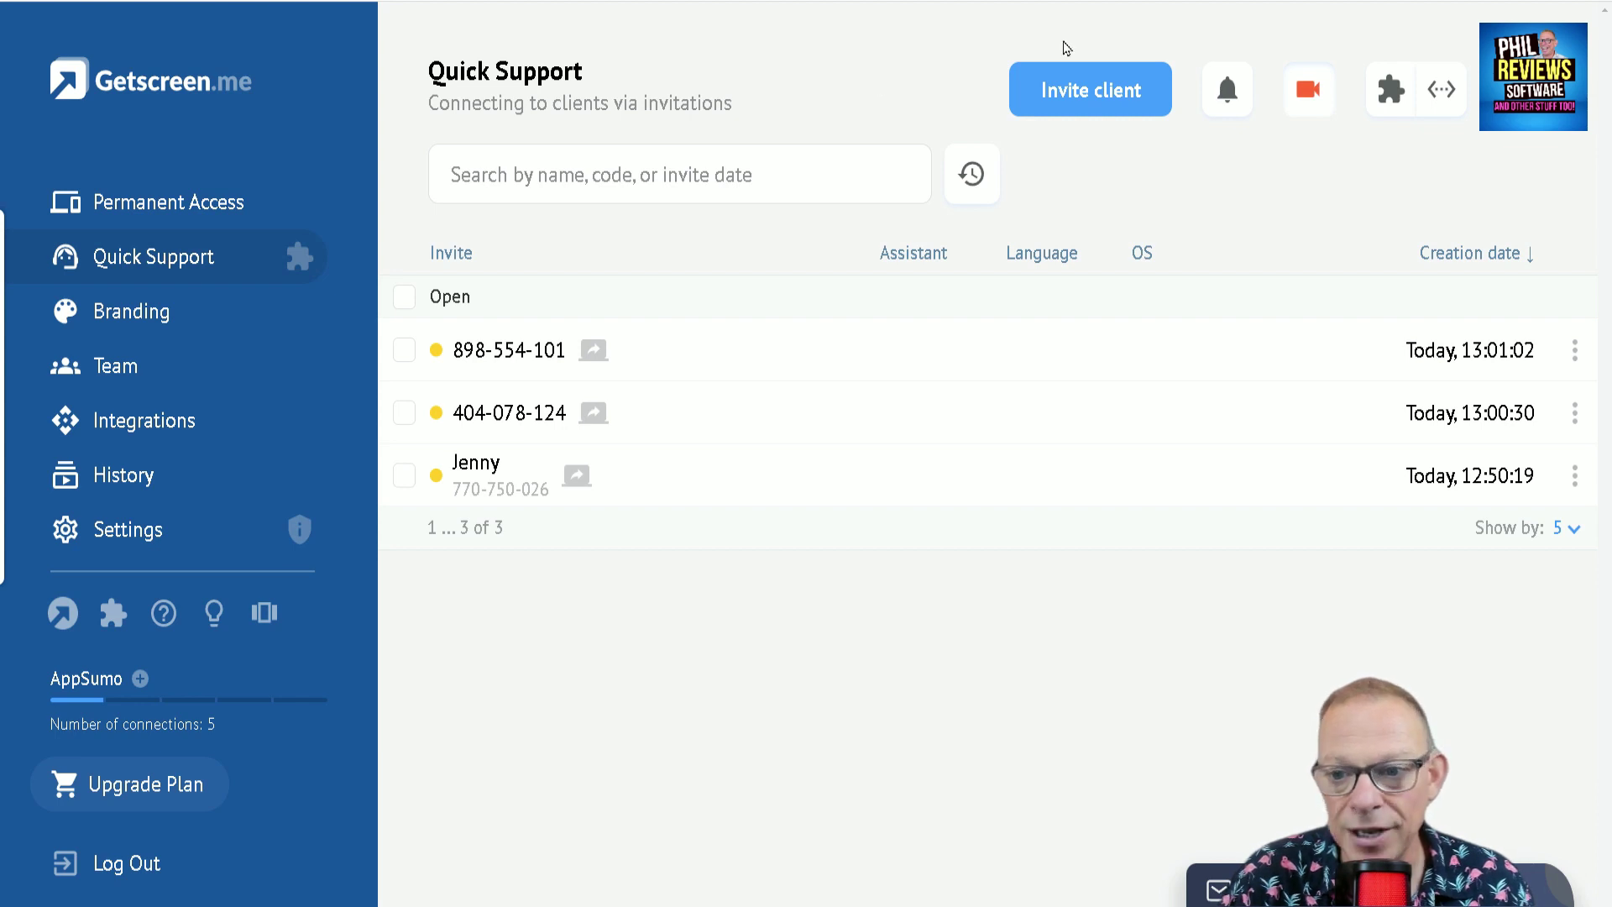
Turn off automatic connection recording and glance at the invite-by-code options.
{"action": "left_click", "coordinate": [1310, 92]}
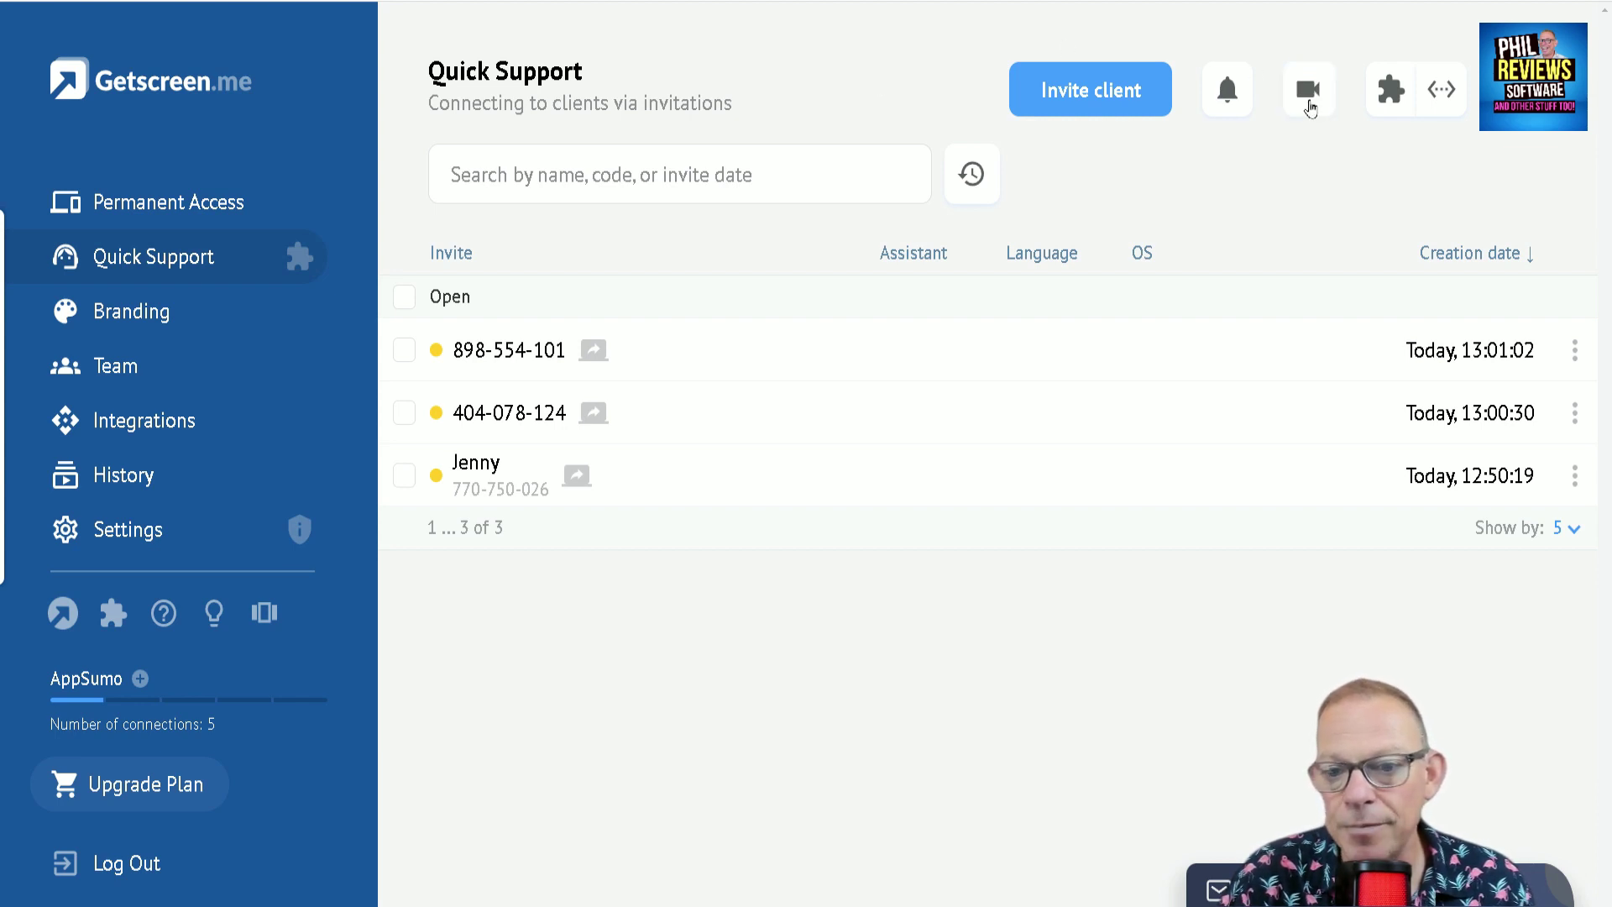
{"action": "left_click", "coordinate": [1310, 93]}
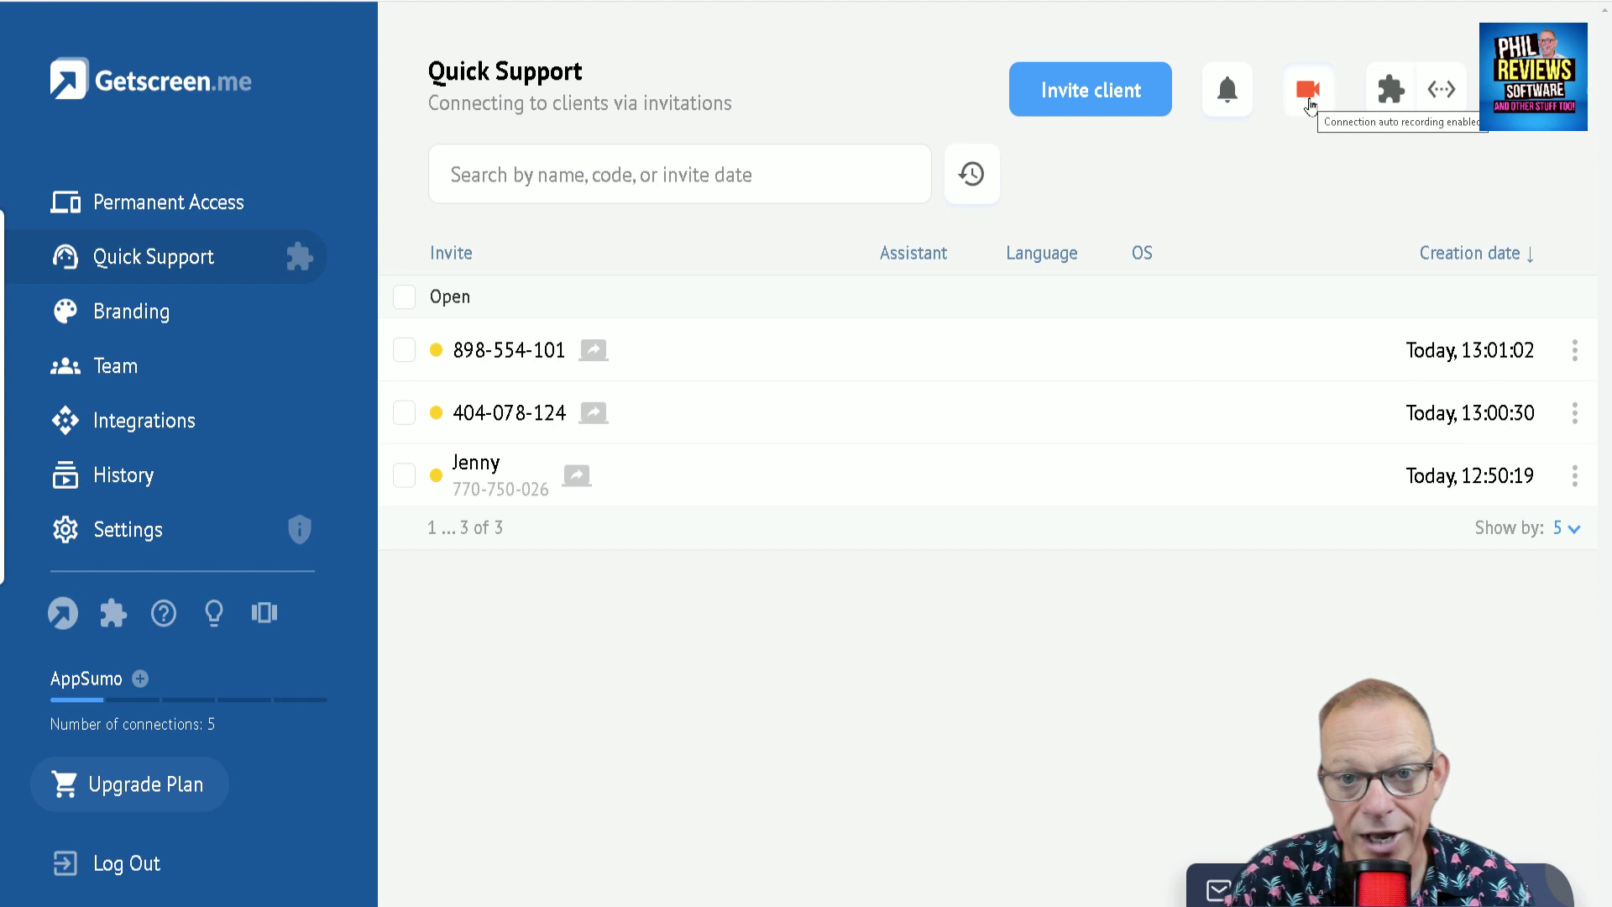
{"action": "left_click", "coordinate": [1309, 99]}
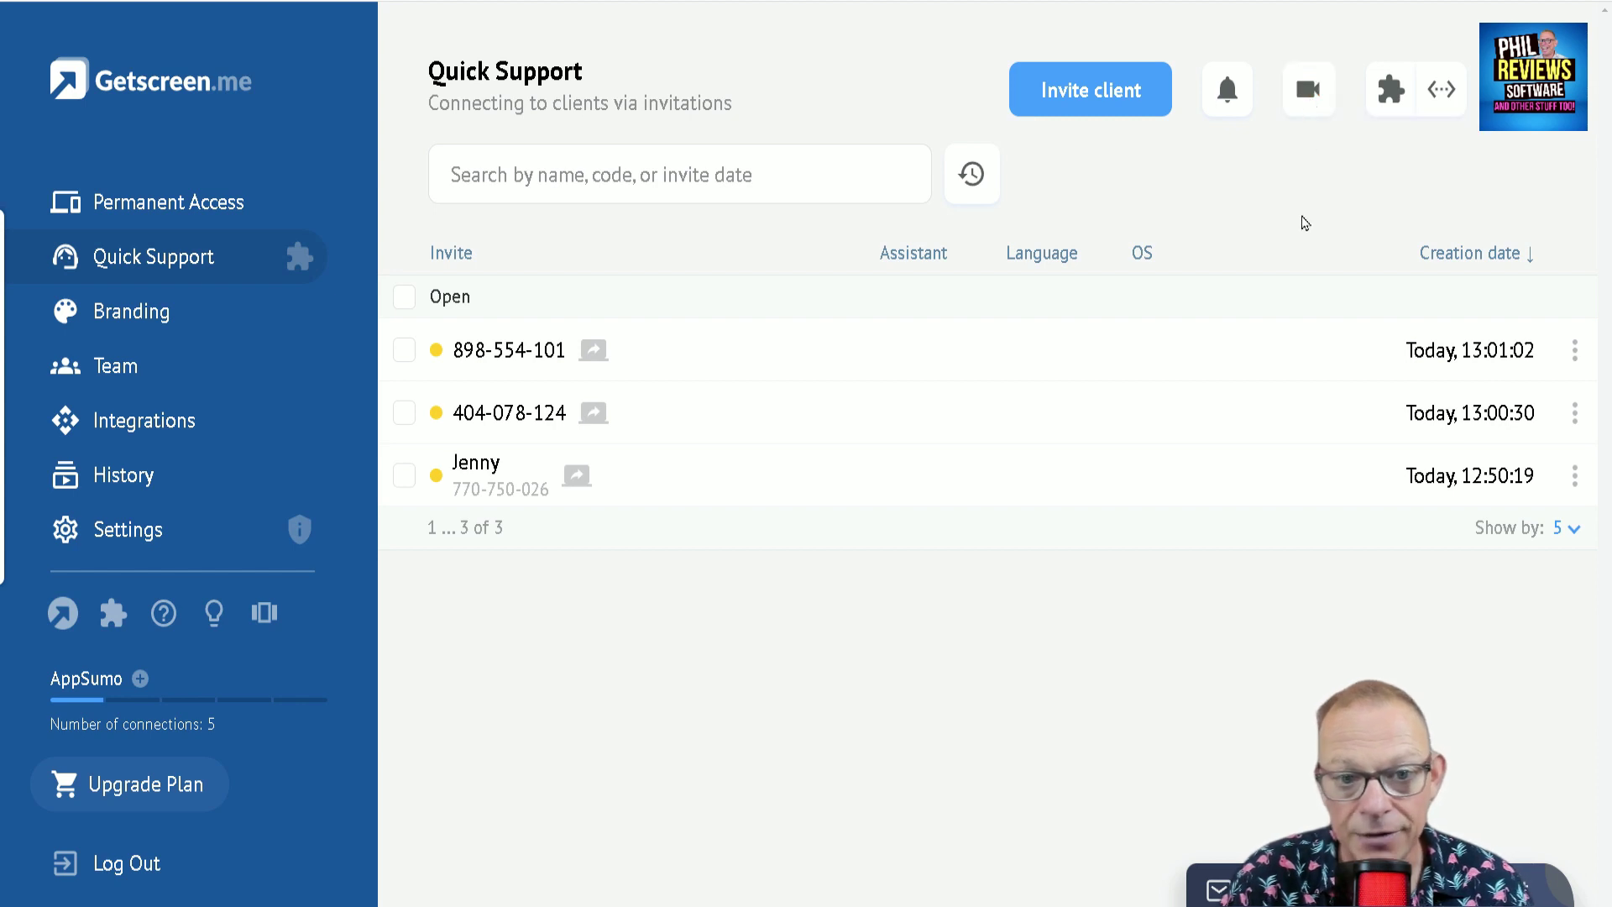
{"action": "left_click", "coordinate": [1437, 99]}
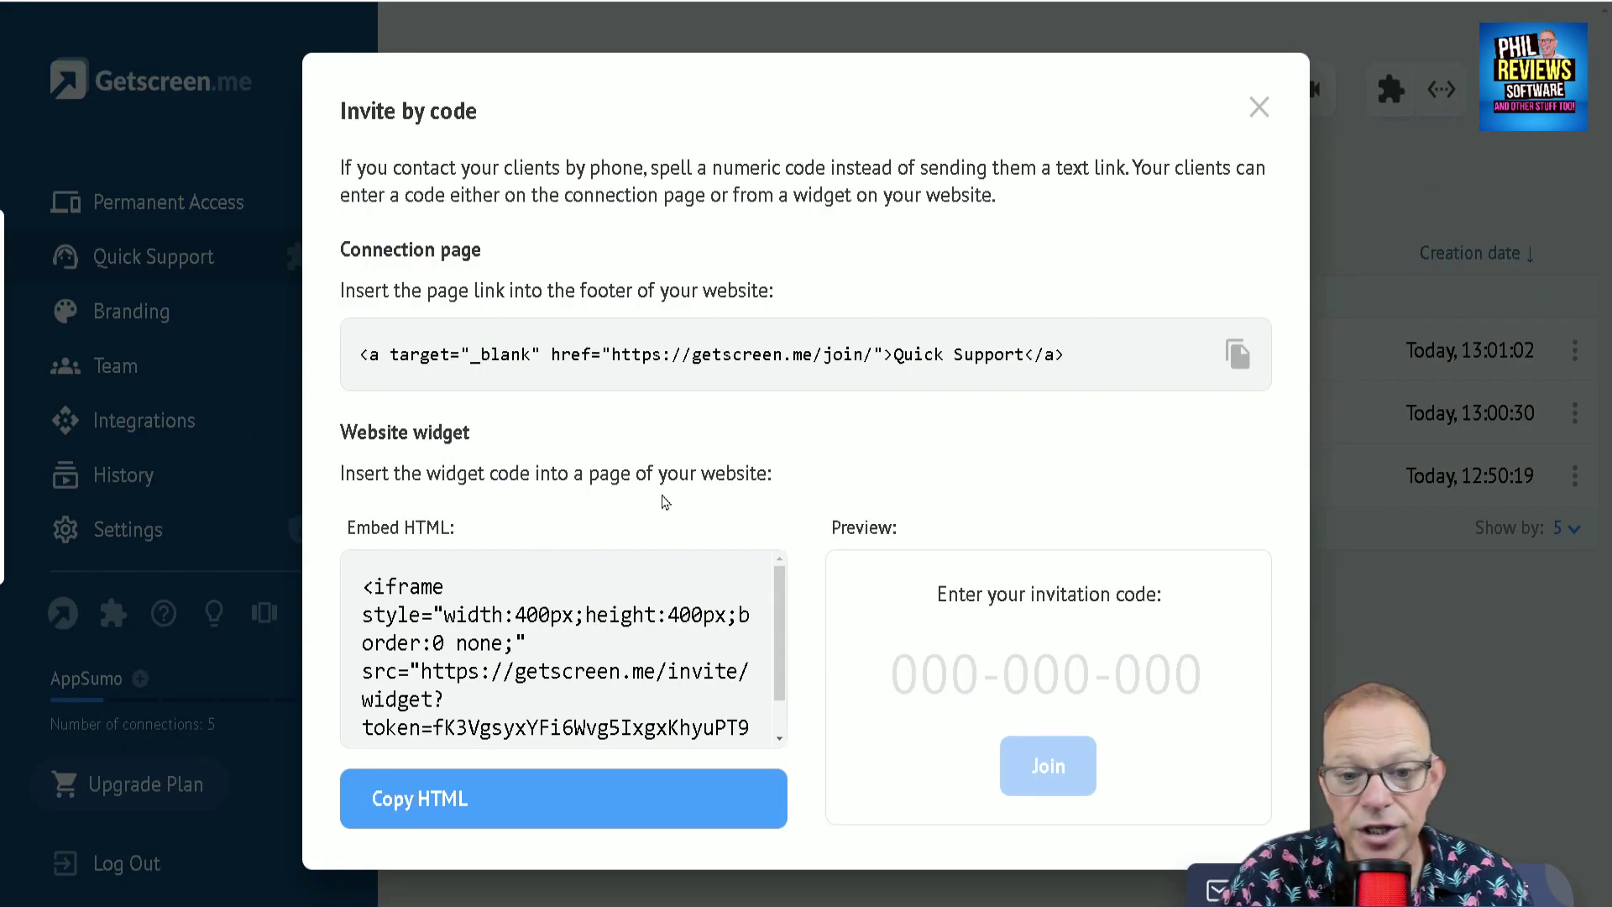
{"action": "left_click", "coordinate": [1260, 109]}
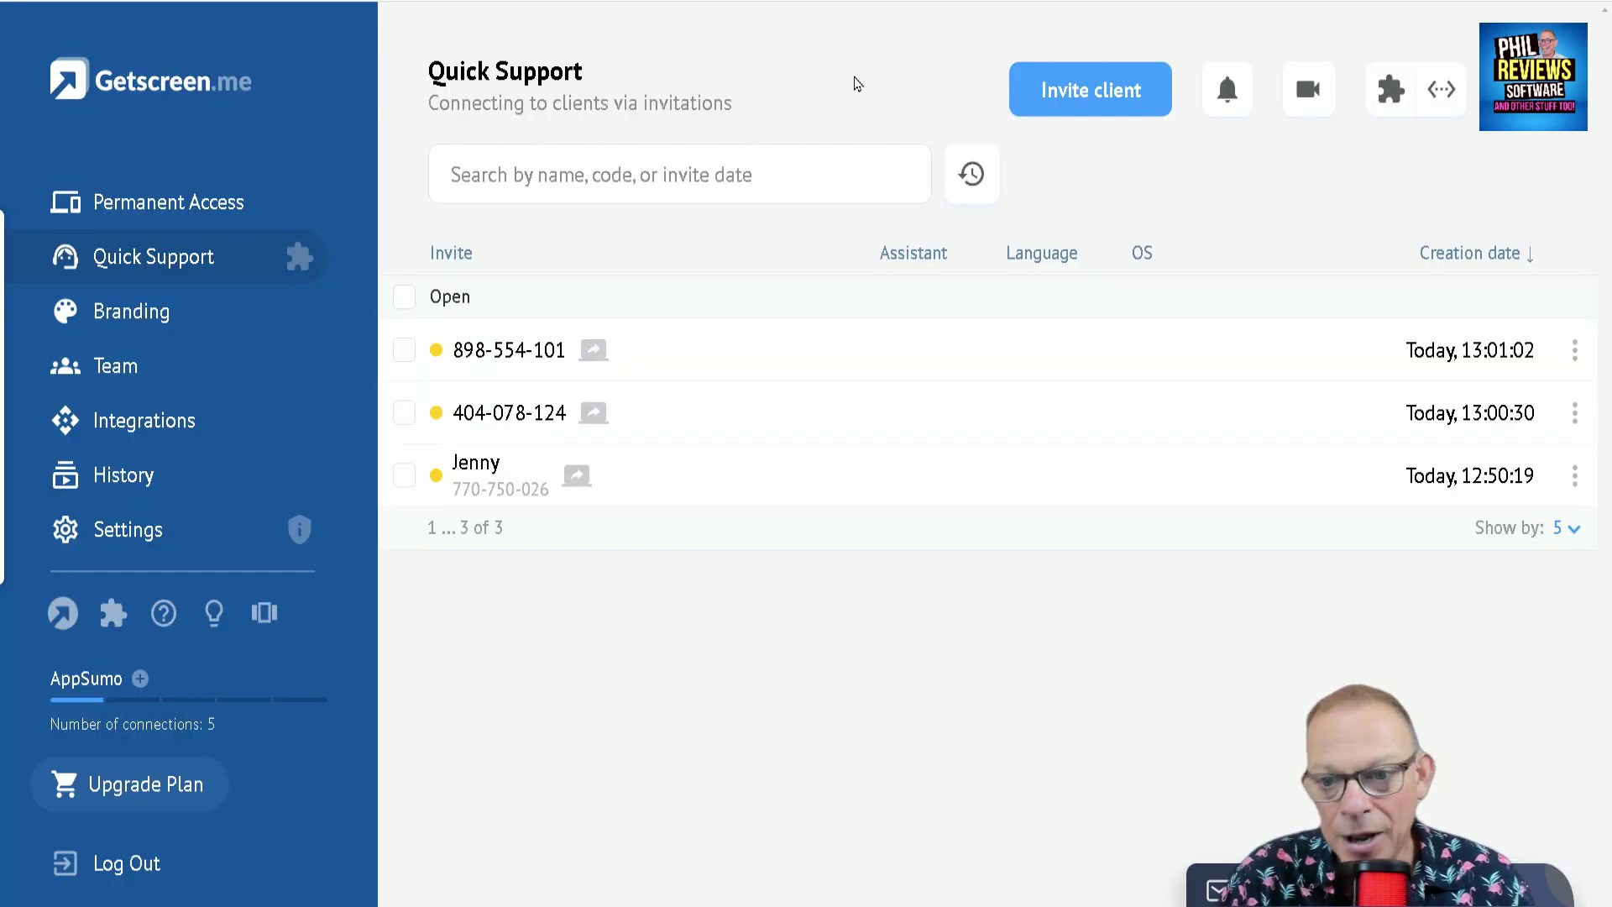
Create another client invite and copy its invite link.
{"action": "left_click", "coordinate": [1101, 99]}
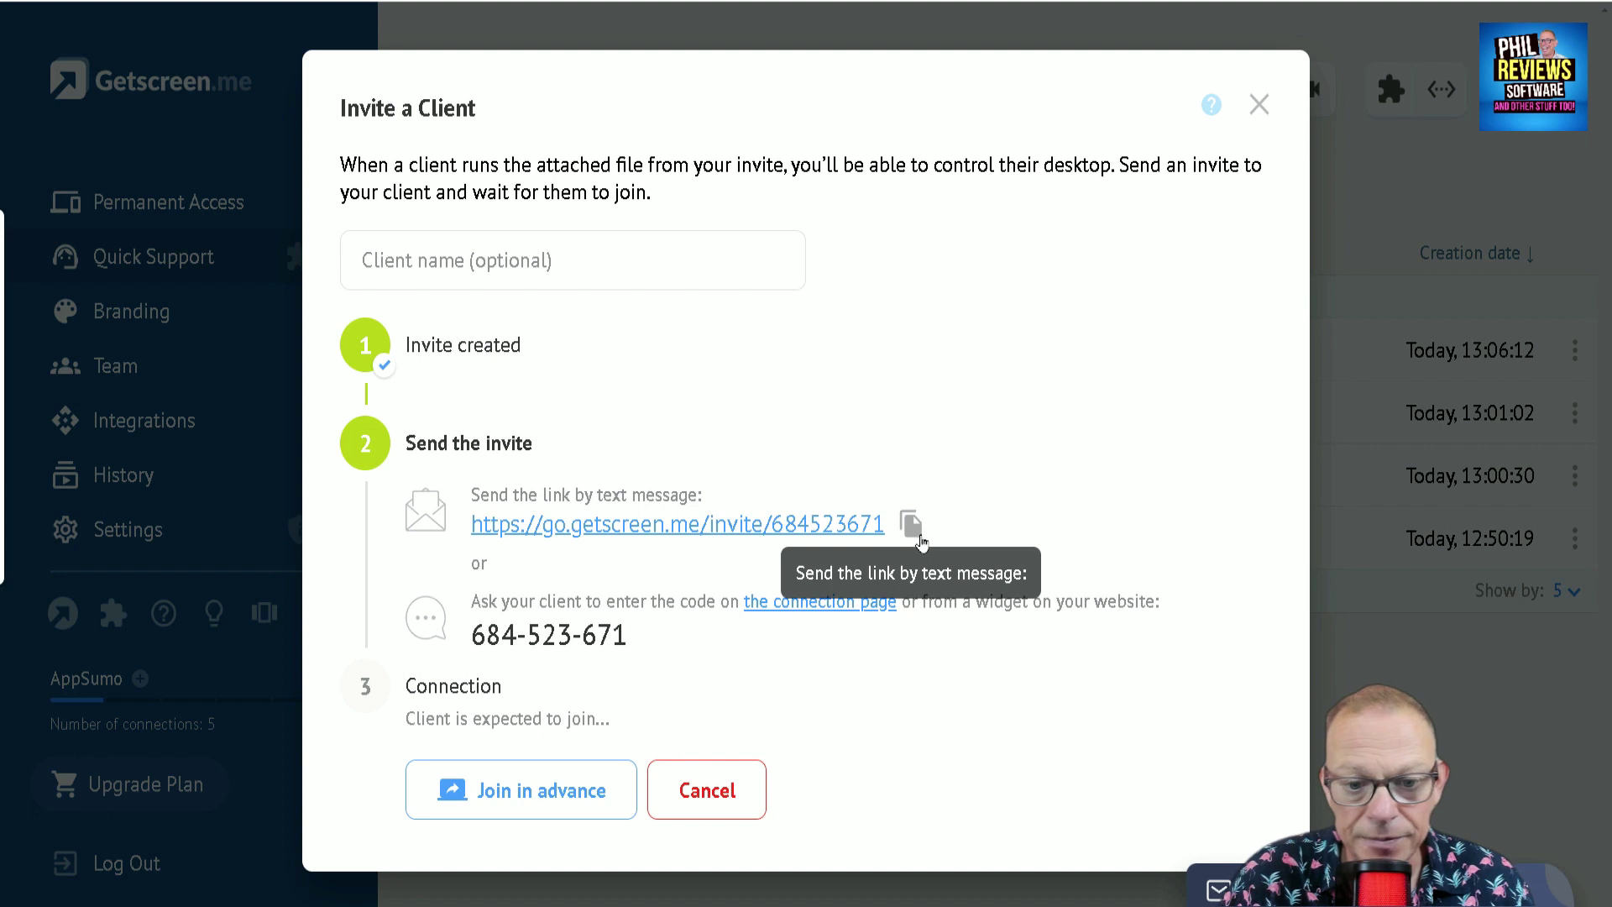
{"action": "left_click", "coordinate": [913, 529]}
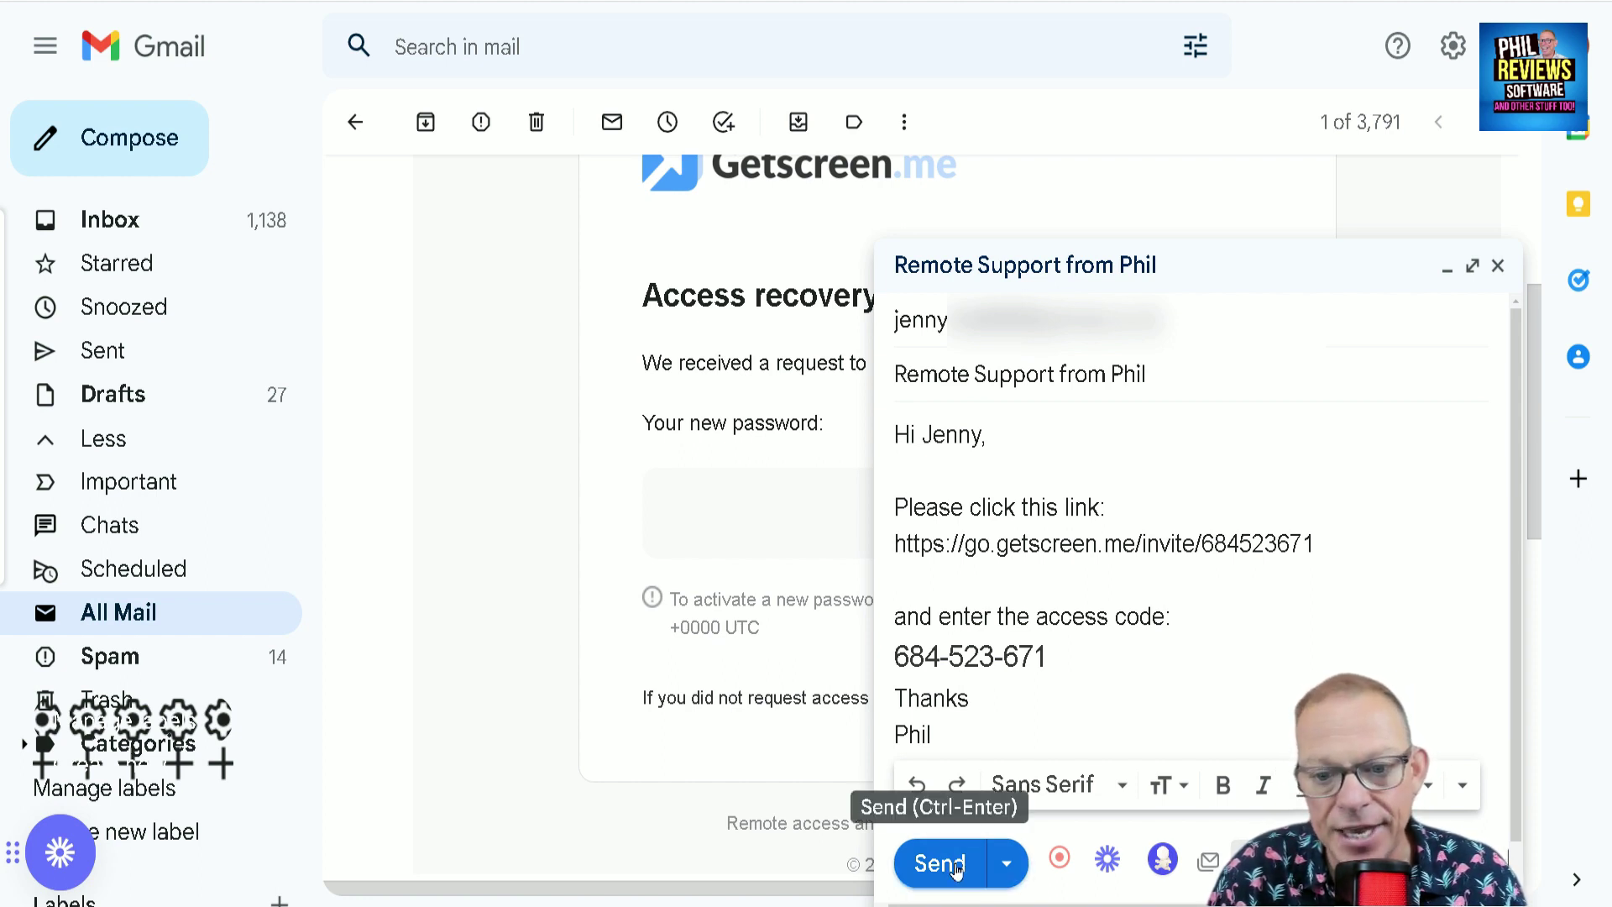
Send the Gmail message containing the invite link and access code.
{"action": "left_click", "coordinate": [957, 865]}
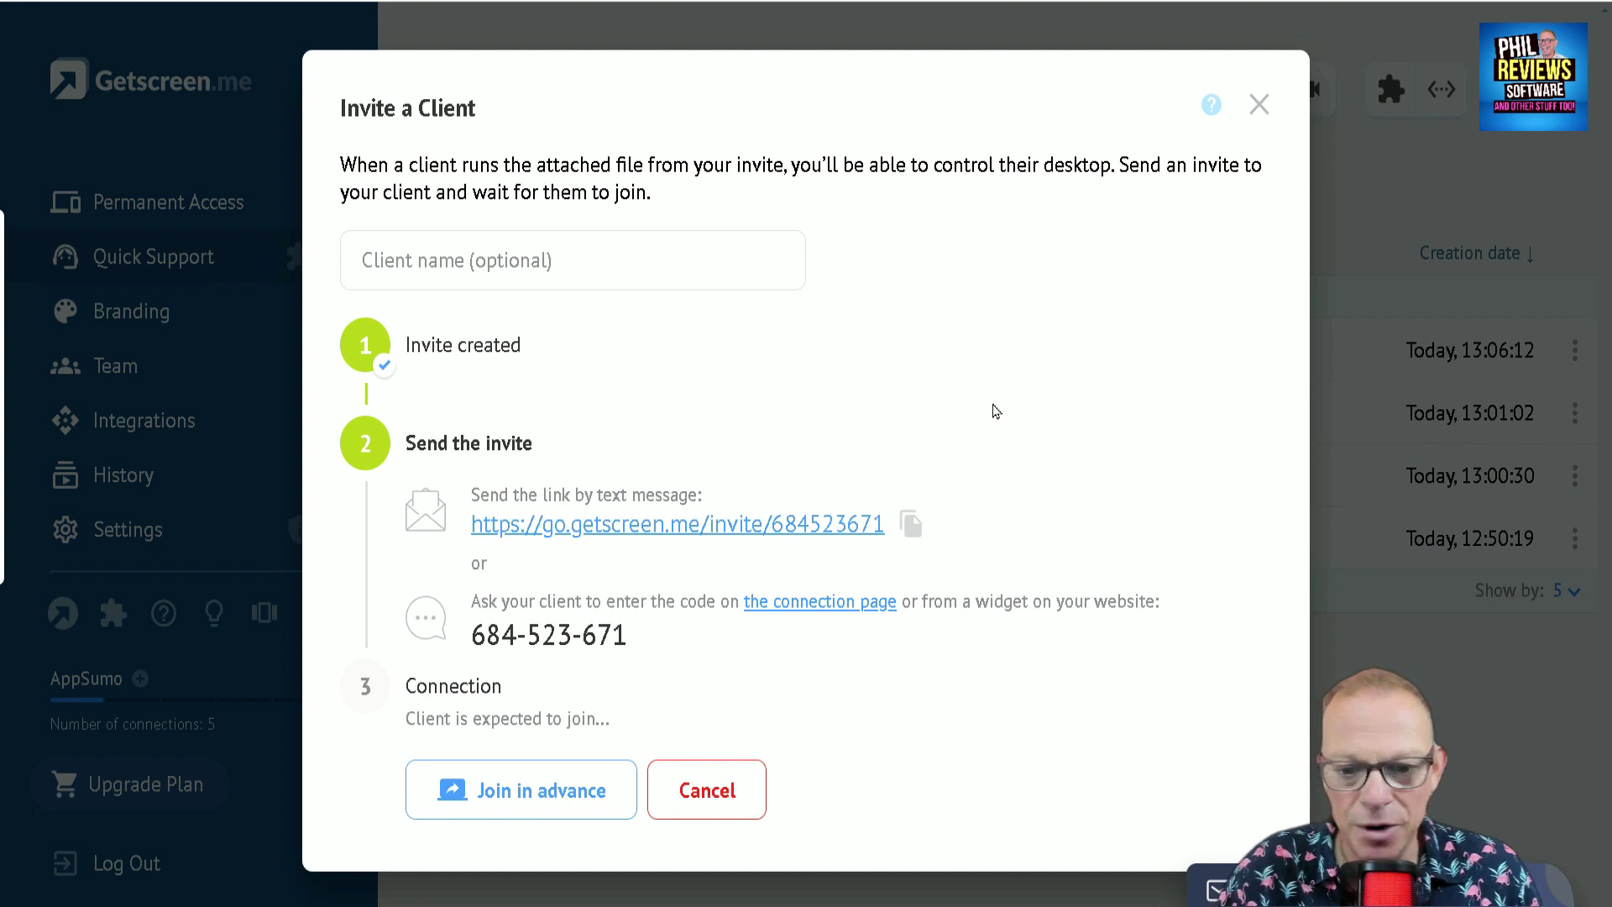
Cancel the Invite a Client dialog to get back to the Quick Support list.
{"action": "left_click", "coordinate": [730, 780]}
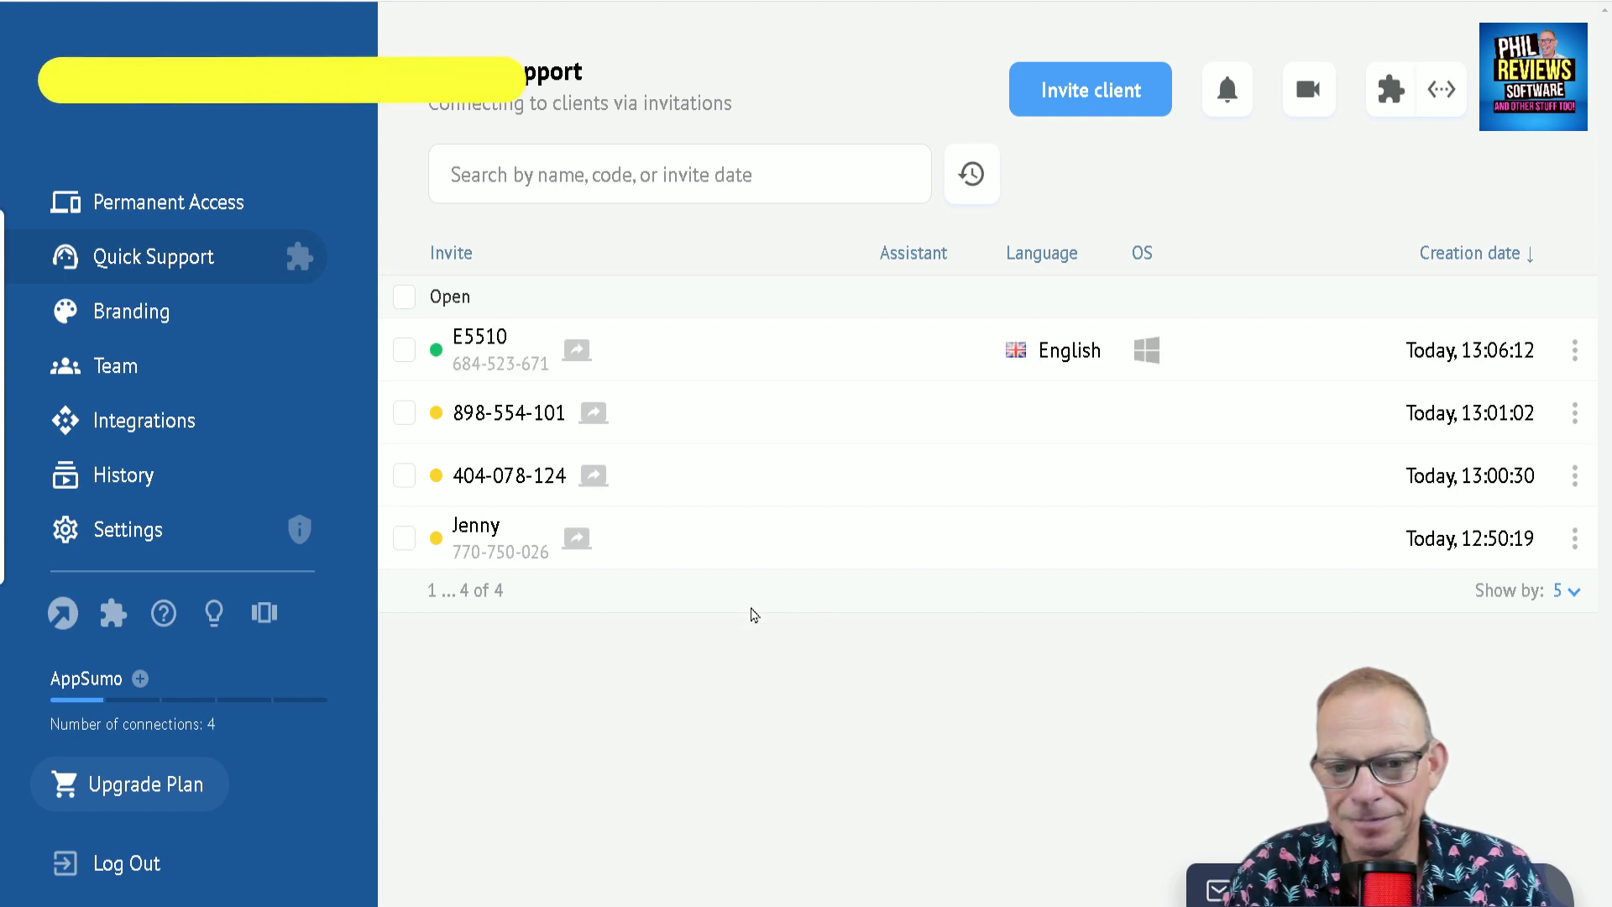
Open client E5510's connection details and join its remote session.
{"action": "left_click", "coordinate": [615, 353]}
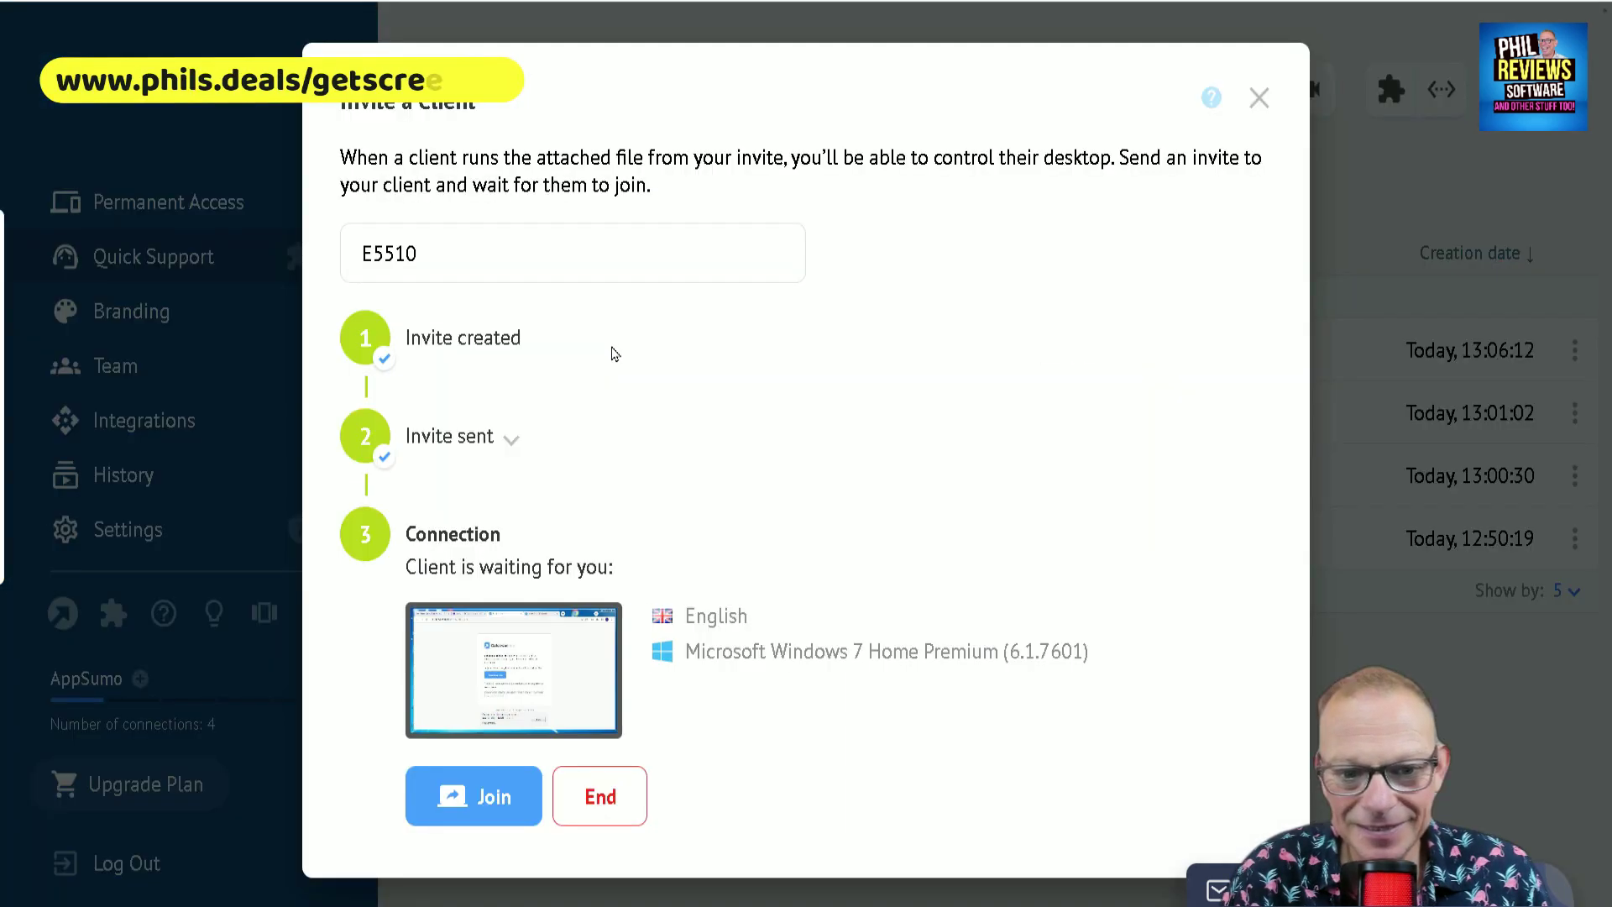
{"action": "left_click", "coordinate": [480, 800]}
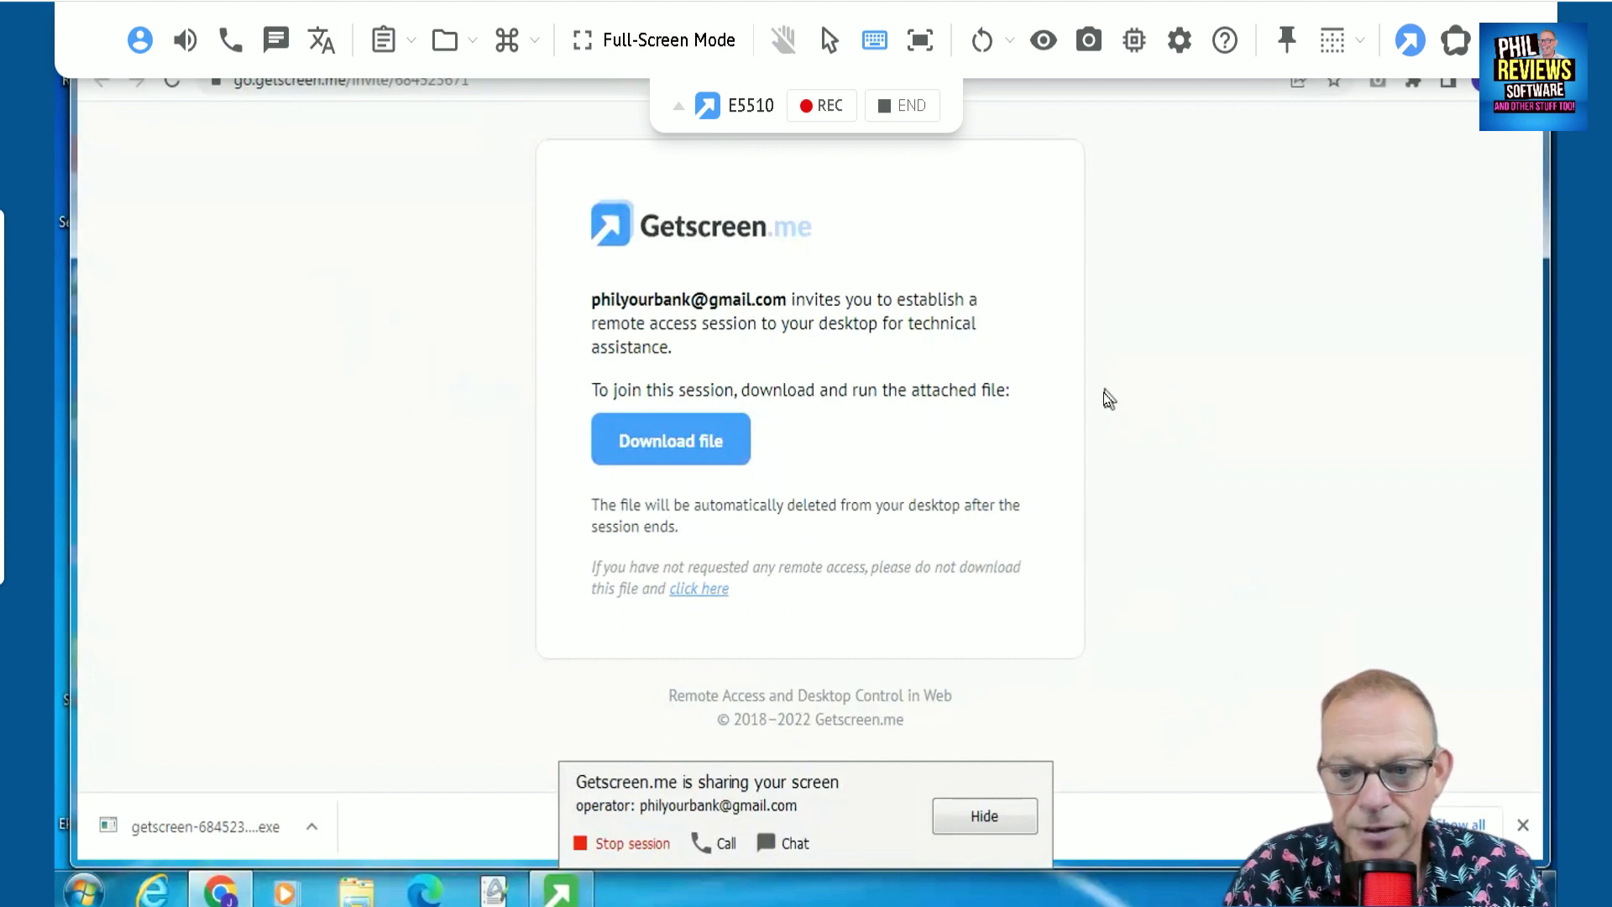
Start recording the session and exchange greetings with the client in the chat.
{"action": "left_click", "coordinate": [826, 116]}
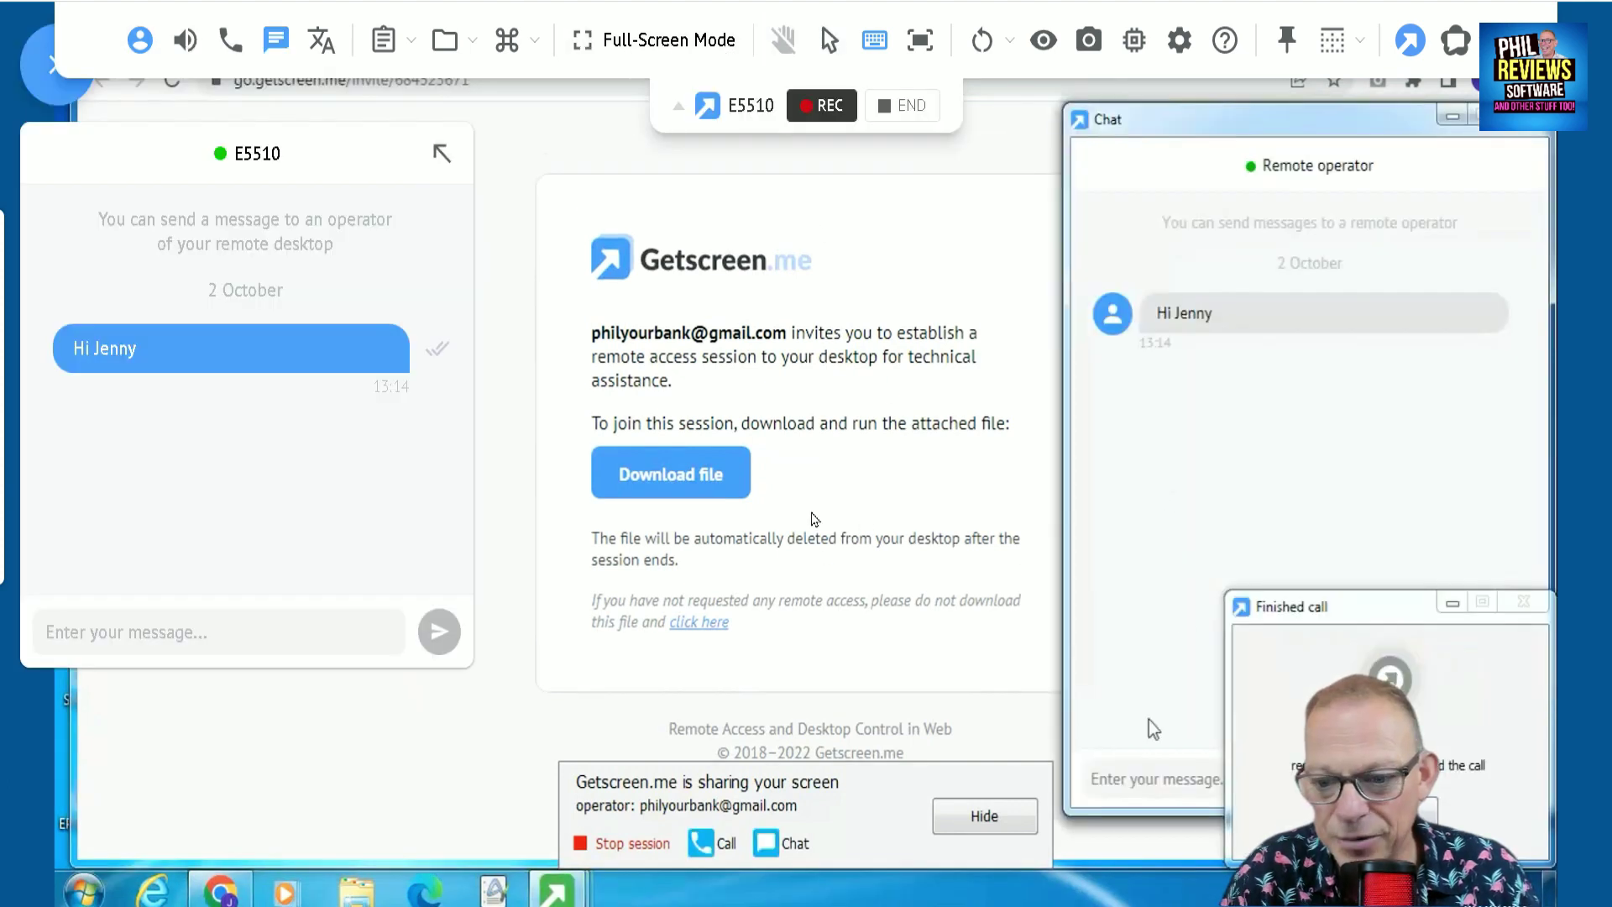
{"action": "left_click", "coordinate": [1125, 781]}
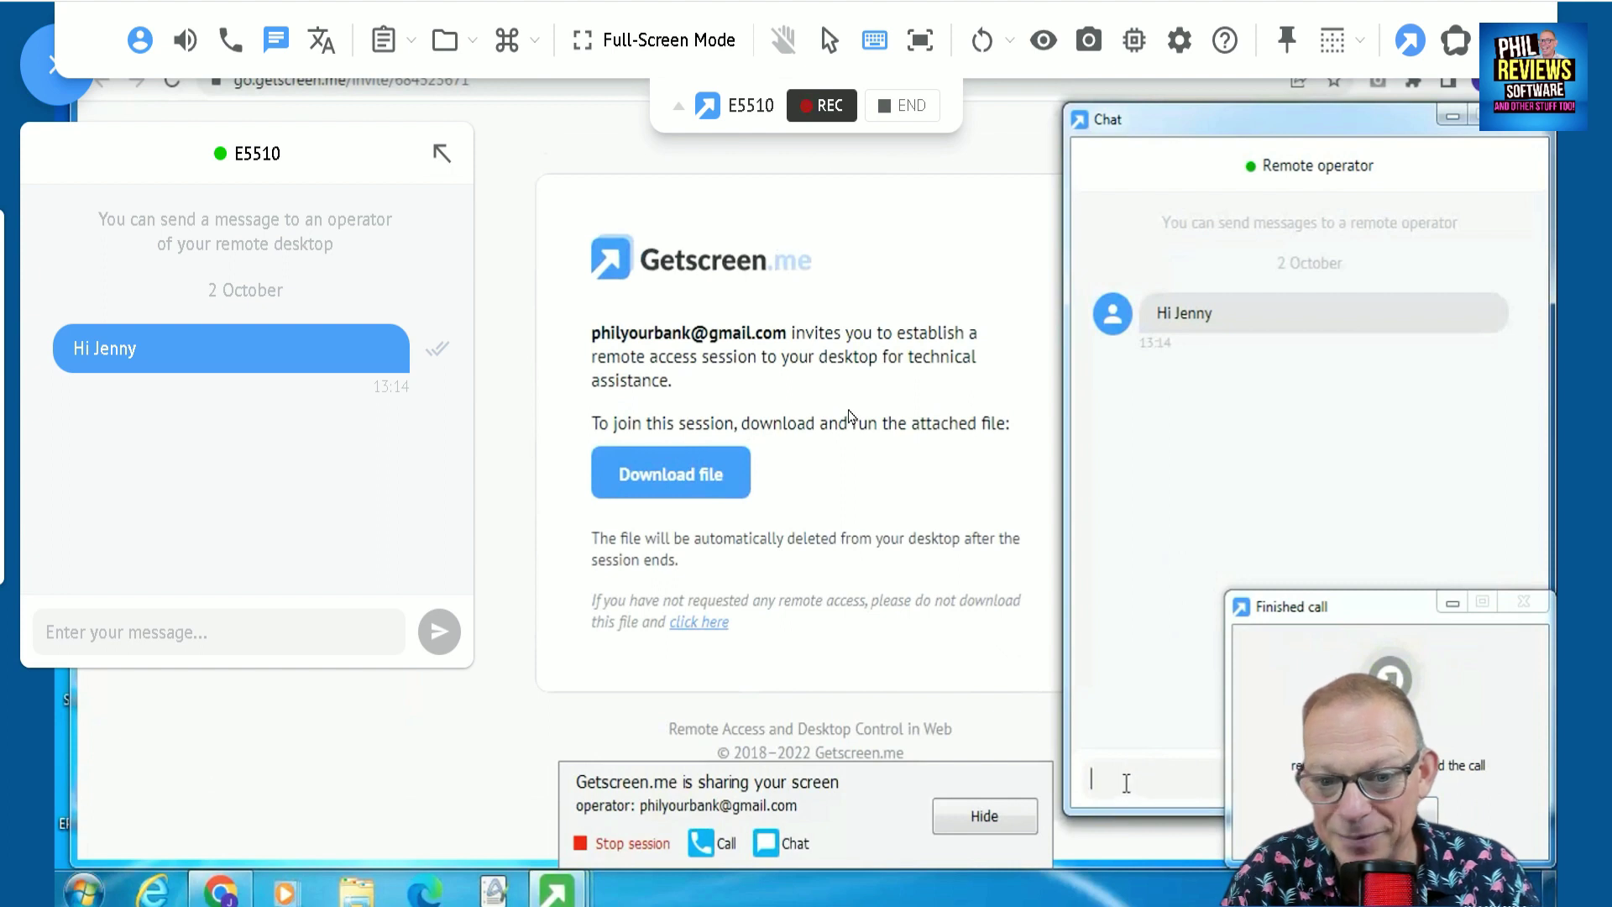
{"action": "type", "text": "hi "}
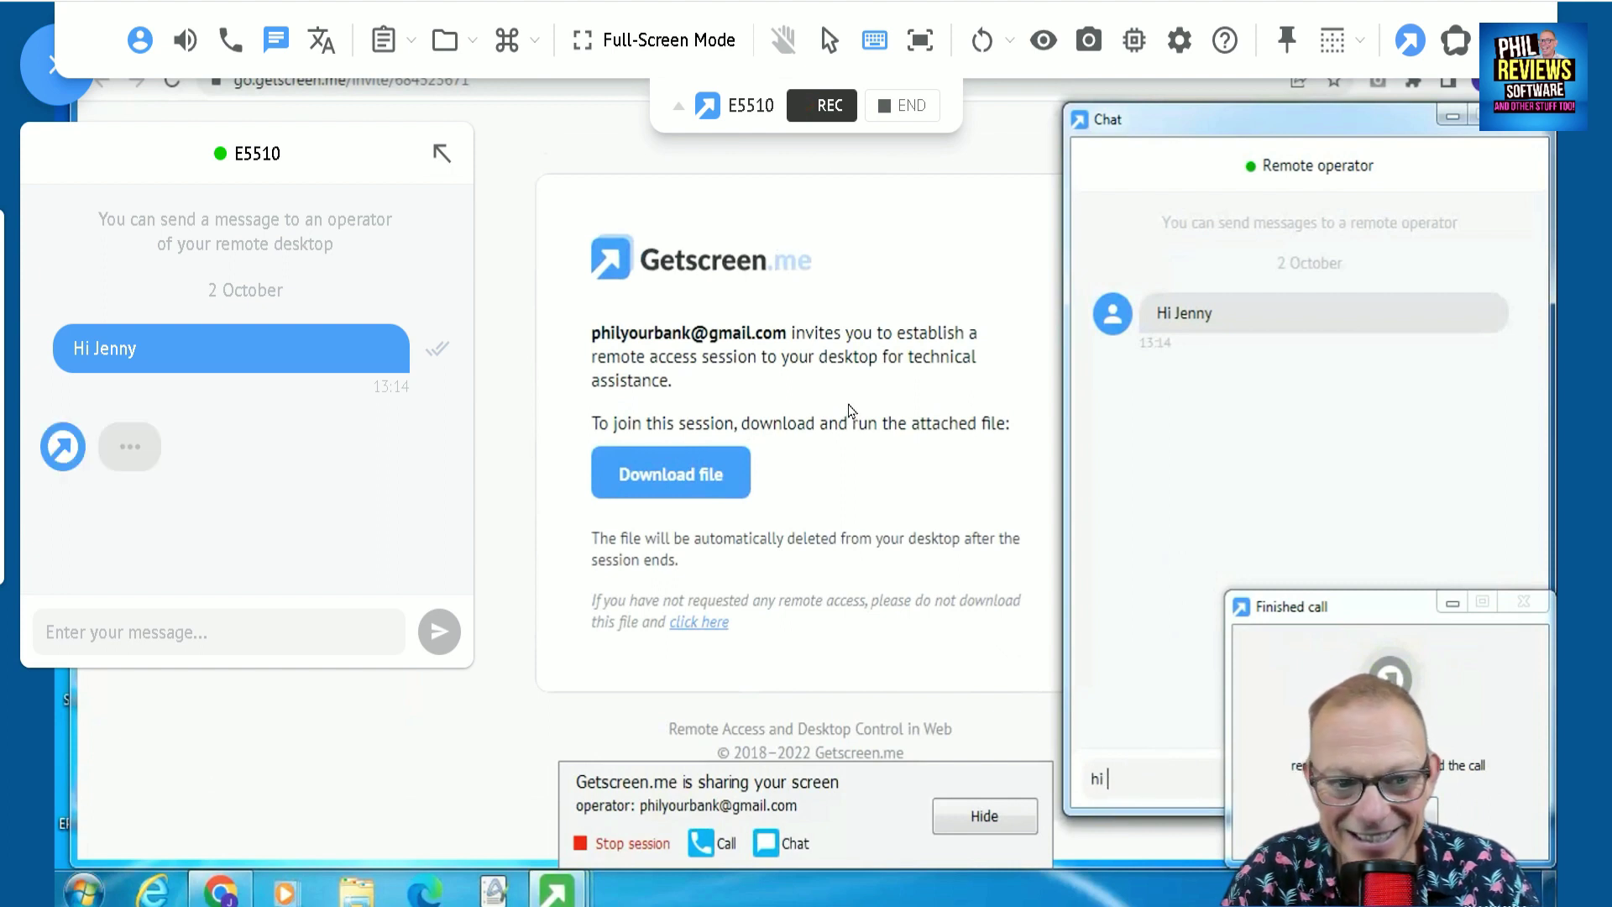
{"action": "type", "text": "phil"}
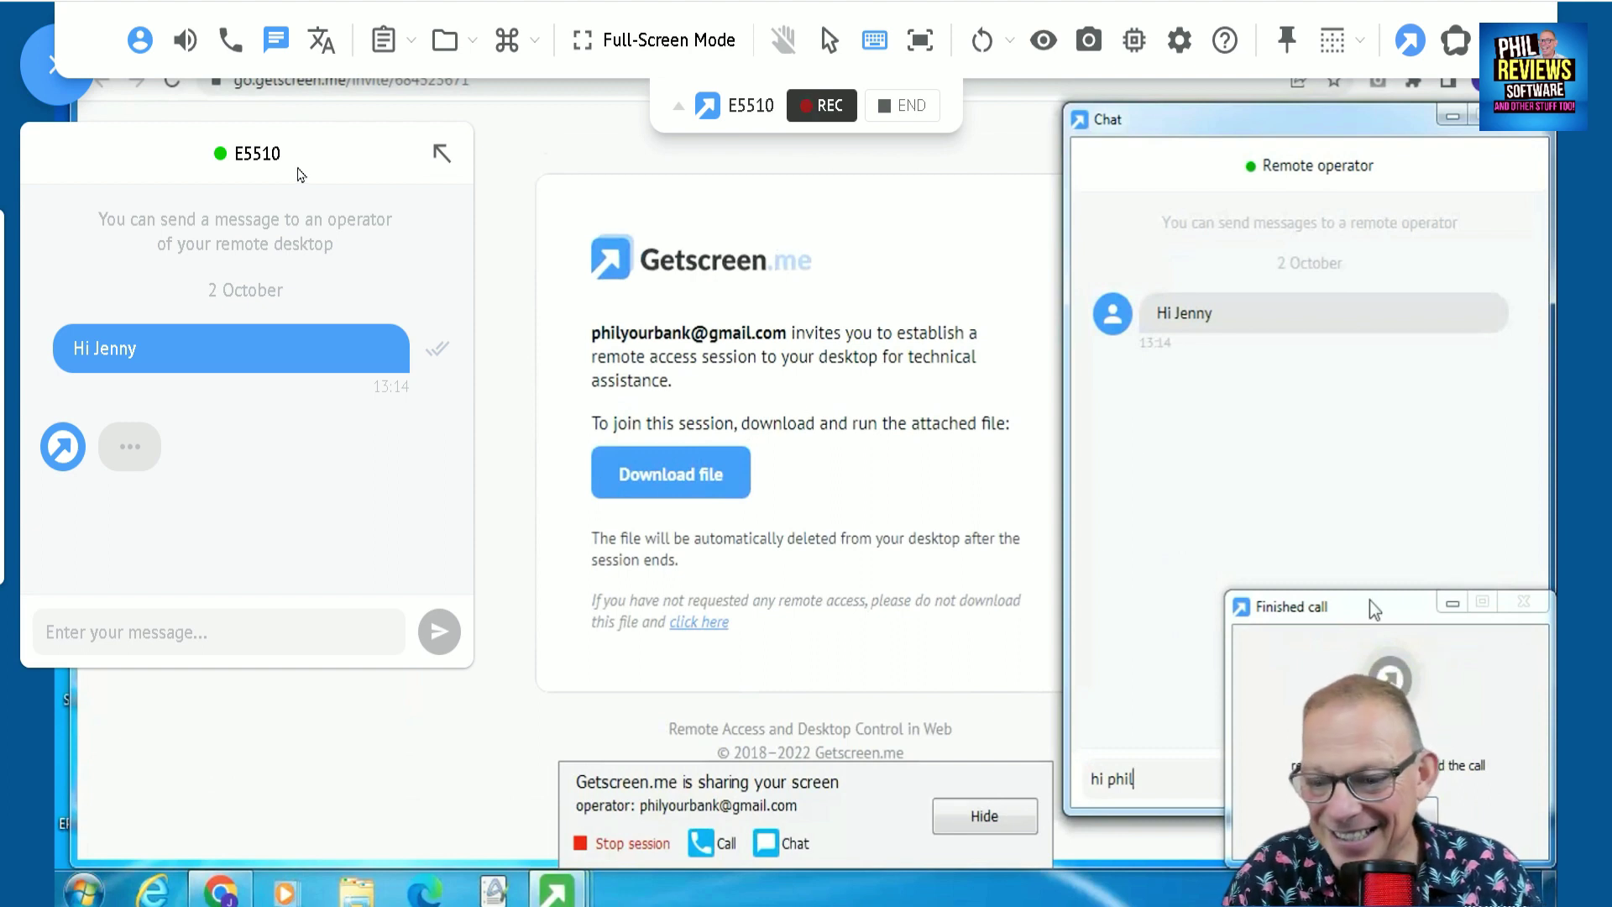
{"action": "left_click", "coordinate": [1454, 604]}
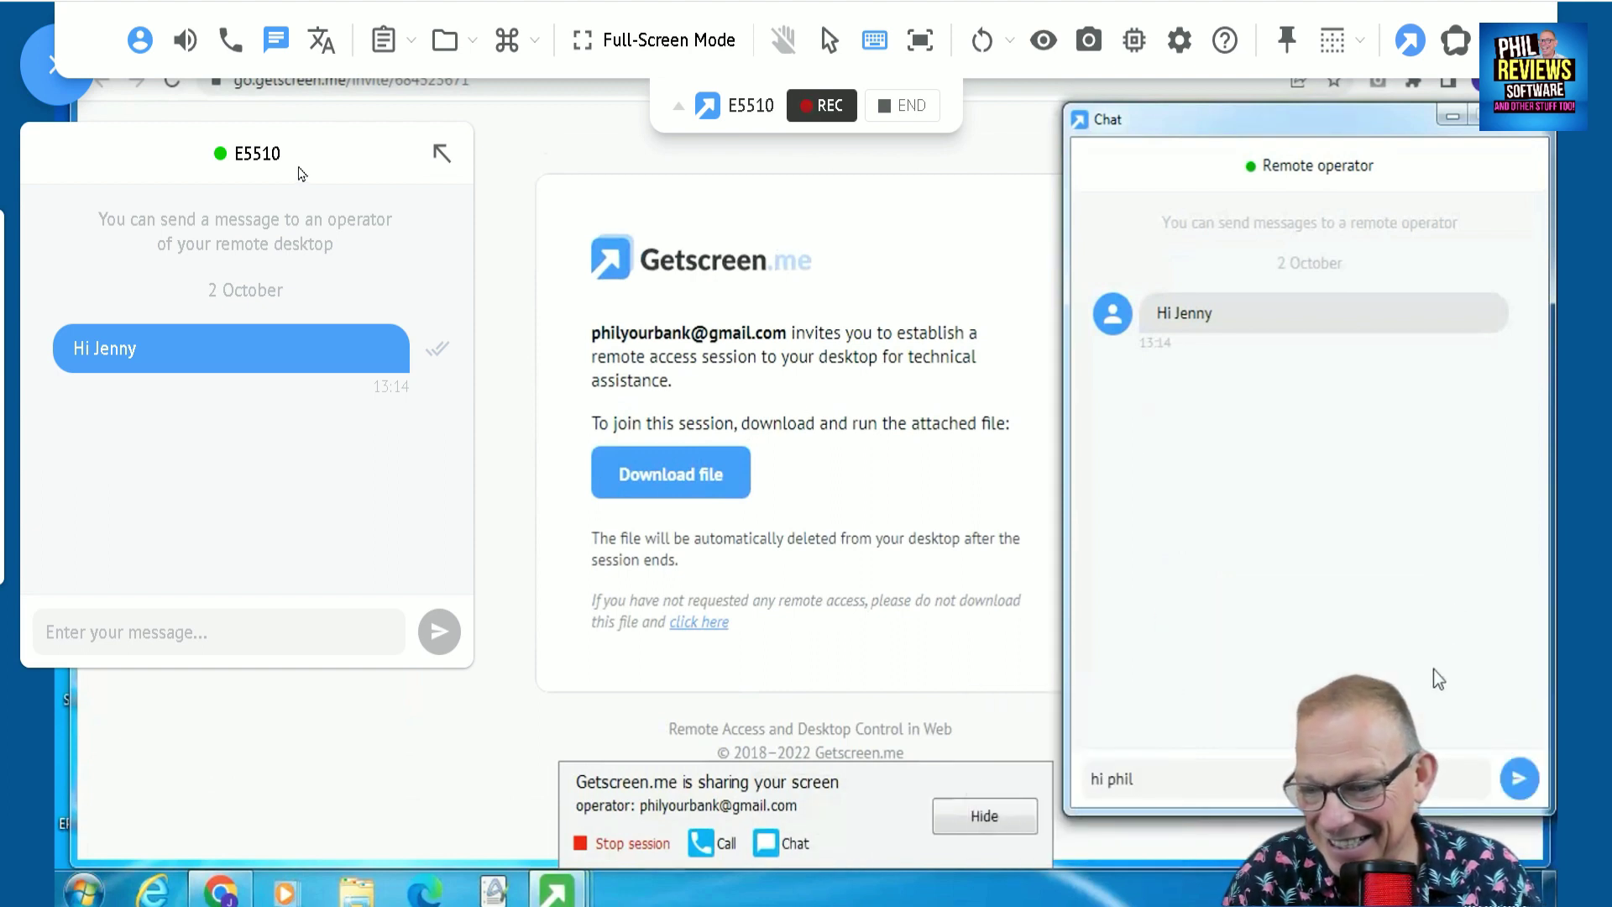
{"action": "left_click", "coordinate": [1519, 778]}
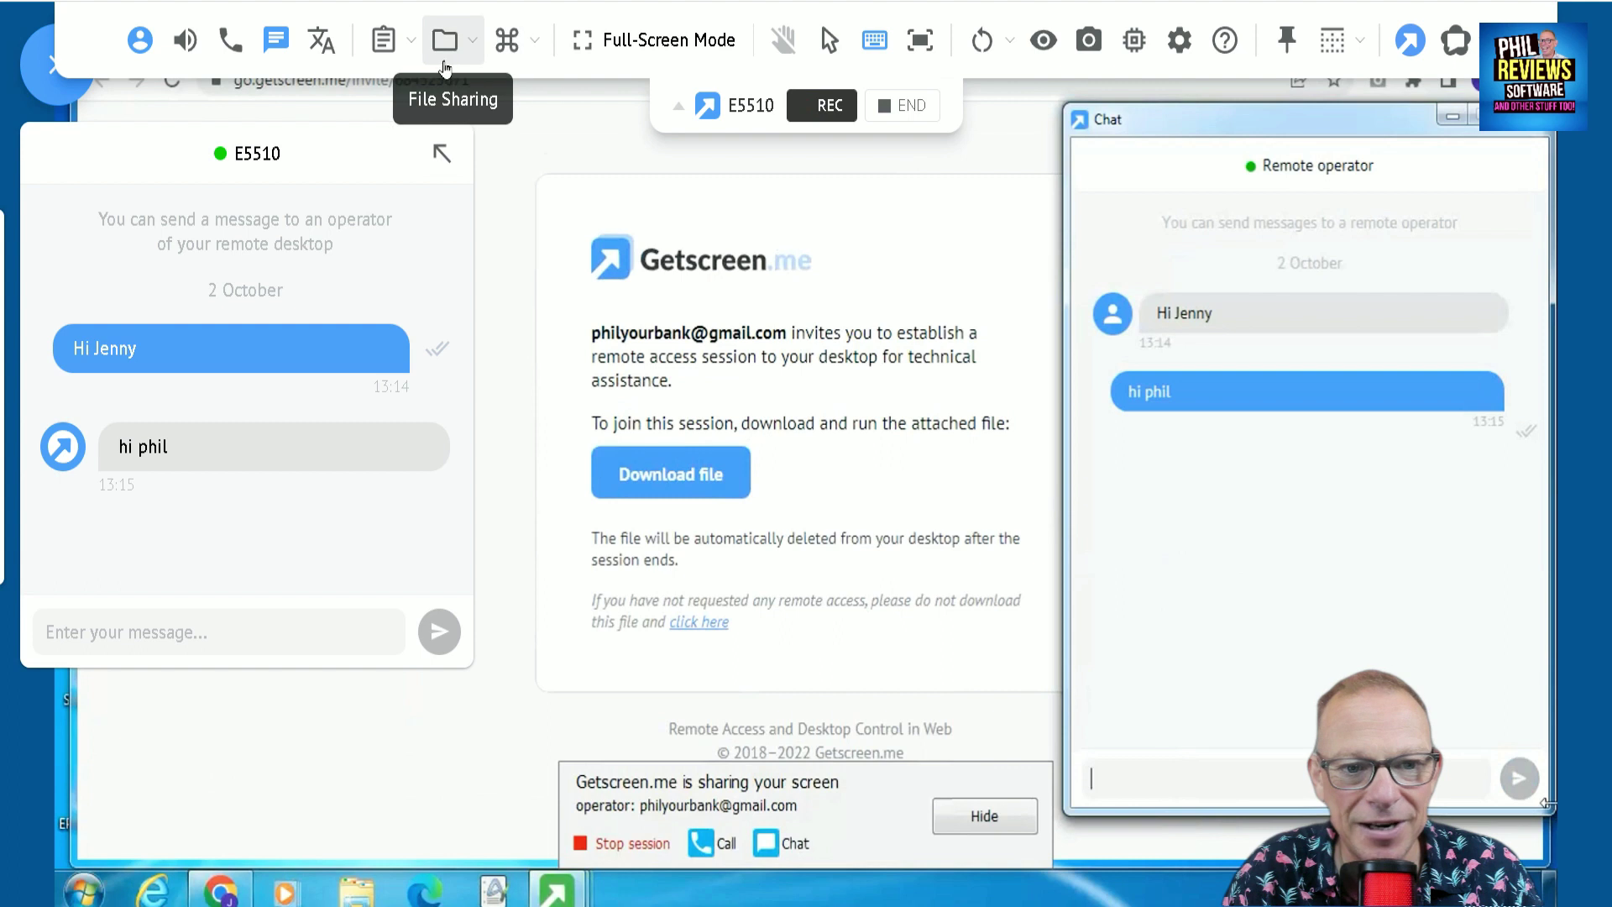
Choose Start from the session's Actions menu to open the remote Windows Start menu.
{"action": "left_click", "coordinate": [514, 49]}
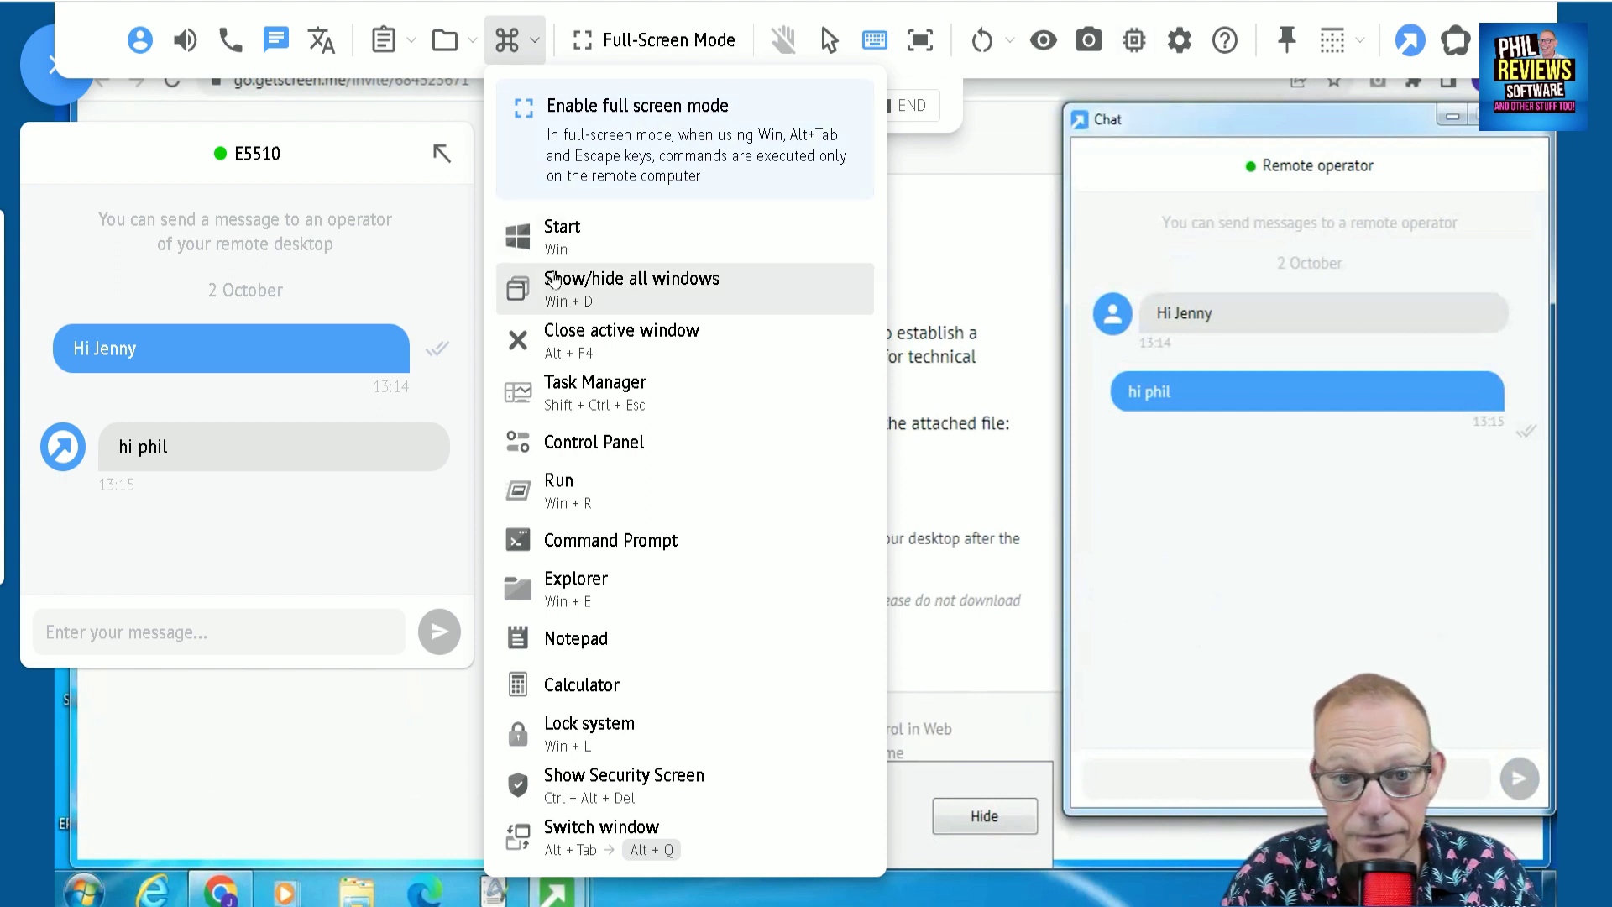
{"action": "left_click", "coordinate": [568, 240]}
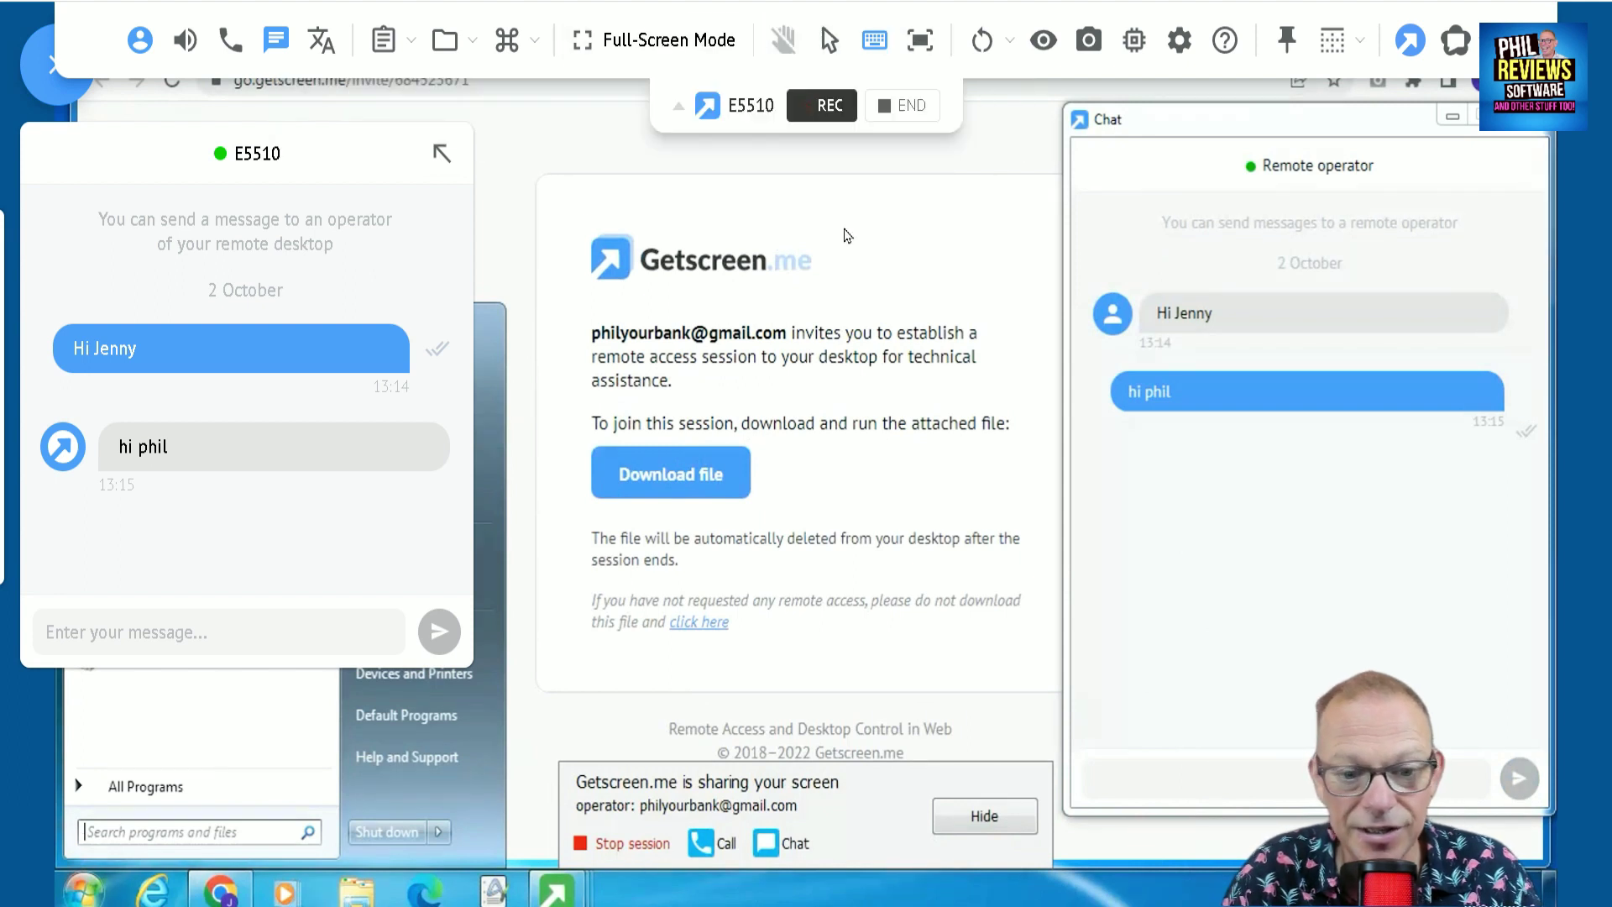
Send the chat message "I'm going to fix your Laptop now just sit back and relax".
{"action": "left_click", "coordinate": [441, 156]}
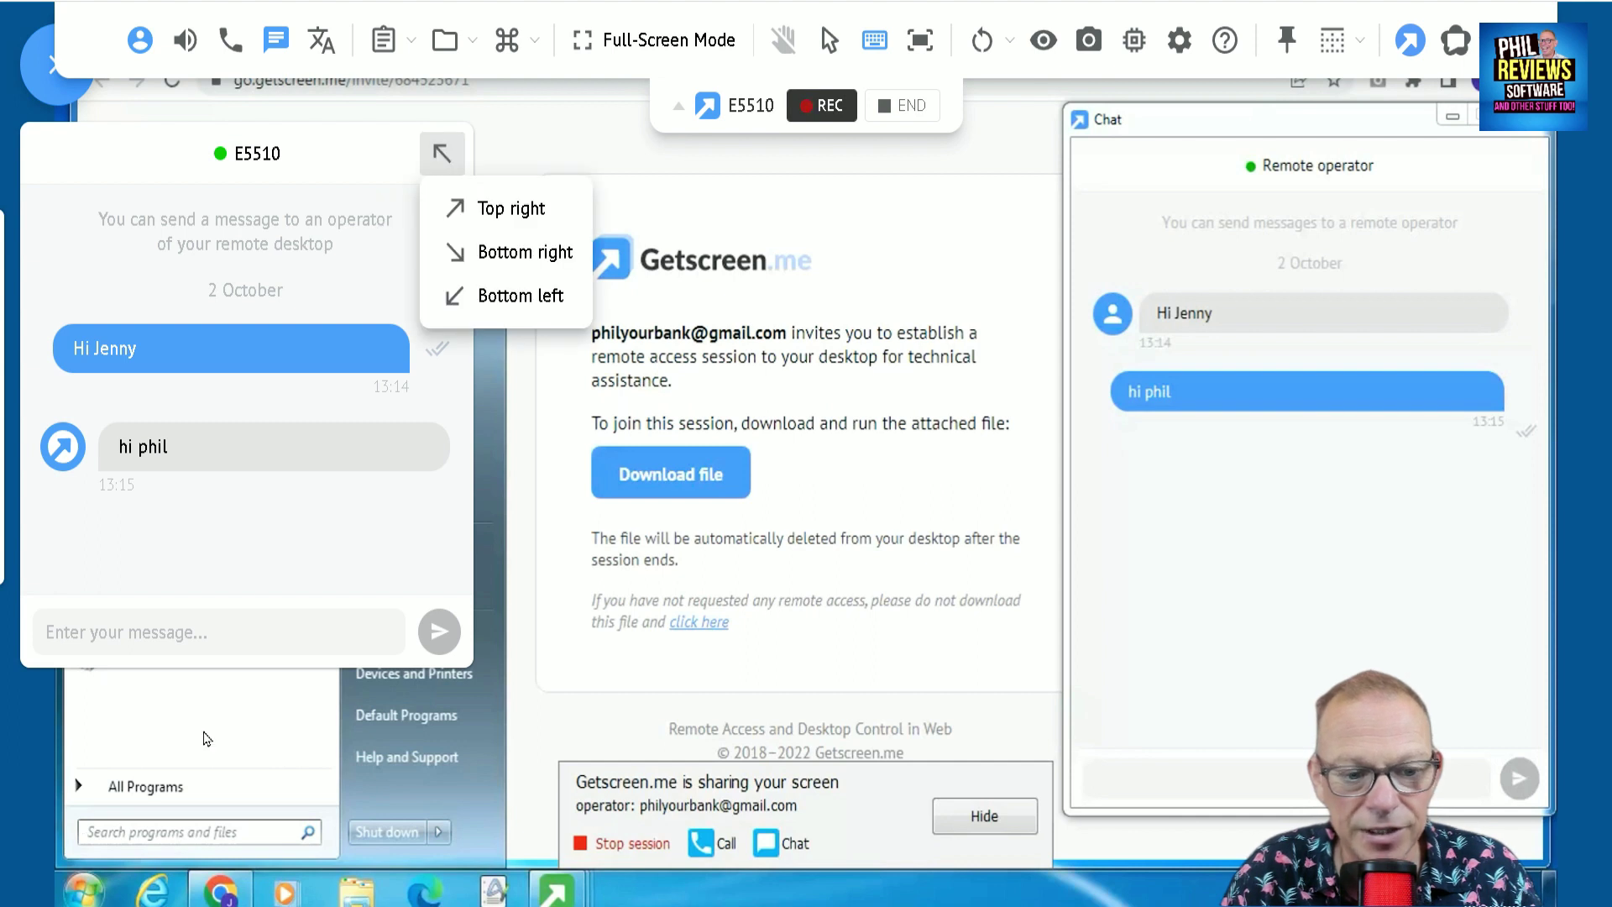
{"action": "left_click", "coordinate": [208, 645]}
{"action": "type", "text": "I"}
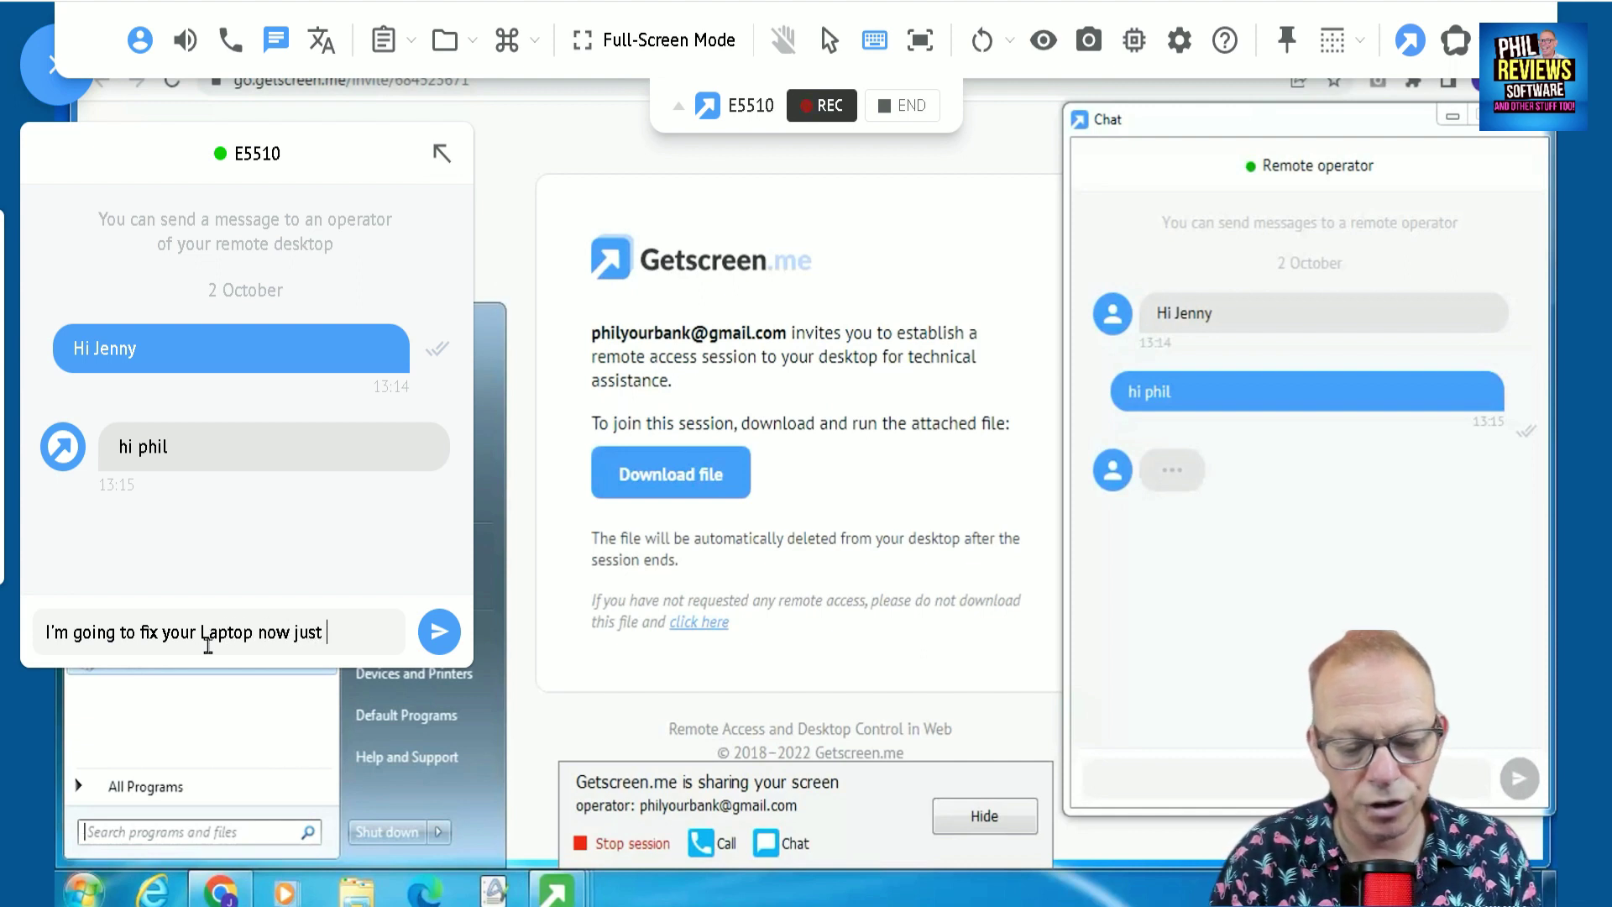
{"action": "type", "text": "and"}
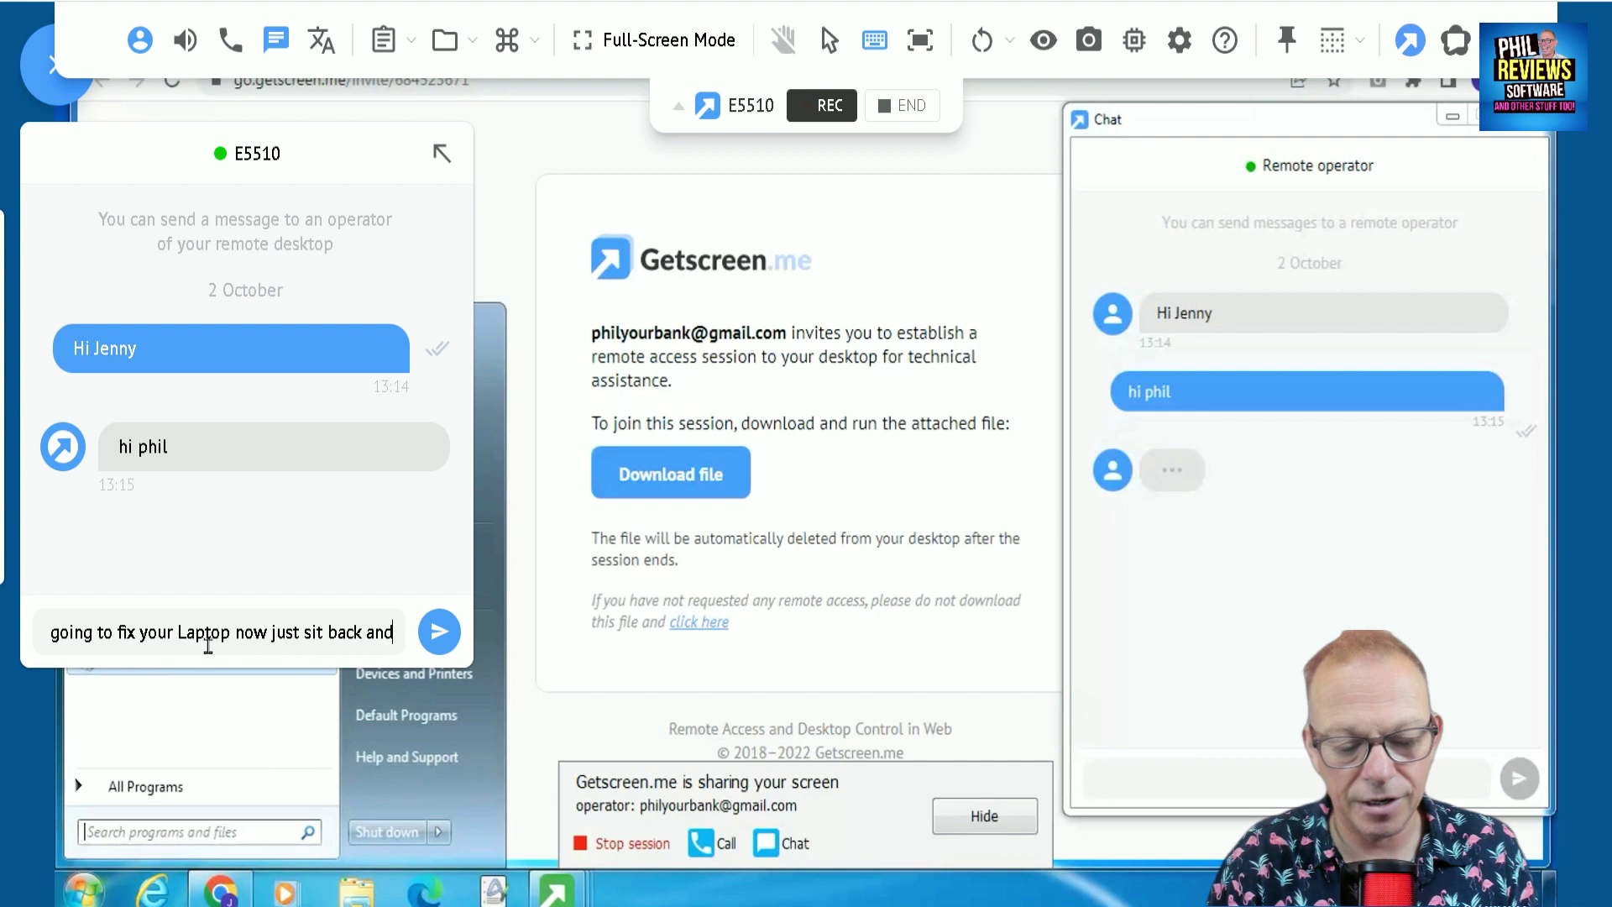
{"action": "type", "text": " relax"}
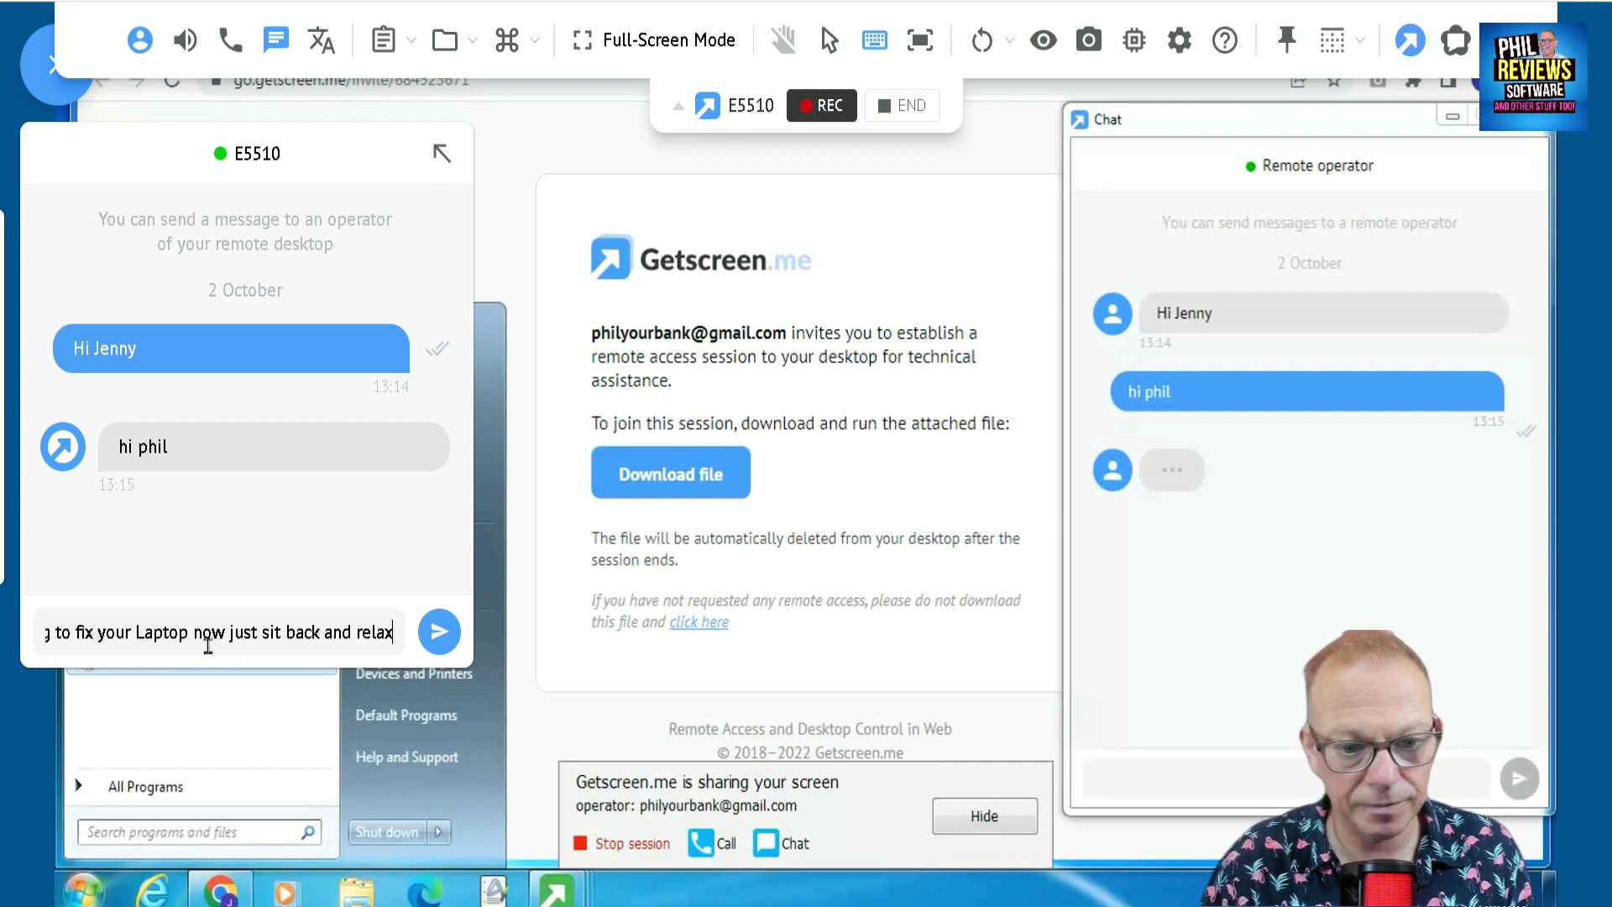
{"action": "key", "text": "Return"}
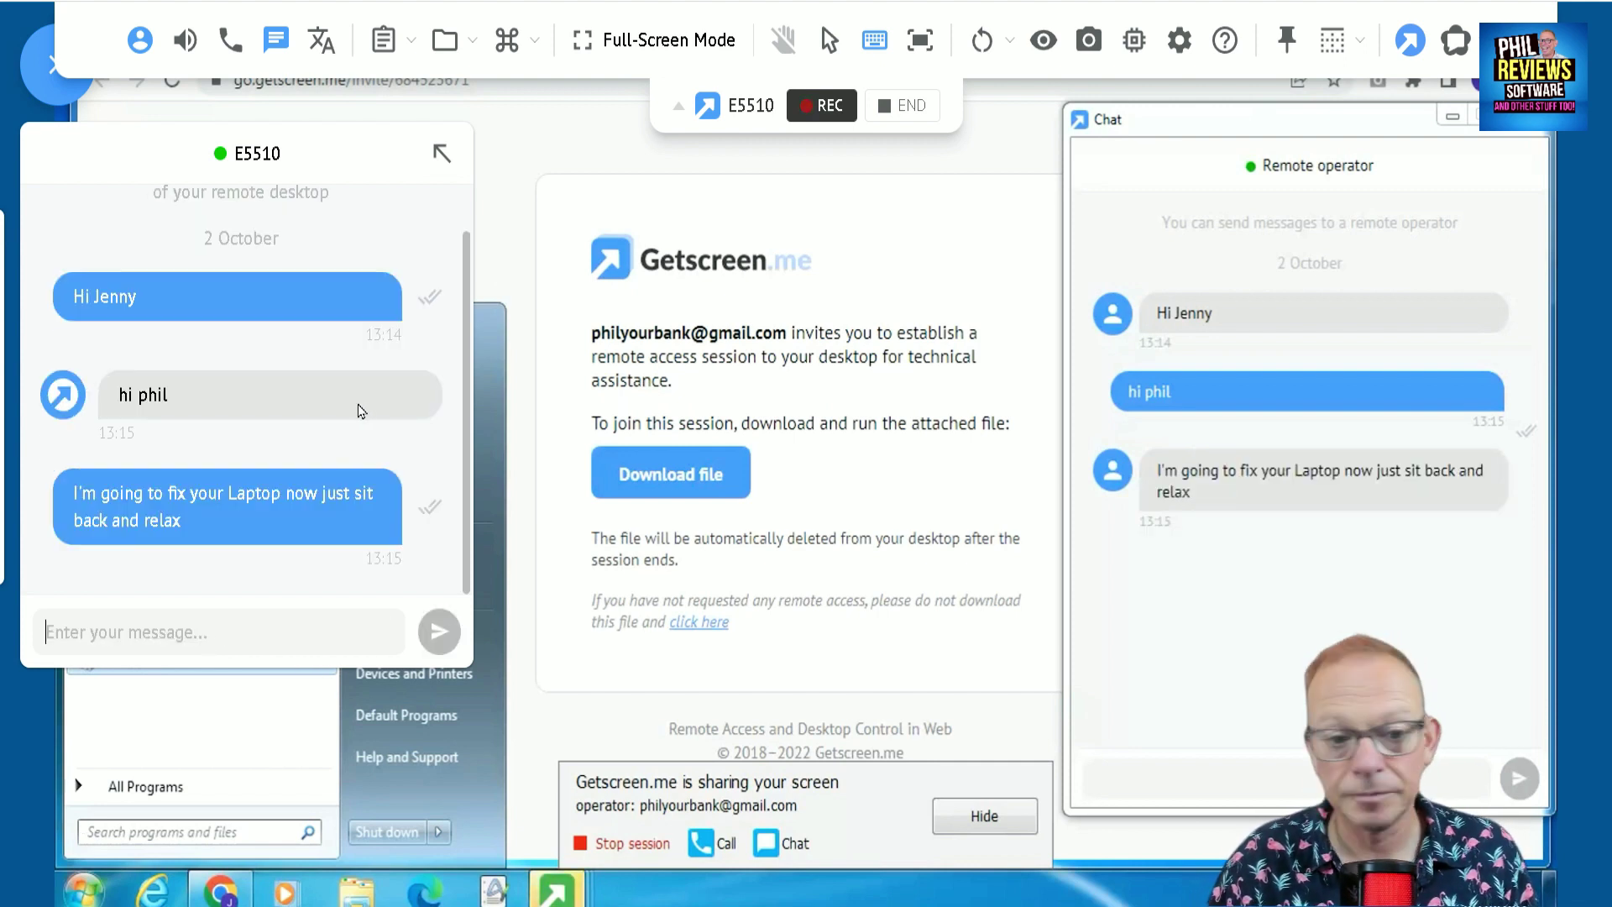
Set the chat panel position to Bottom left.
{"action": "left_click", "coordinate": [460, 158]}
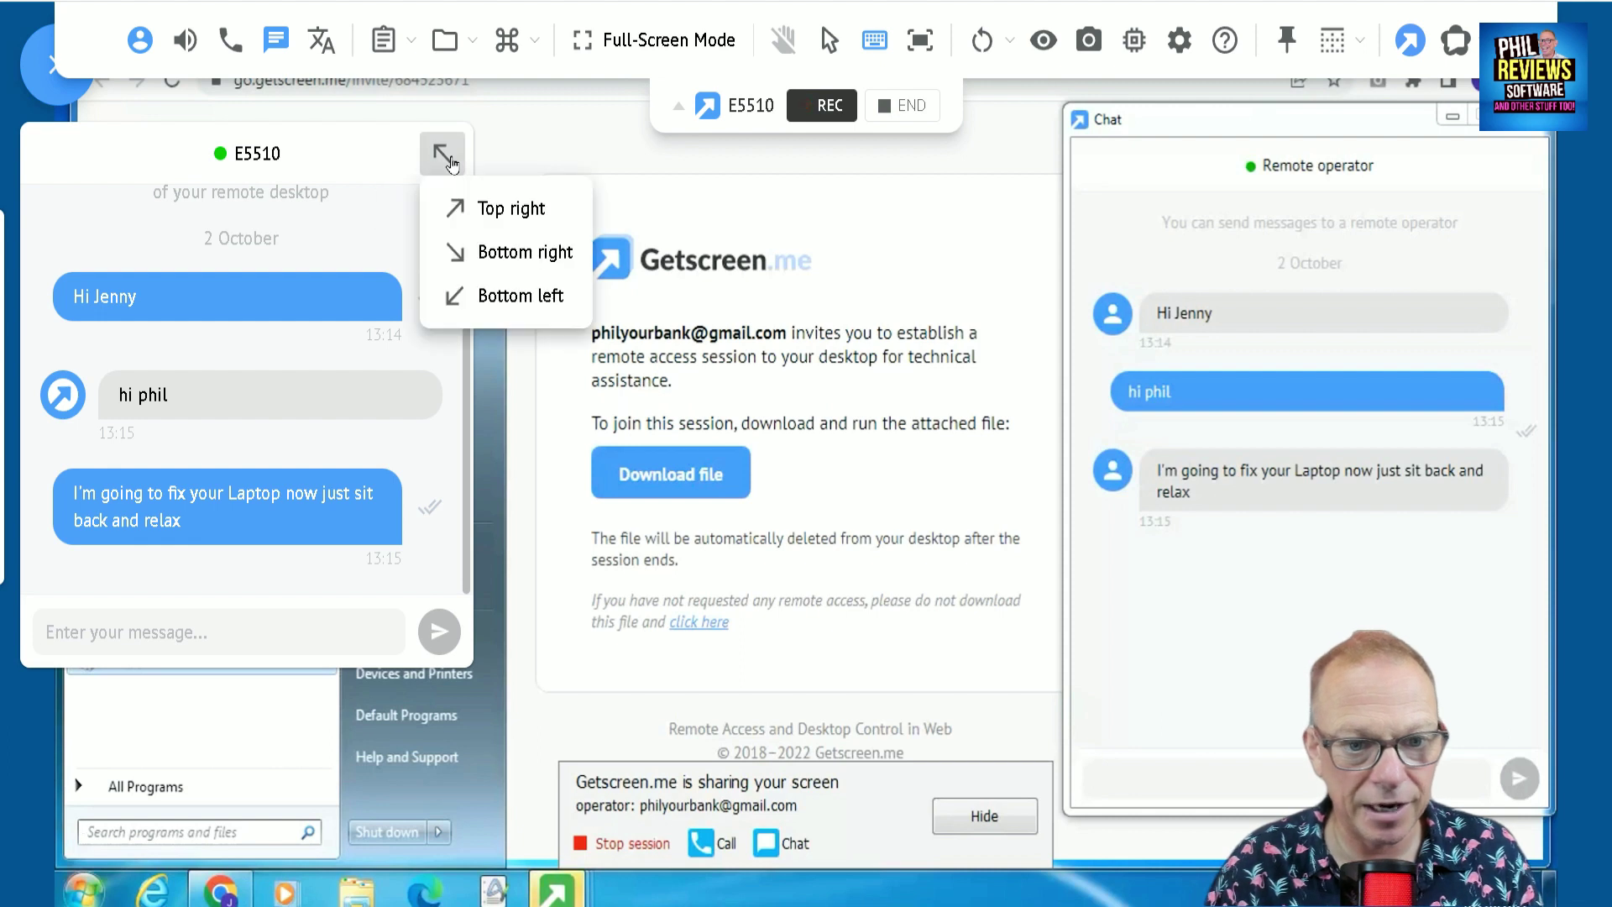
{"action": "left_click", "coordinate": [495, 297]}
{"action": "left_click", "coordinate": [440, 287]}
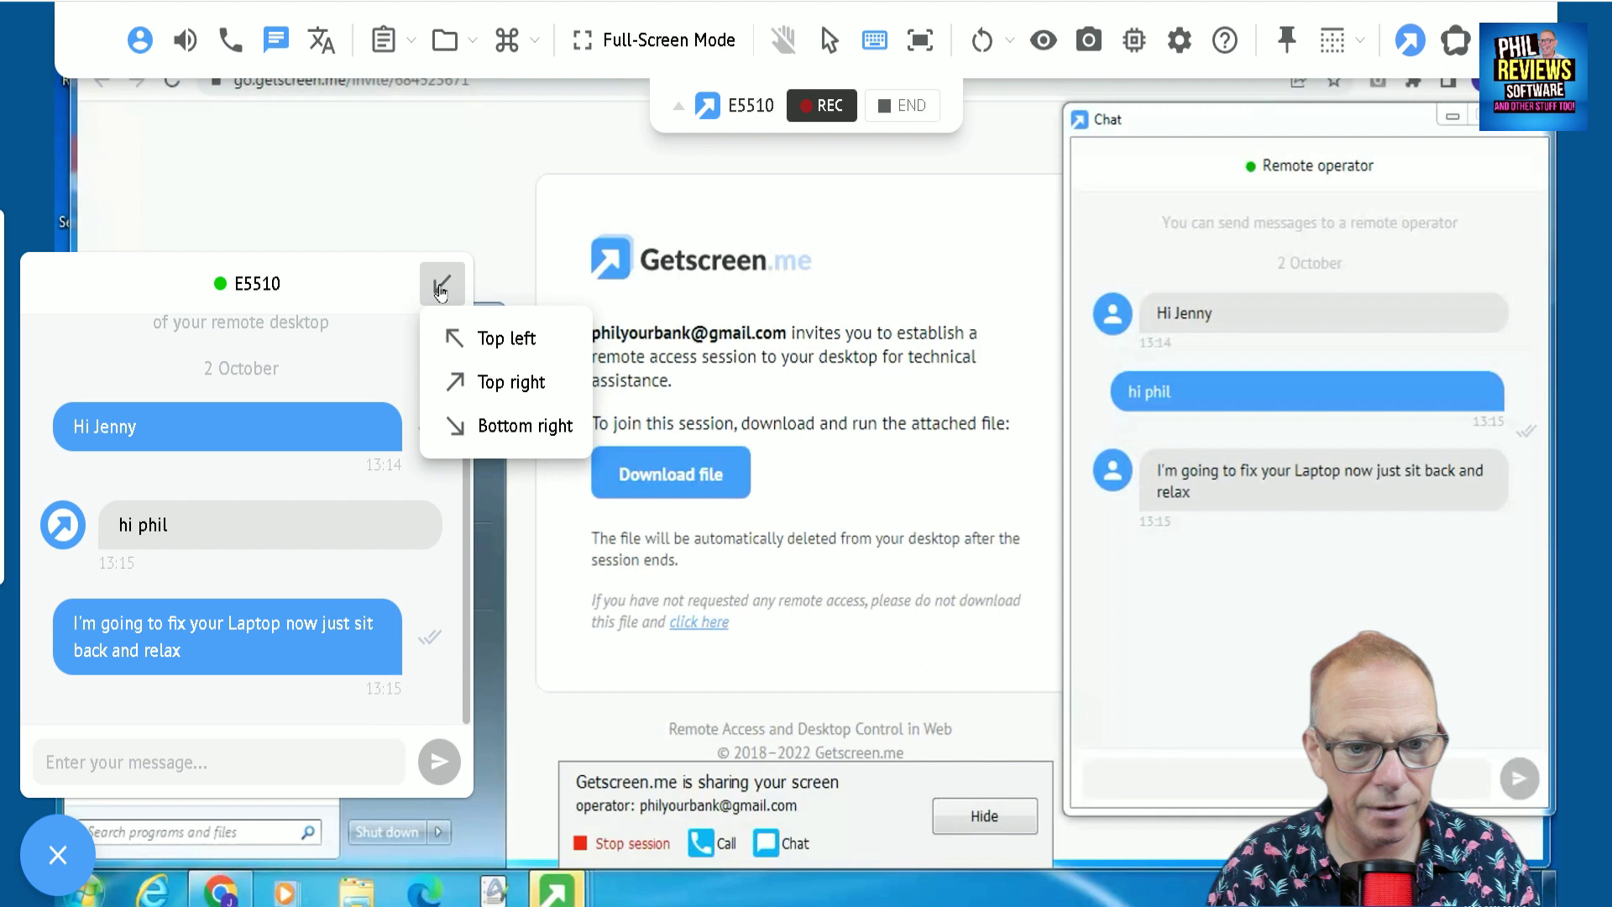
{"action": "left_click", "coordinate": [180, 294]}
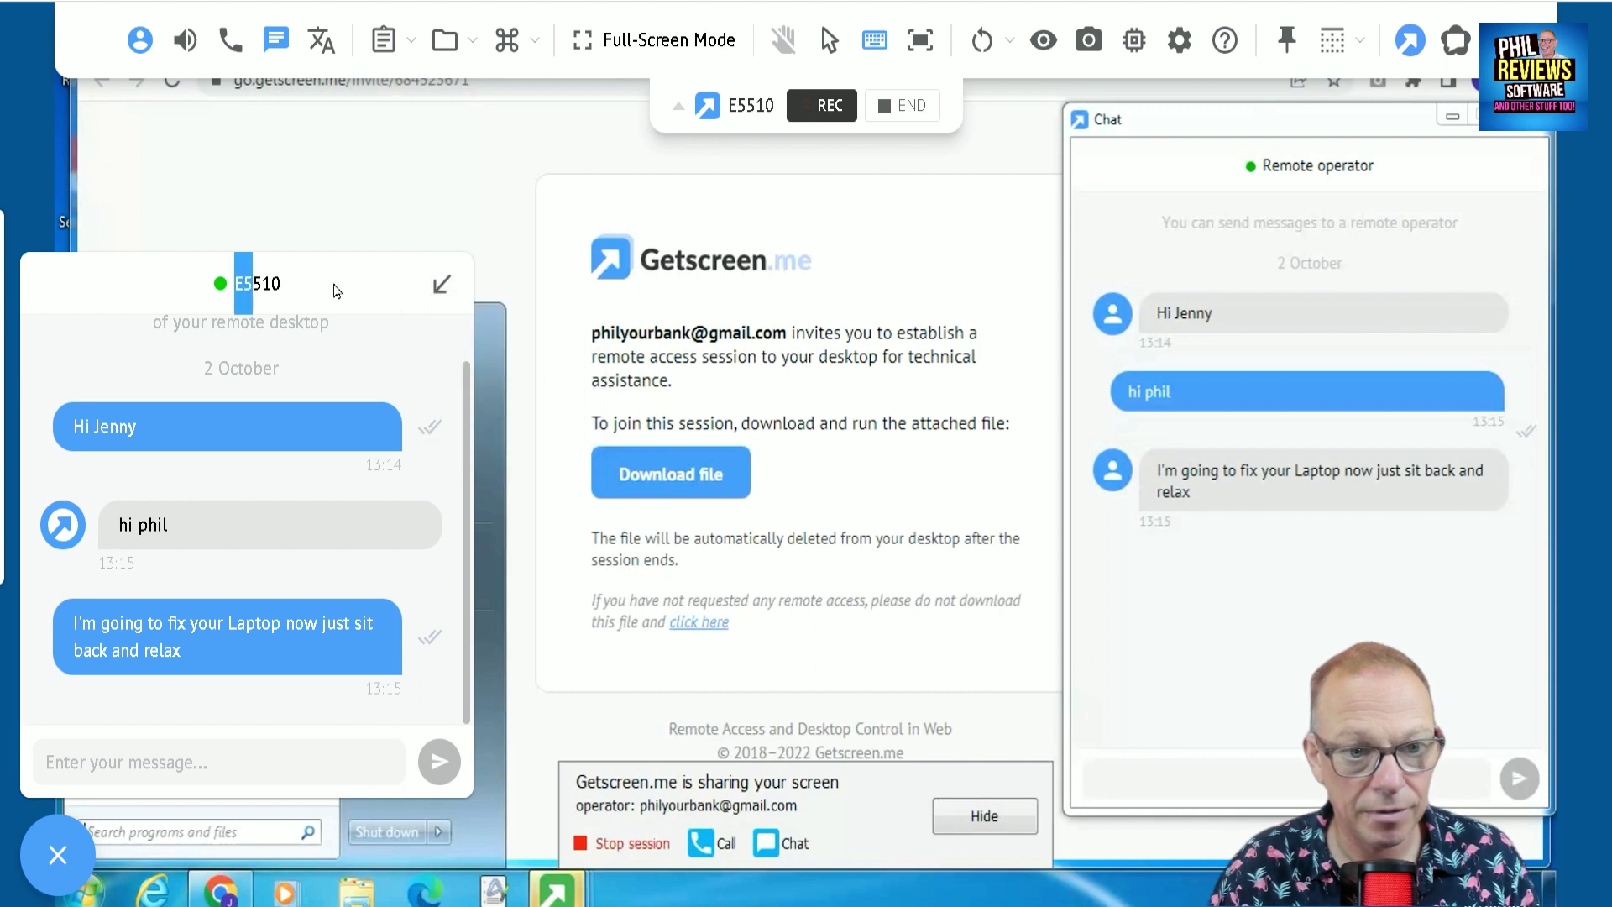
Hide the chat and browse the remote All Programs list, launching Google Chrome.
{"action": "left_click", "coordinate": [276, 39]}
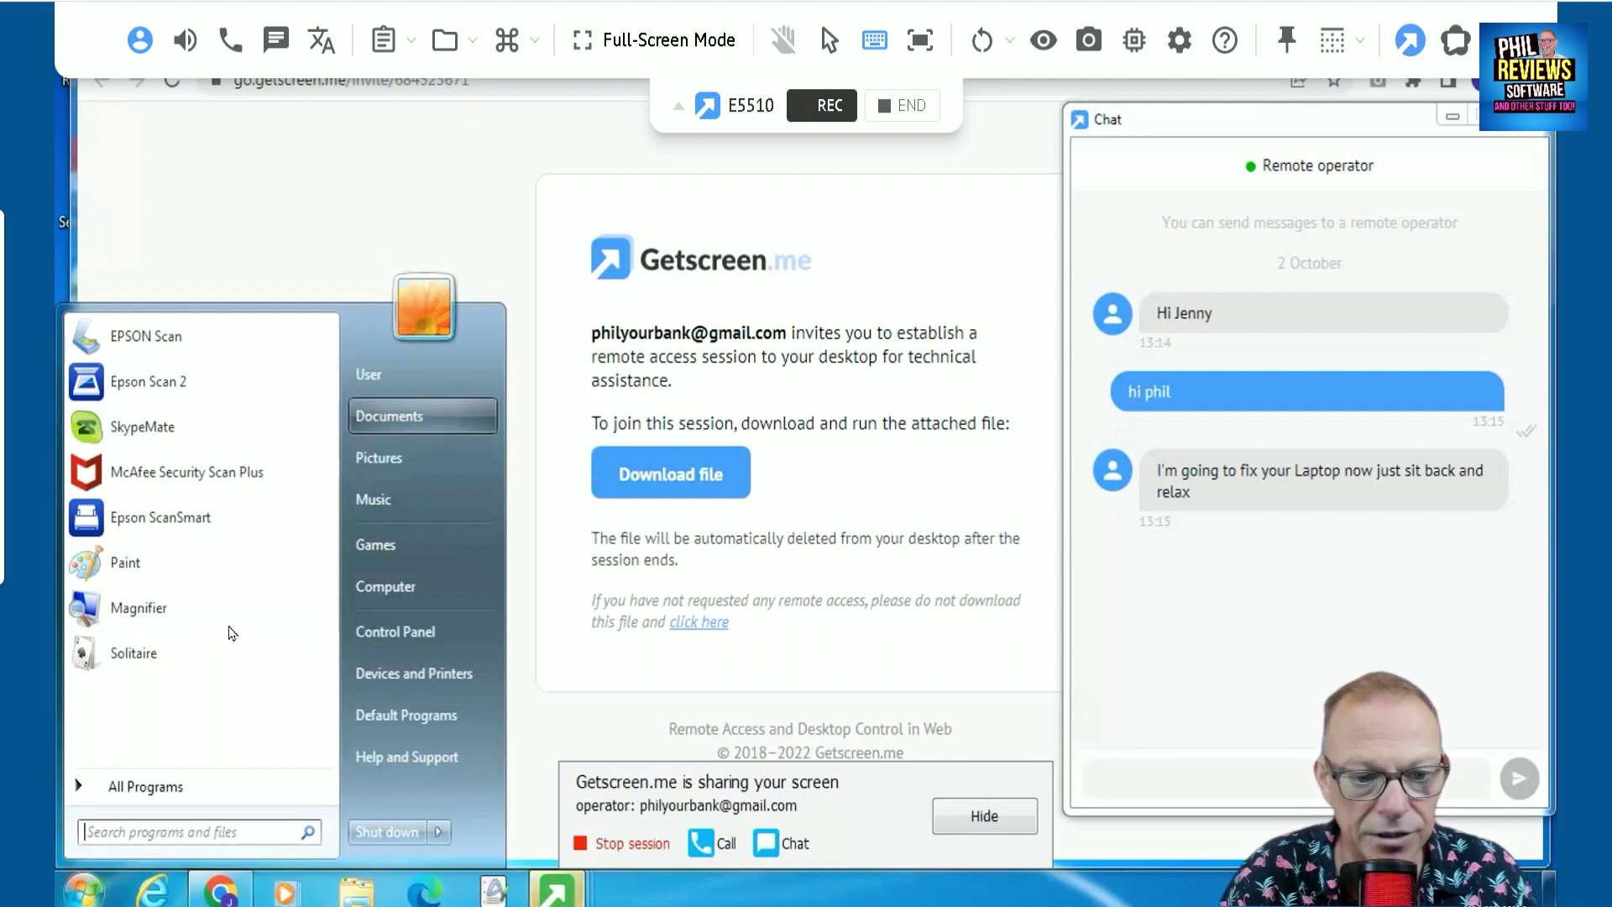
{"action": "left_click", "coordinate": [144, 793]}
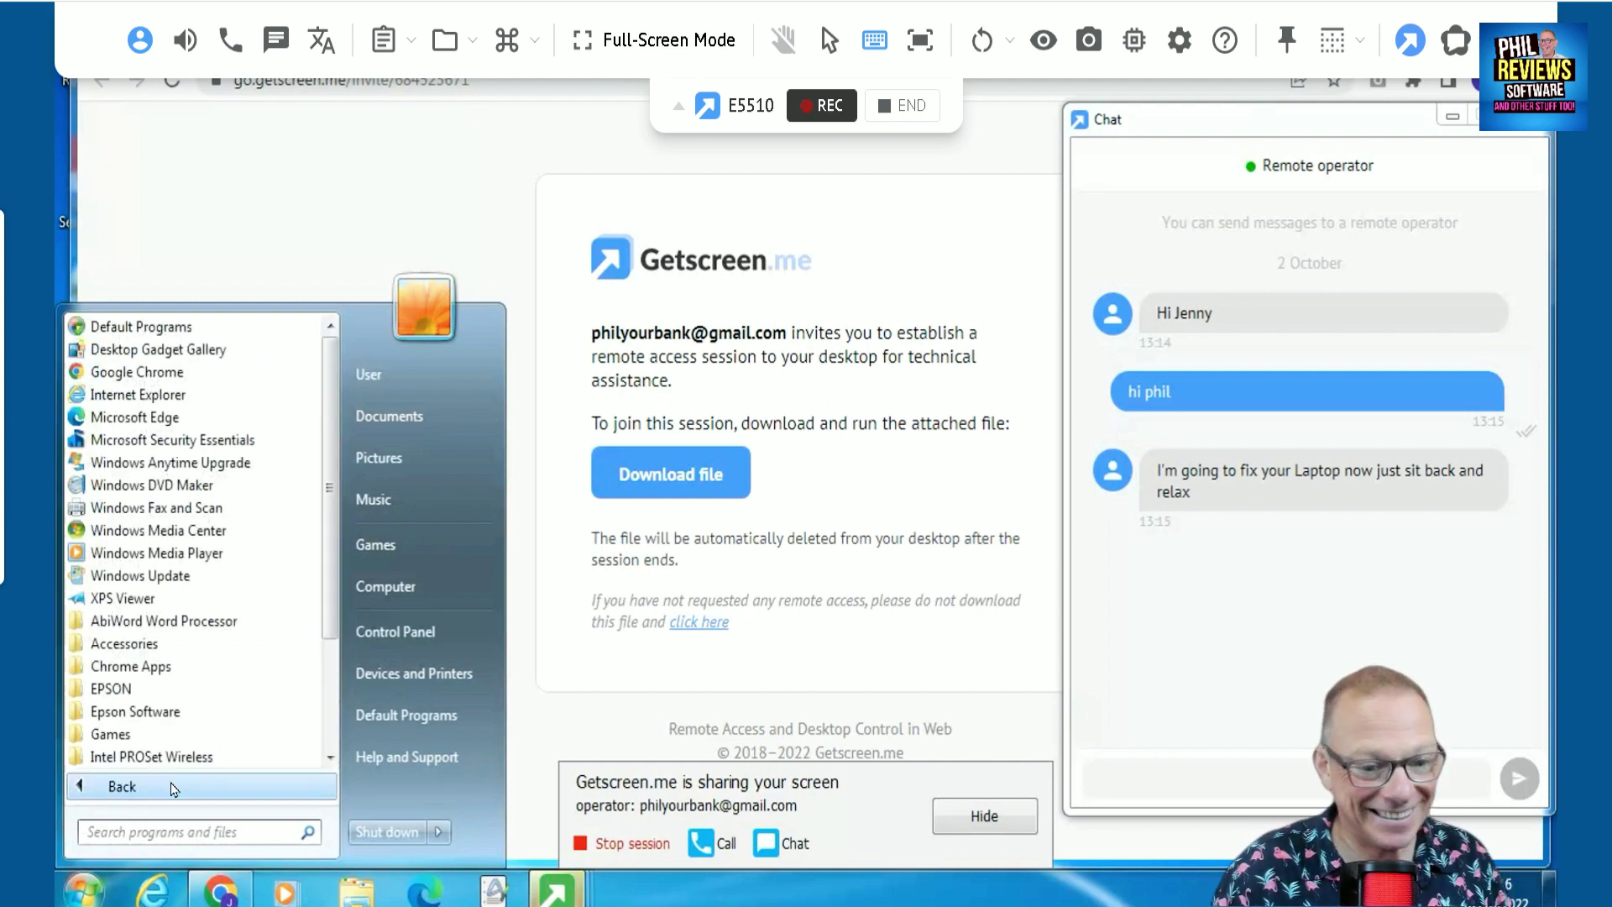
{"action": "left_click", "coordinate": [447, 215]}
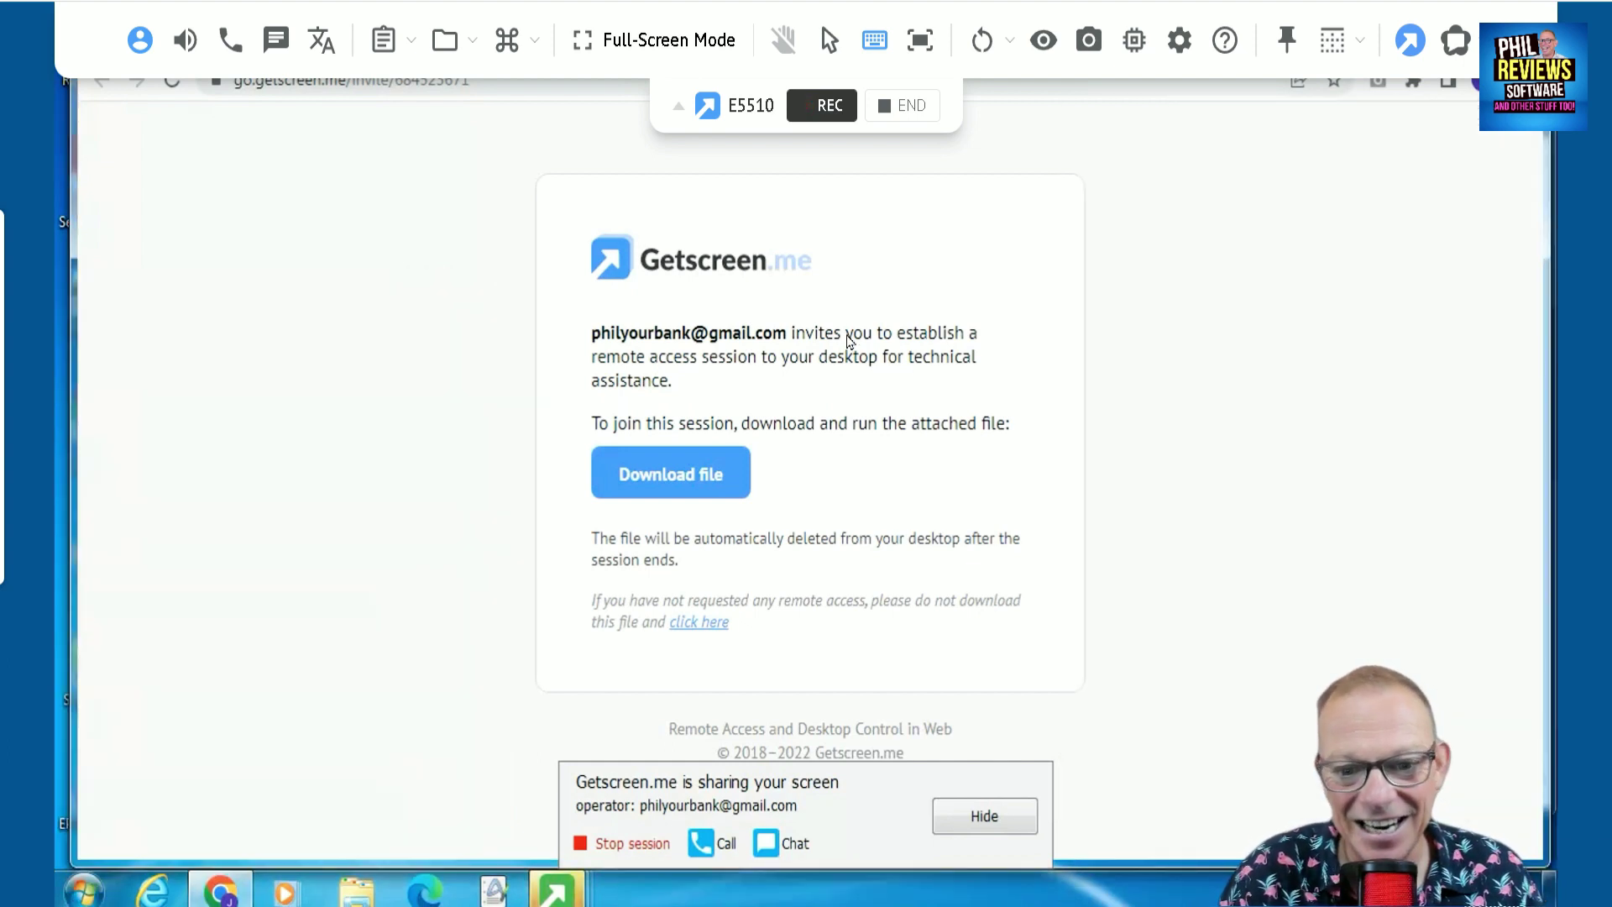
{"action": "left_click", "coordinate": [84, 890]}
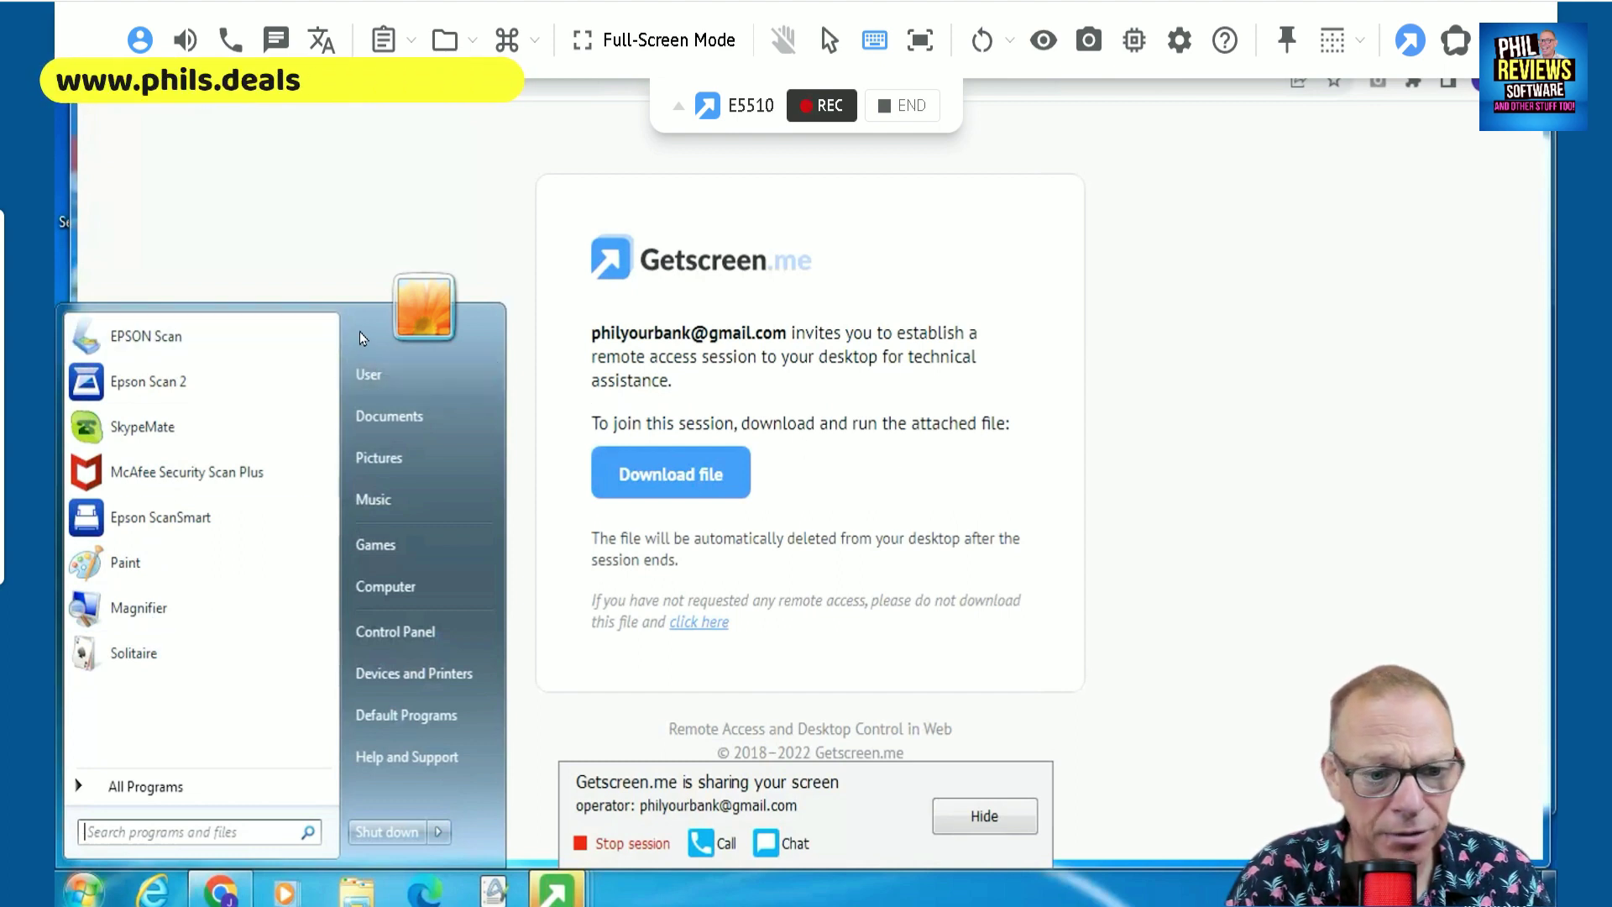
{"action": "left_click", "coordinate": [120, 790]}
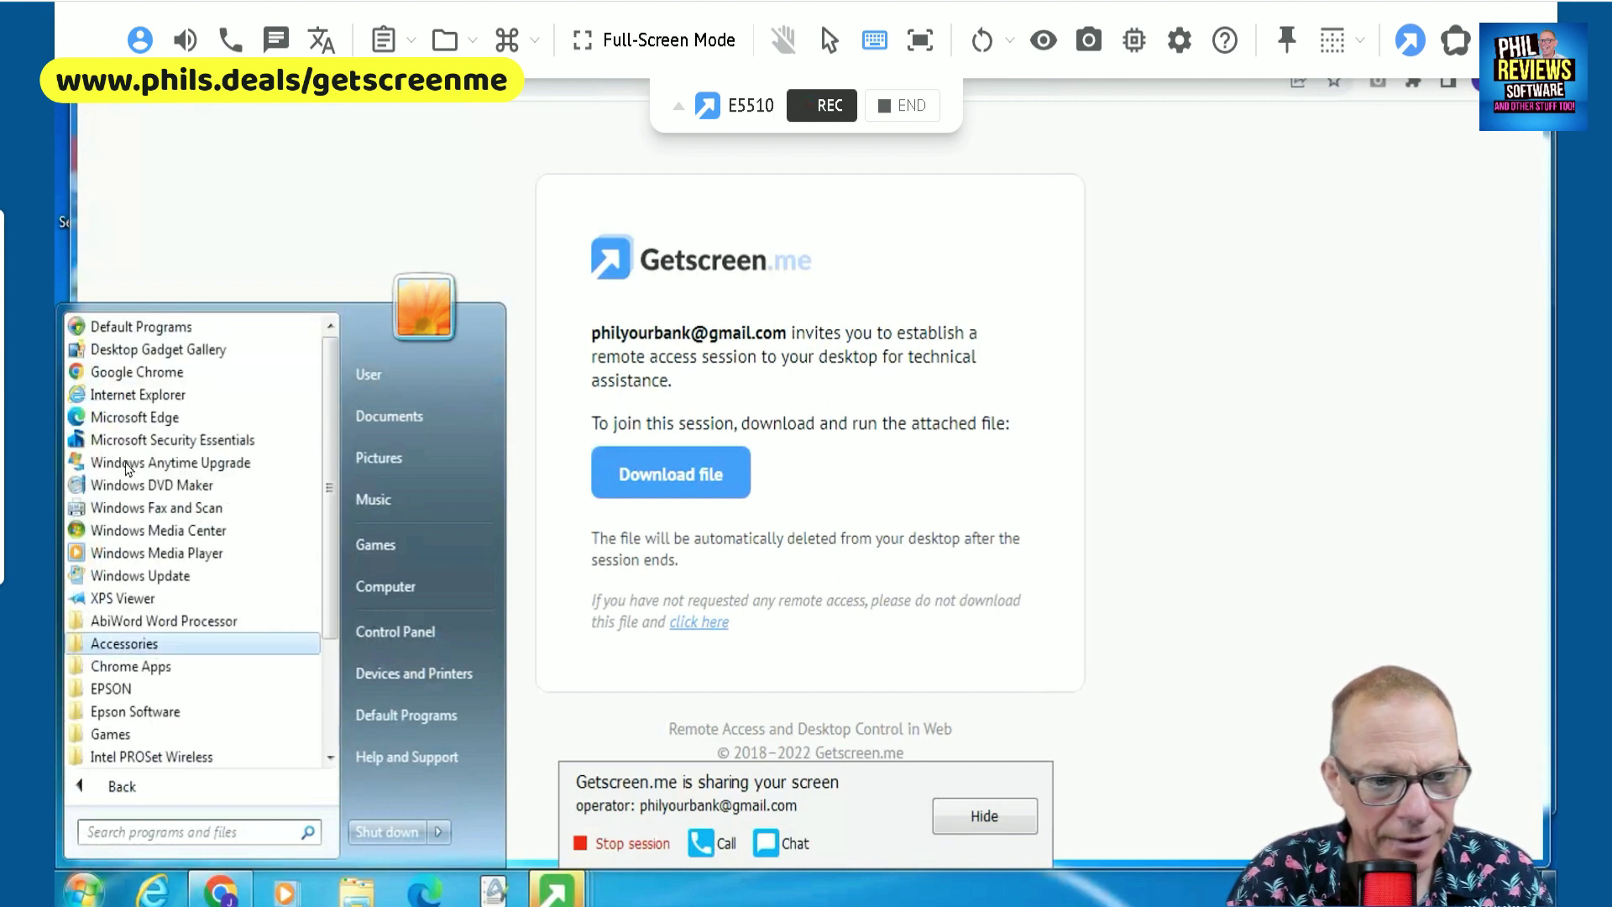
{"action": "left_click_drag", "start_coordinate": [324, 349], "coordinate": [328, 566]}
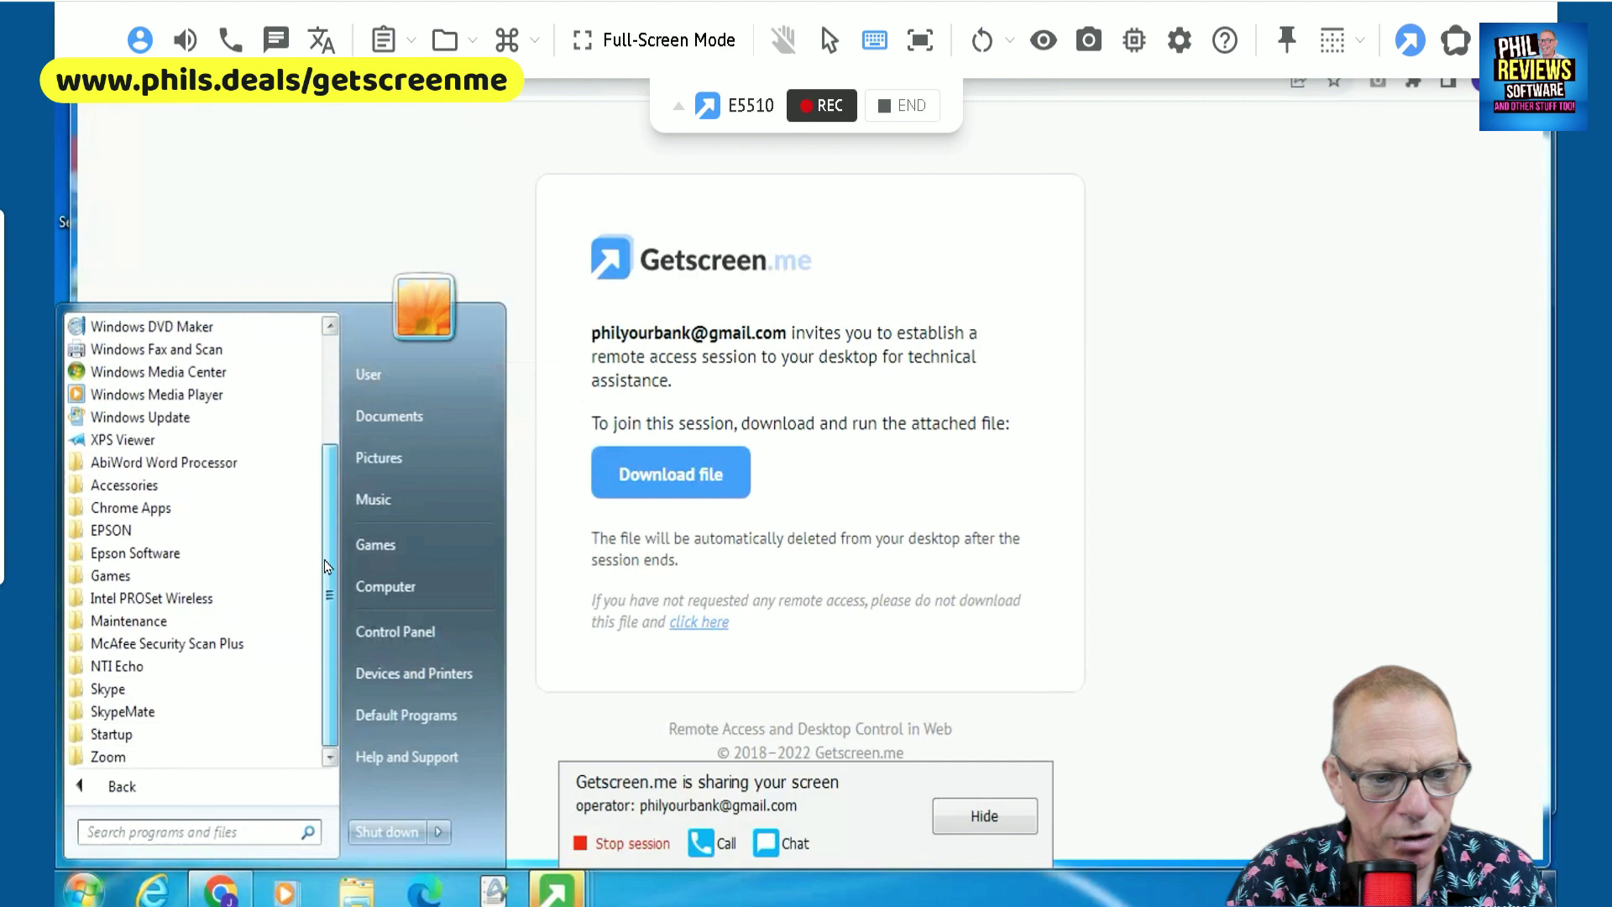
{"action": "left_click_drag", "start_coordinate": [333, 338], "coordinate": [302, 310]}
{"action": "left_click_drag", "start_coordinate": [314, 638], "coordinate": [323, 470]}
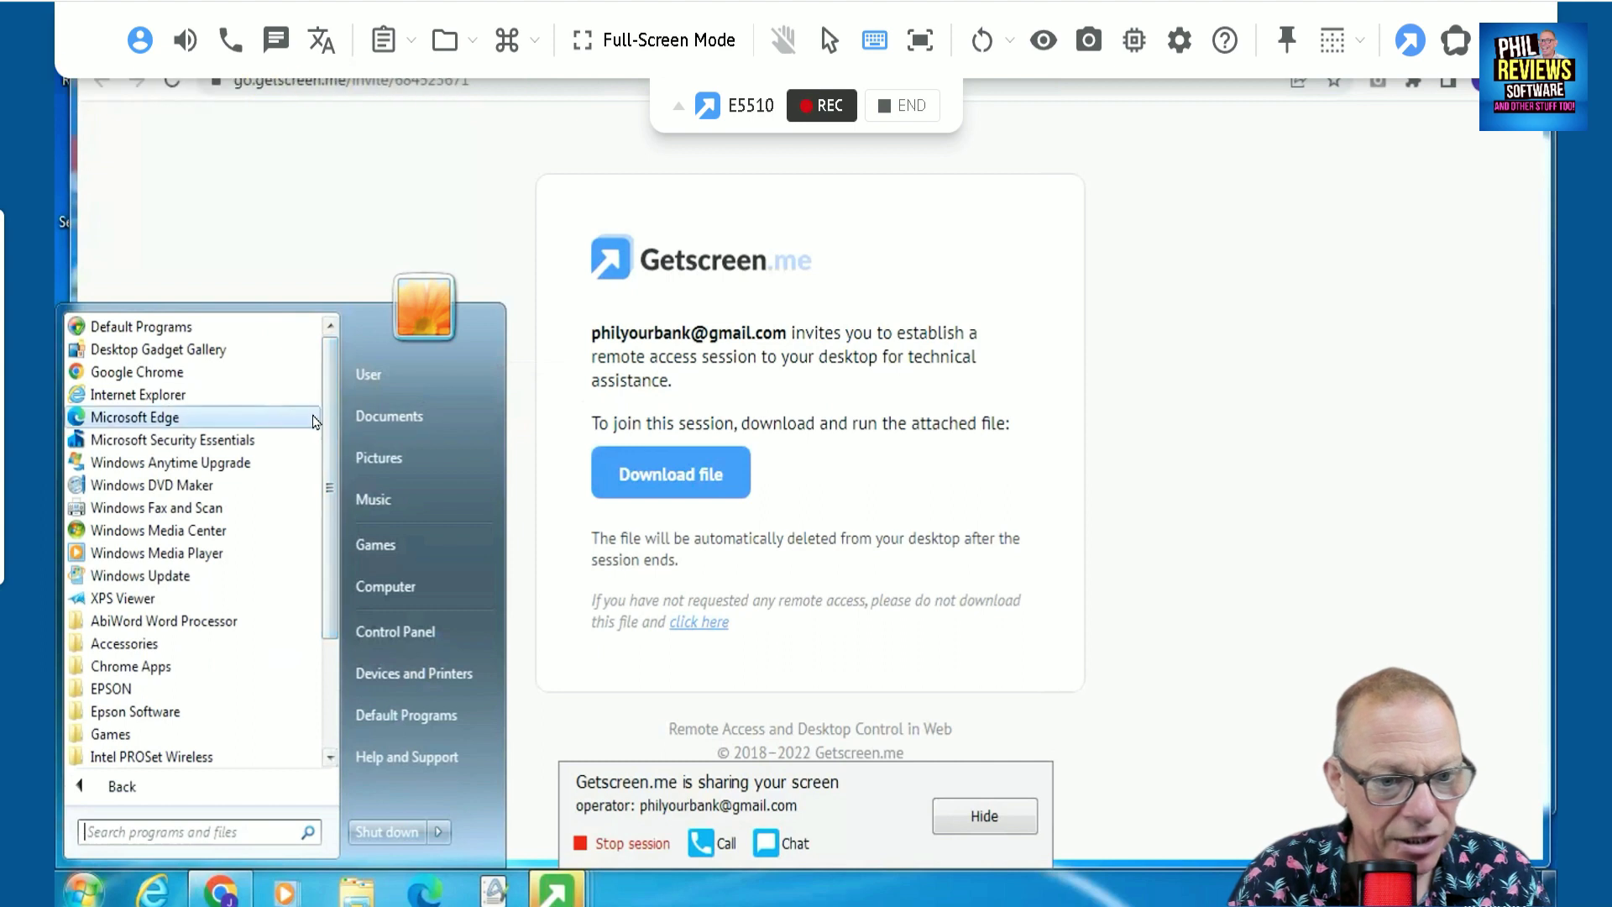
{"action": "left_click", "coordinate": [164, 375]}
Open Computer, browse the Local Disk (C:) folders, then close the Explorer window.
{"action": "key", "text": "super"}
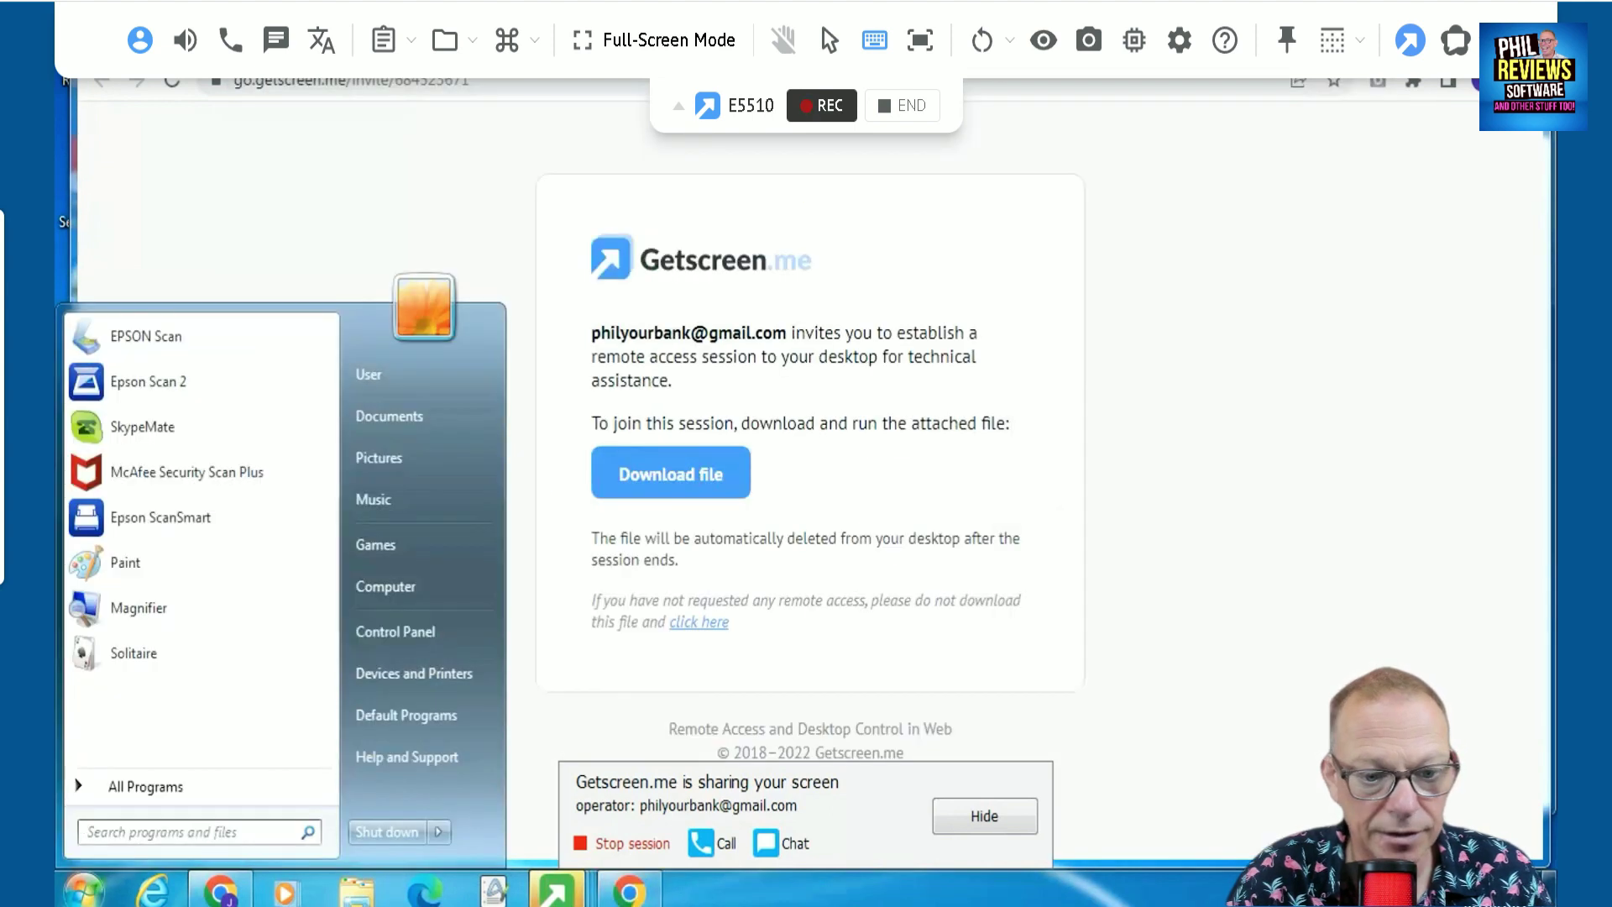
{"action": "left_click", "coordinate": [399, 586]}
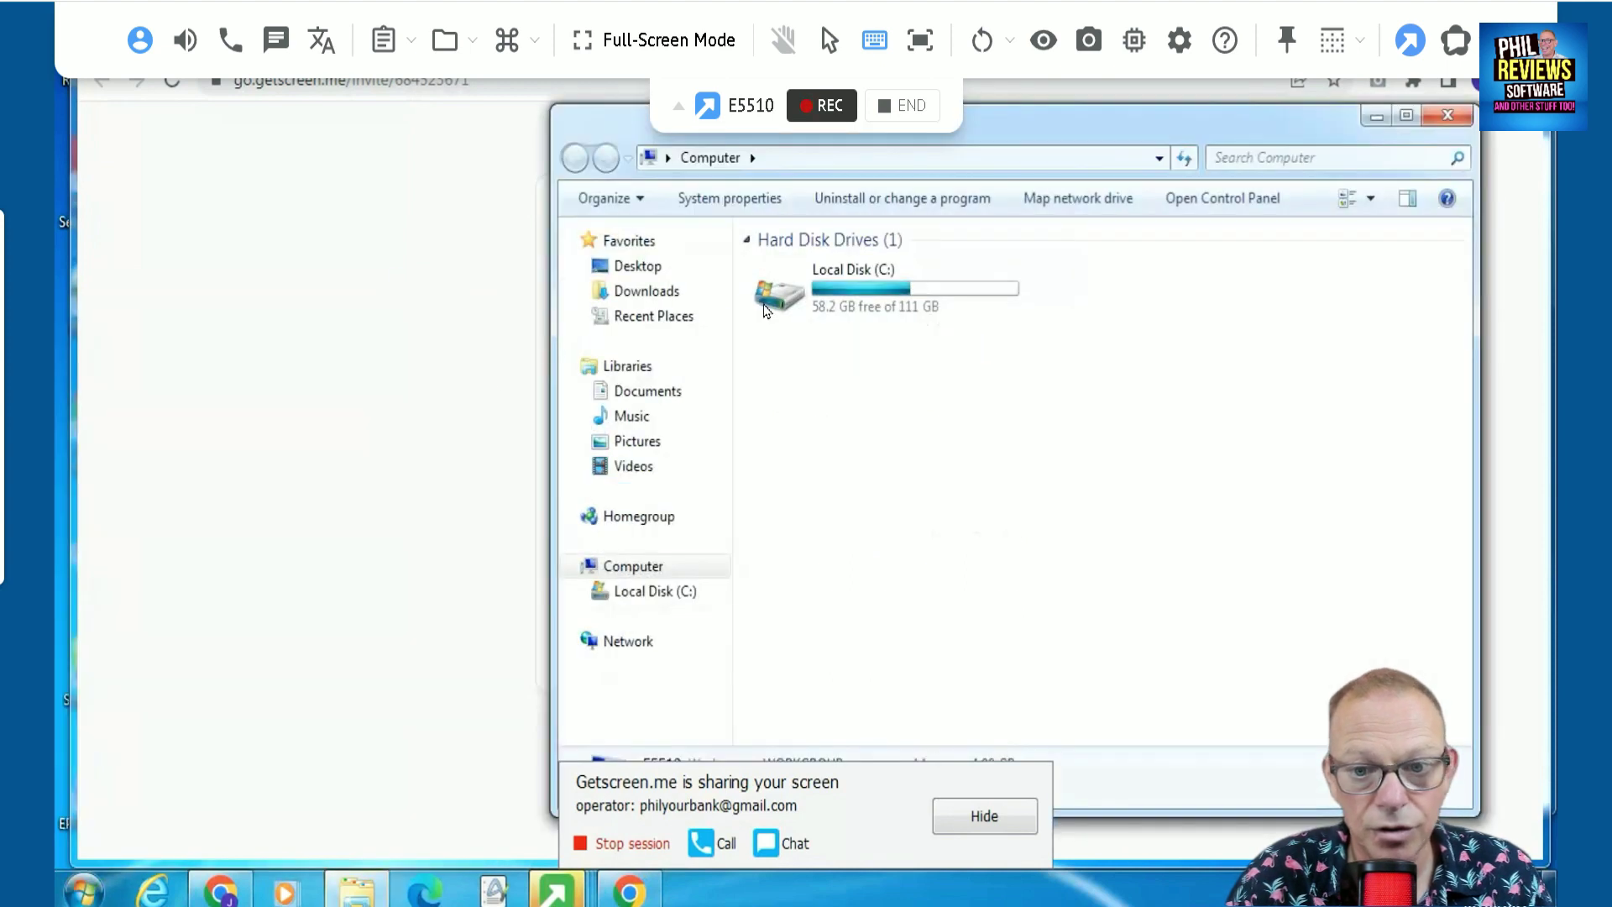
{"action": "double_click", "coordinate": [862, 294]}
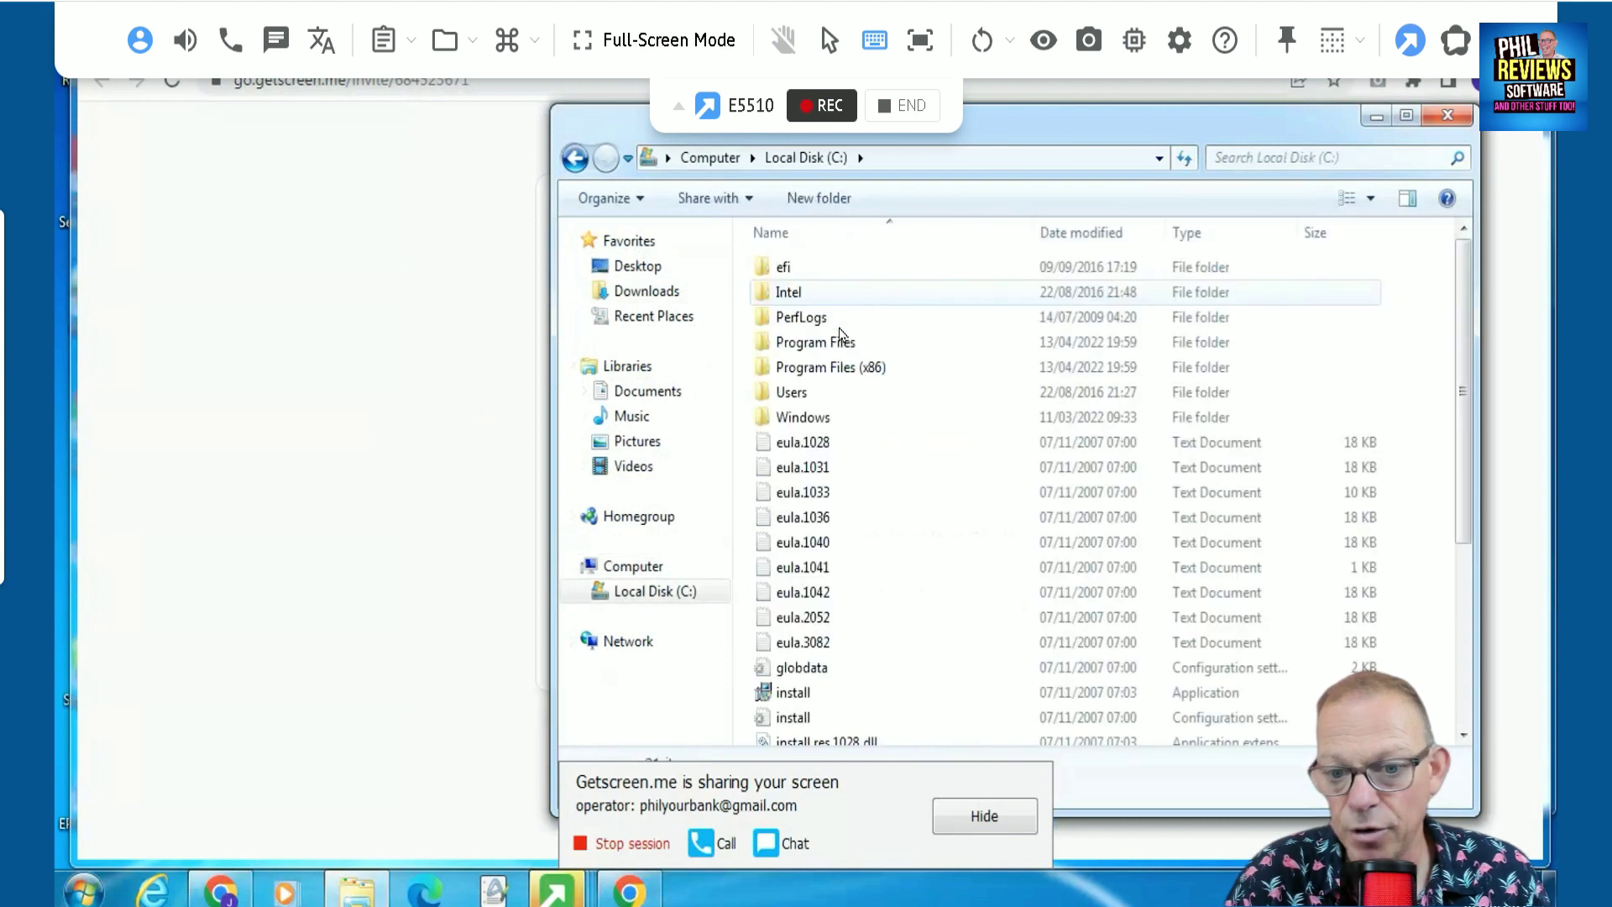
{"action": "left_click", "coordinate": [1448, 116]}
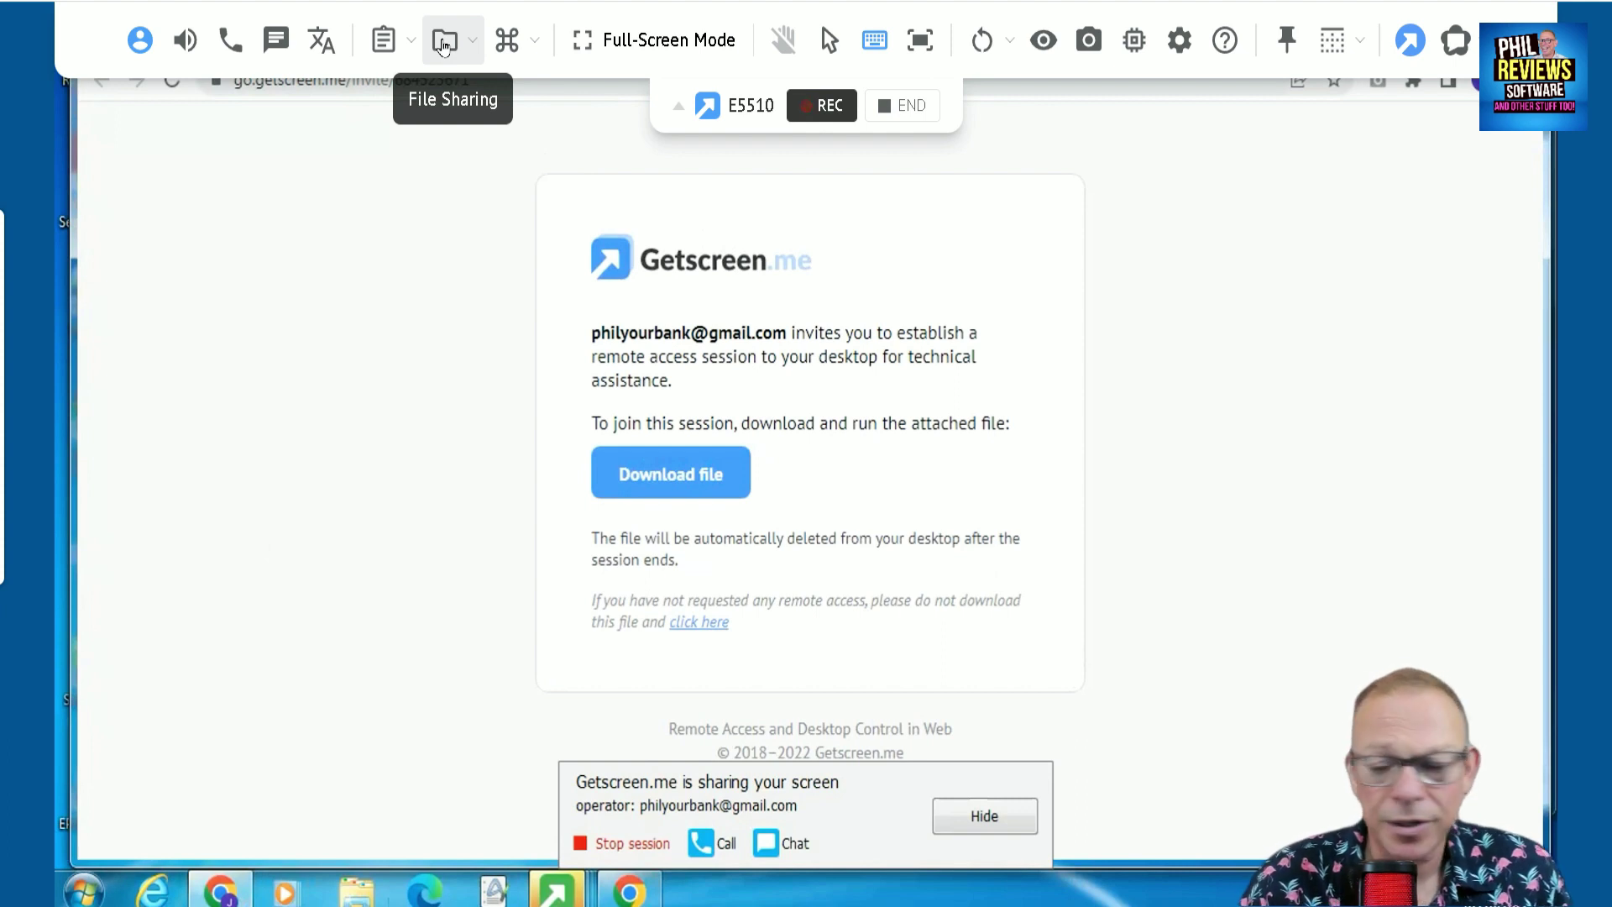
Run the Start and Control Panel quick actions on the remote PC, closing Control Panel afterwards.
{"action": "left_click", "coordinate": [524, 43]}
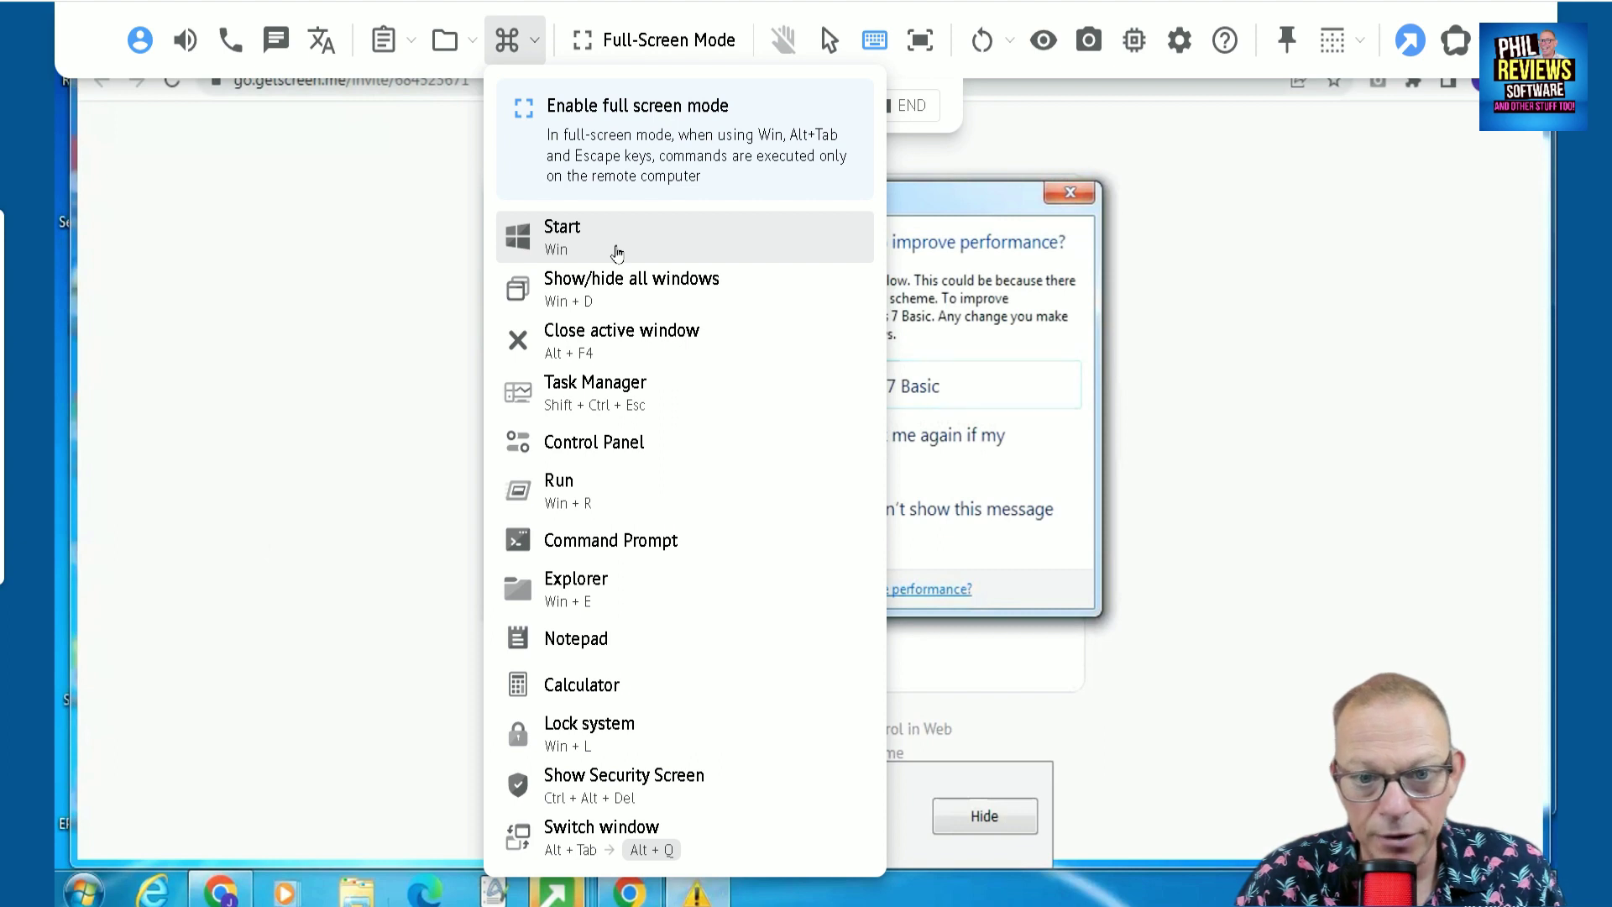
{"action": "left_click", "coordinate": [617, 251]}
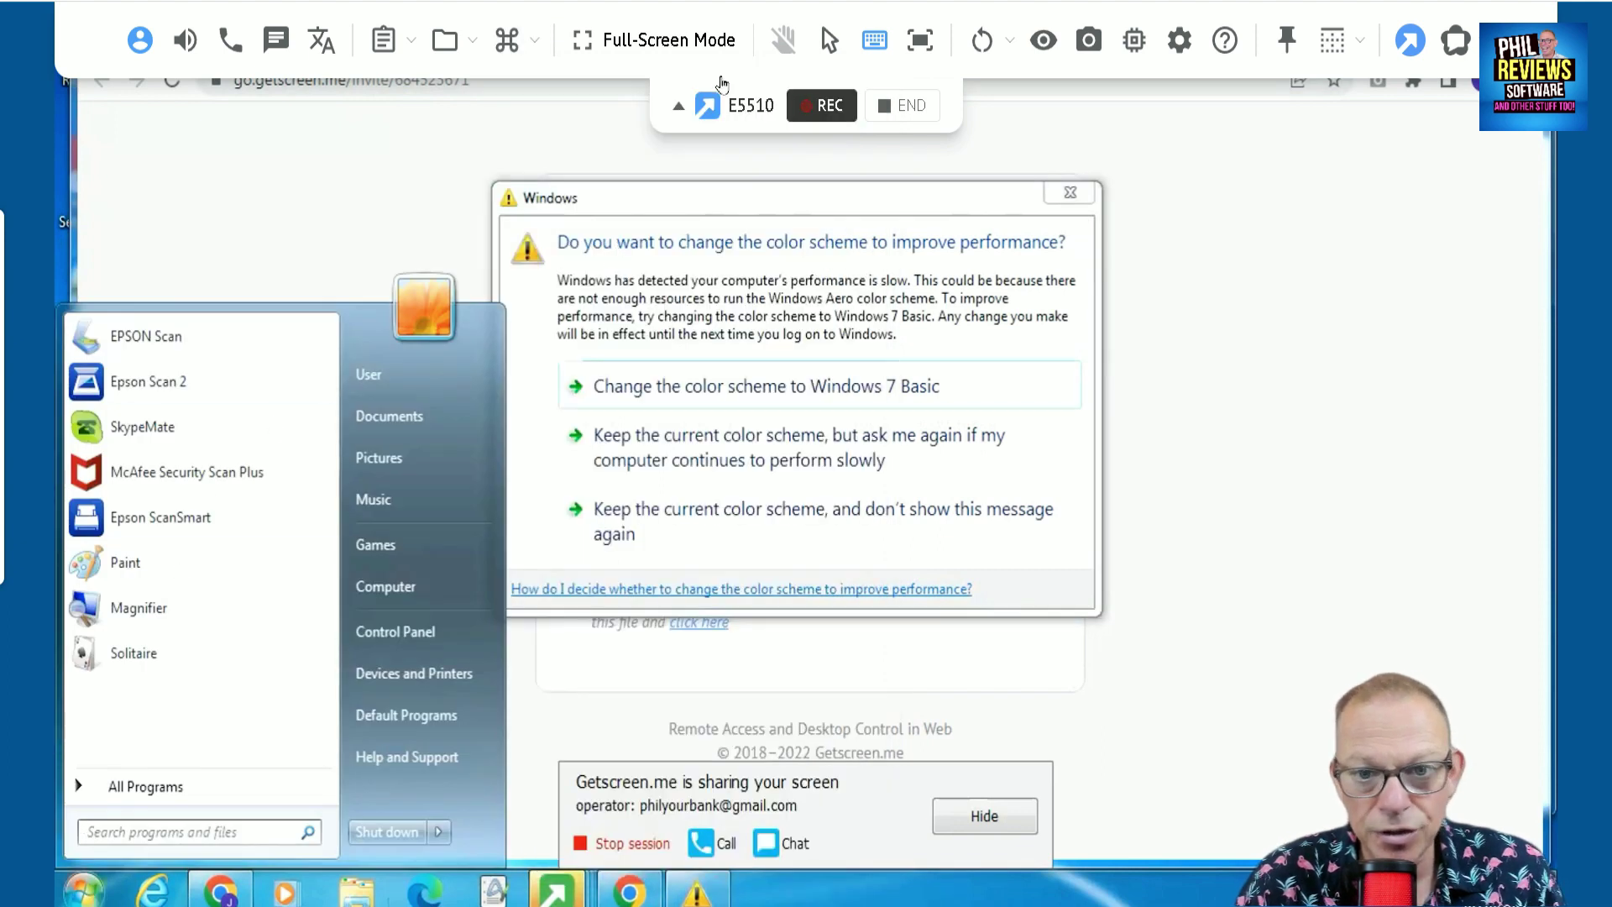
{"action": "left_click", "coordinate": [508, 40]}
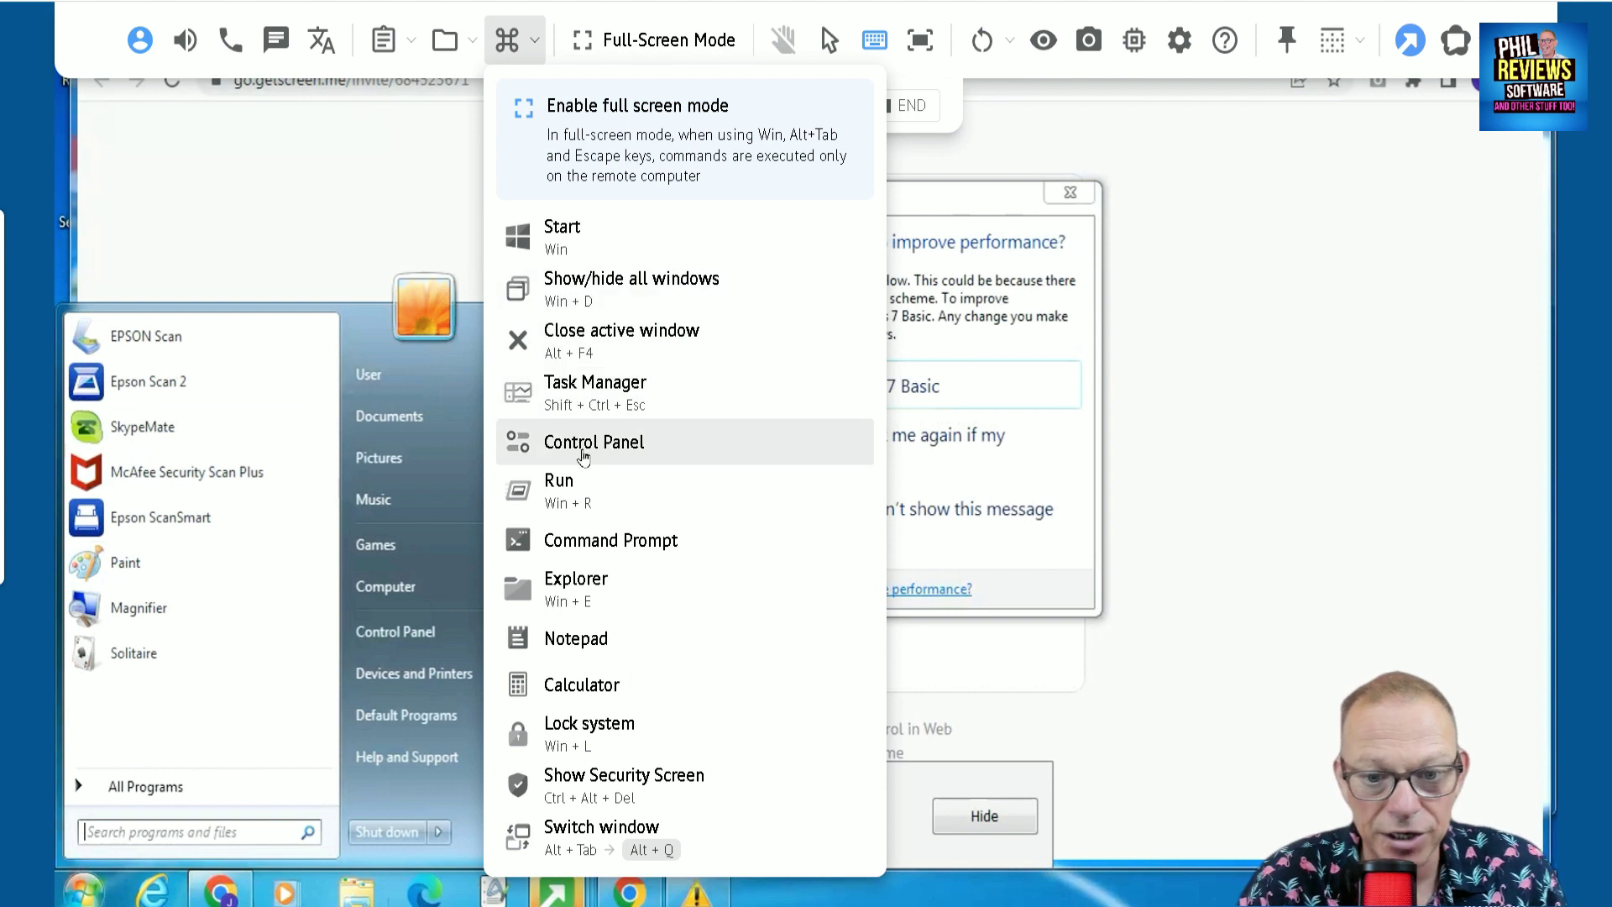
{"action": "left_click", "coordinate": [611, 454]}
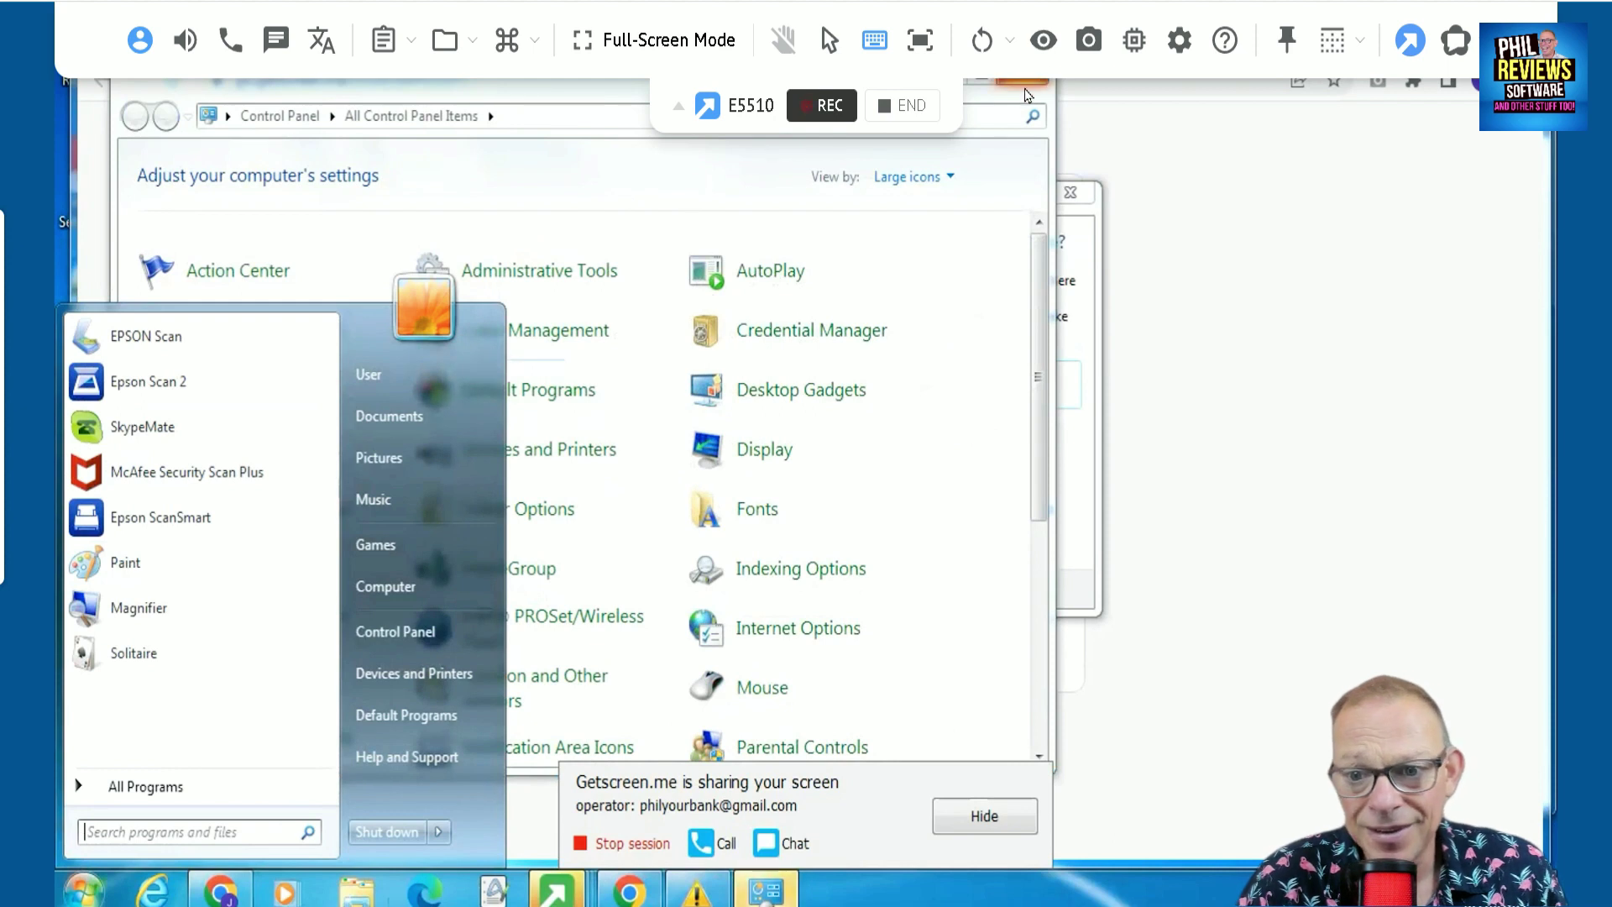
{"action": "left_click", "coordinate": [1025, 87]}
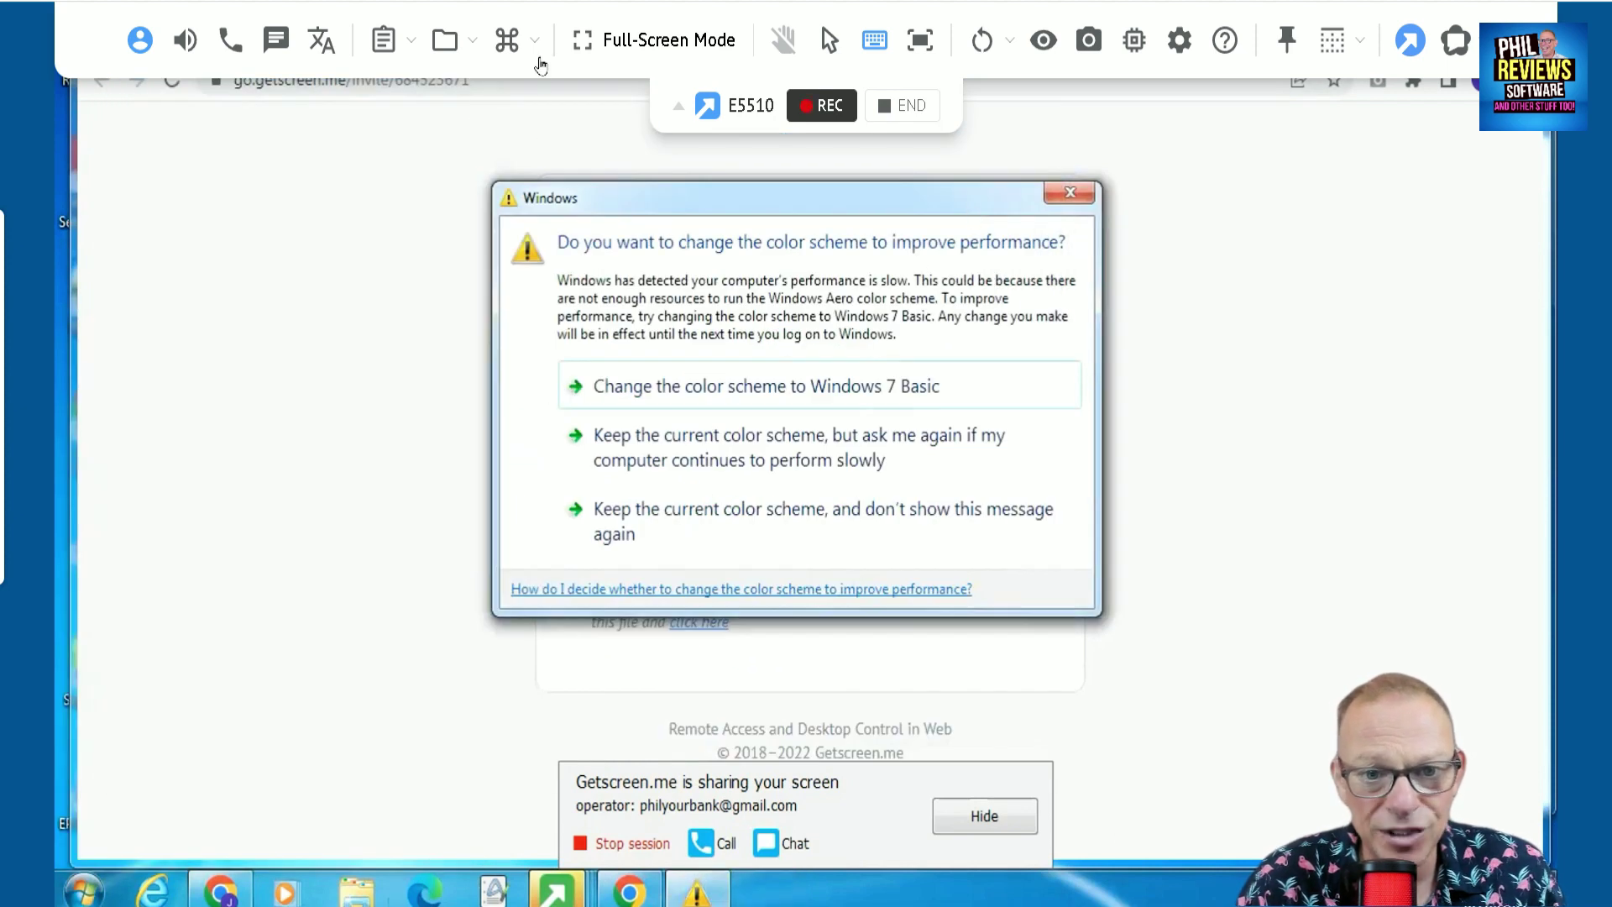
{"action": "left_click", "coordinate": [538, 61]}
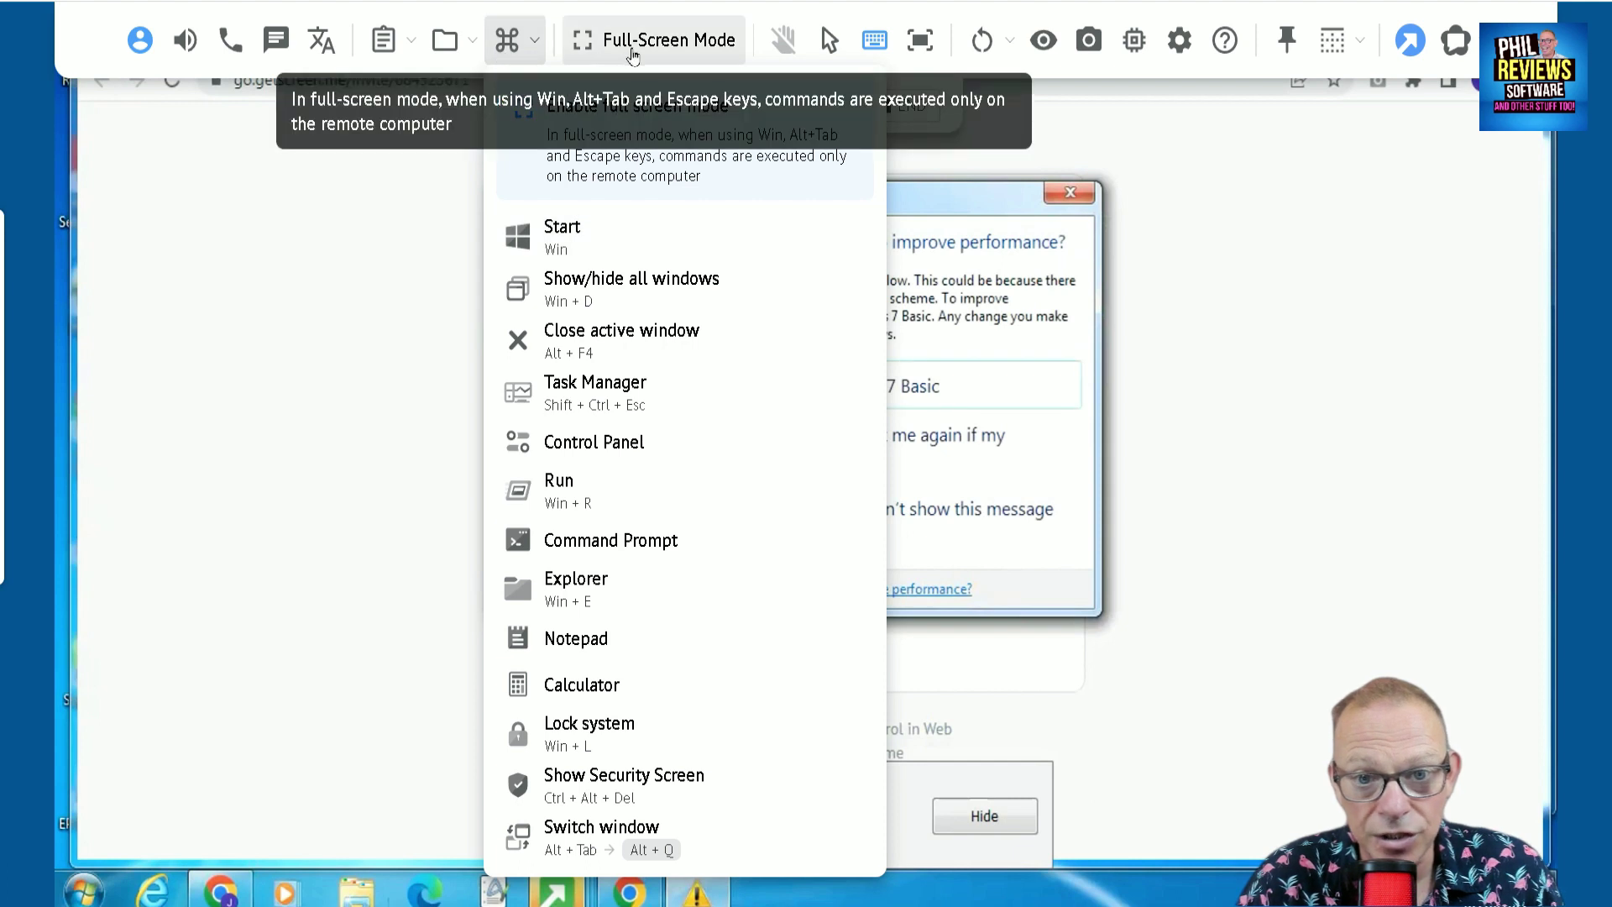
Toggle full-screen view, enable remote mouse control, and dismiss the Windows colour-scheme prompt.
{"action": "left_click", "coordinate": [644, 55]}
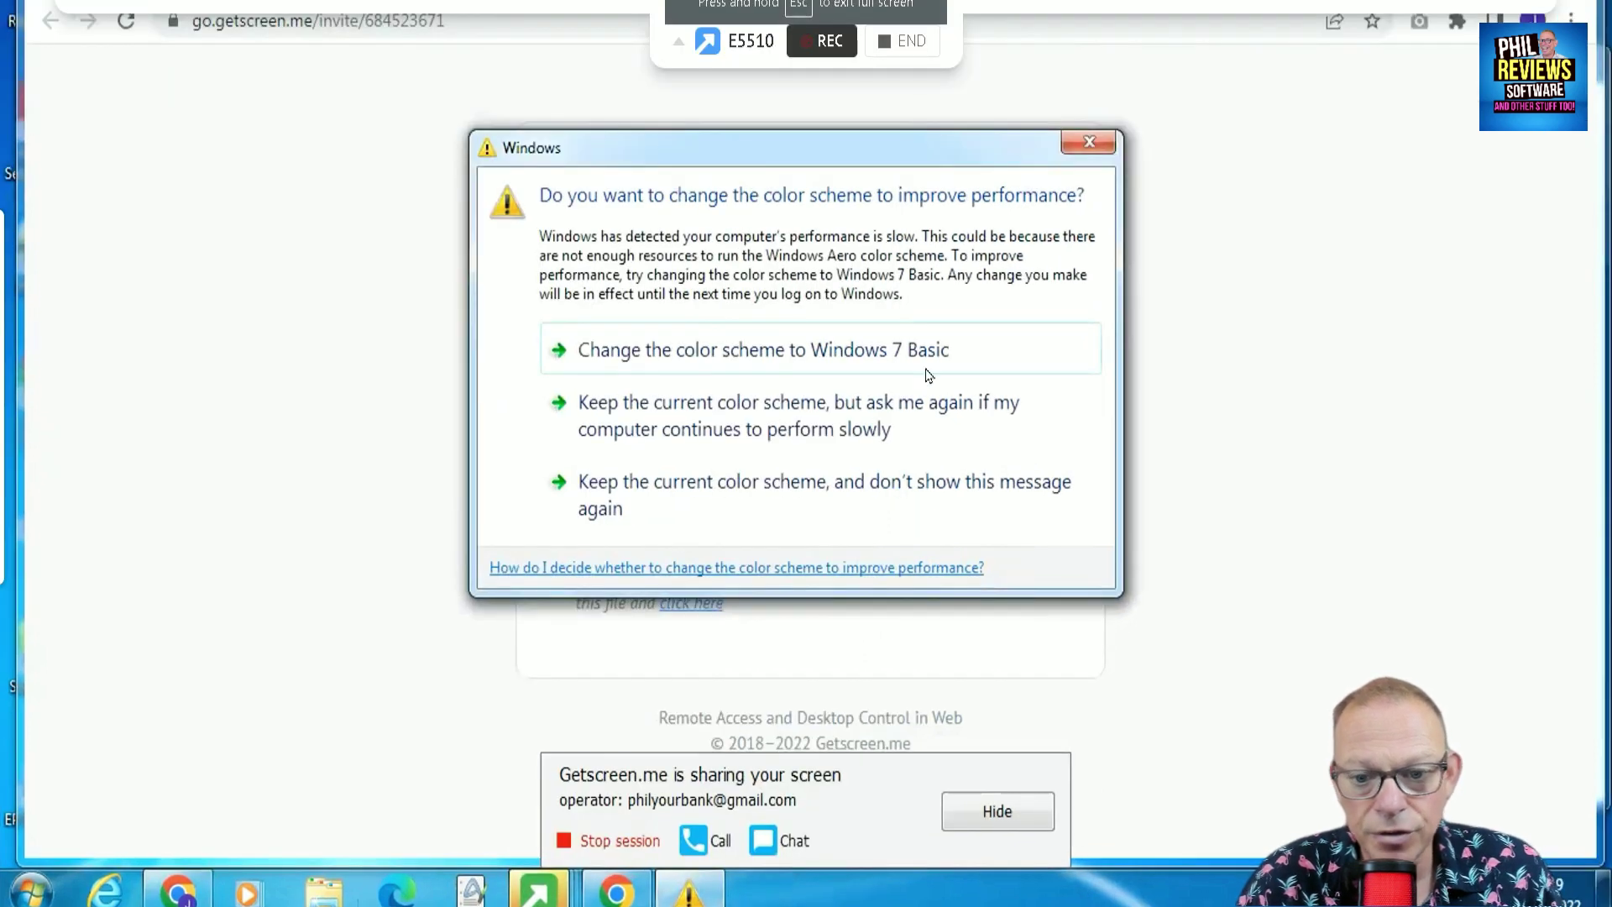
{"action": "key", "text": "Escape"}
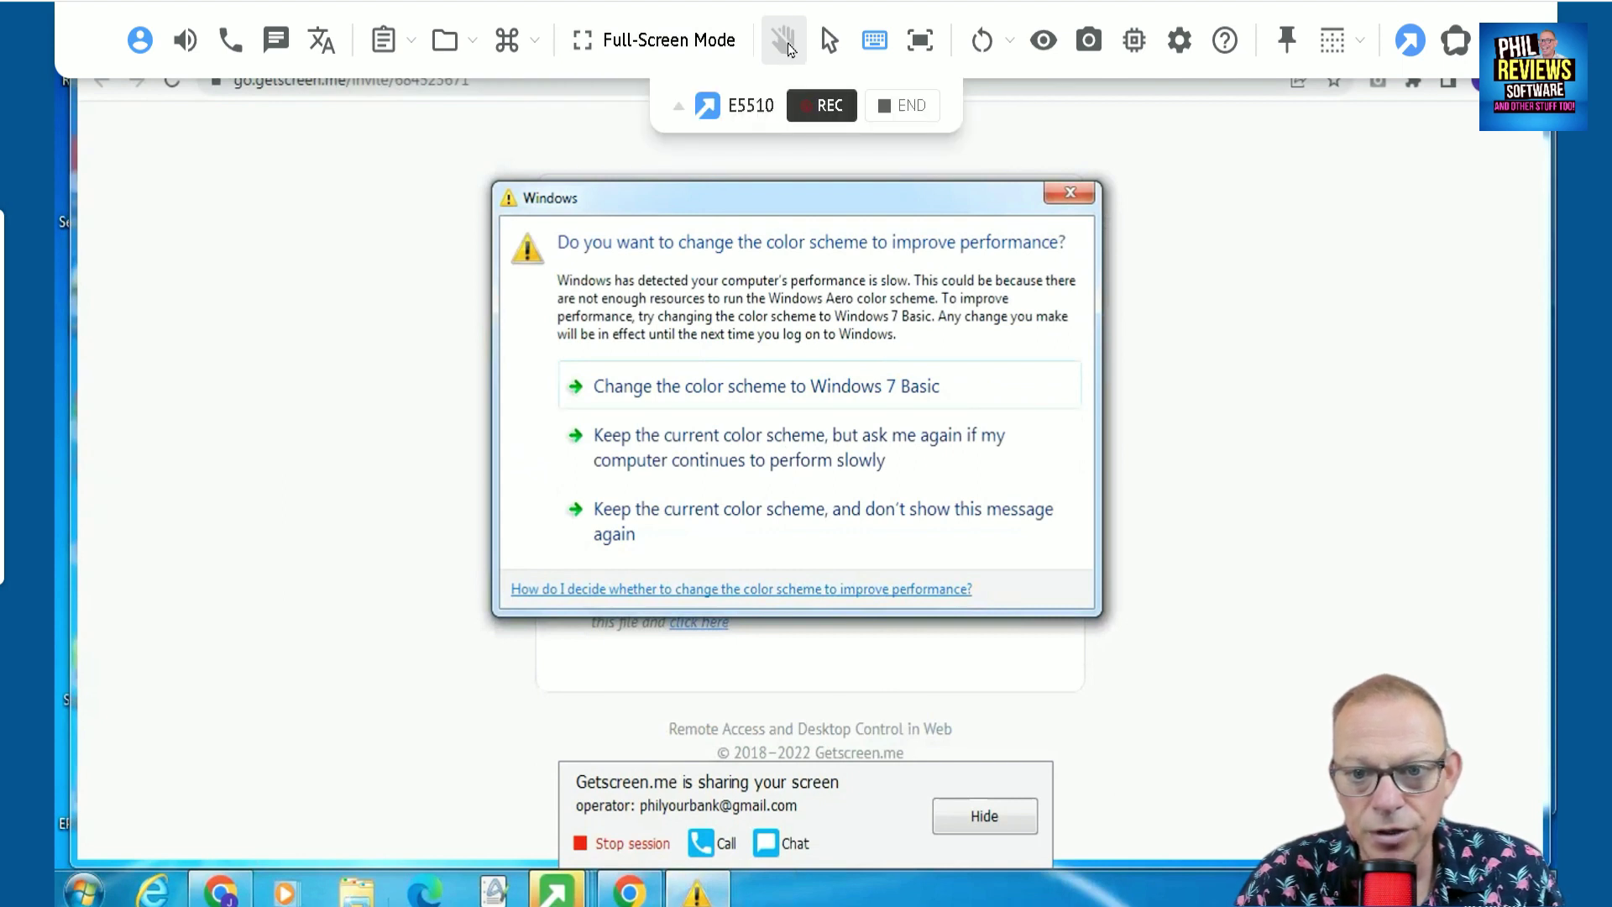
{"action": "left_click", "coordinate": [831, 42]}
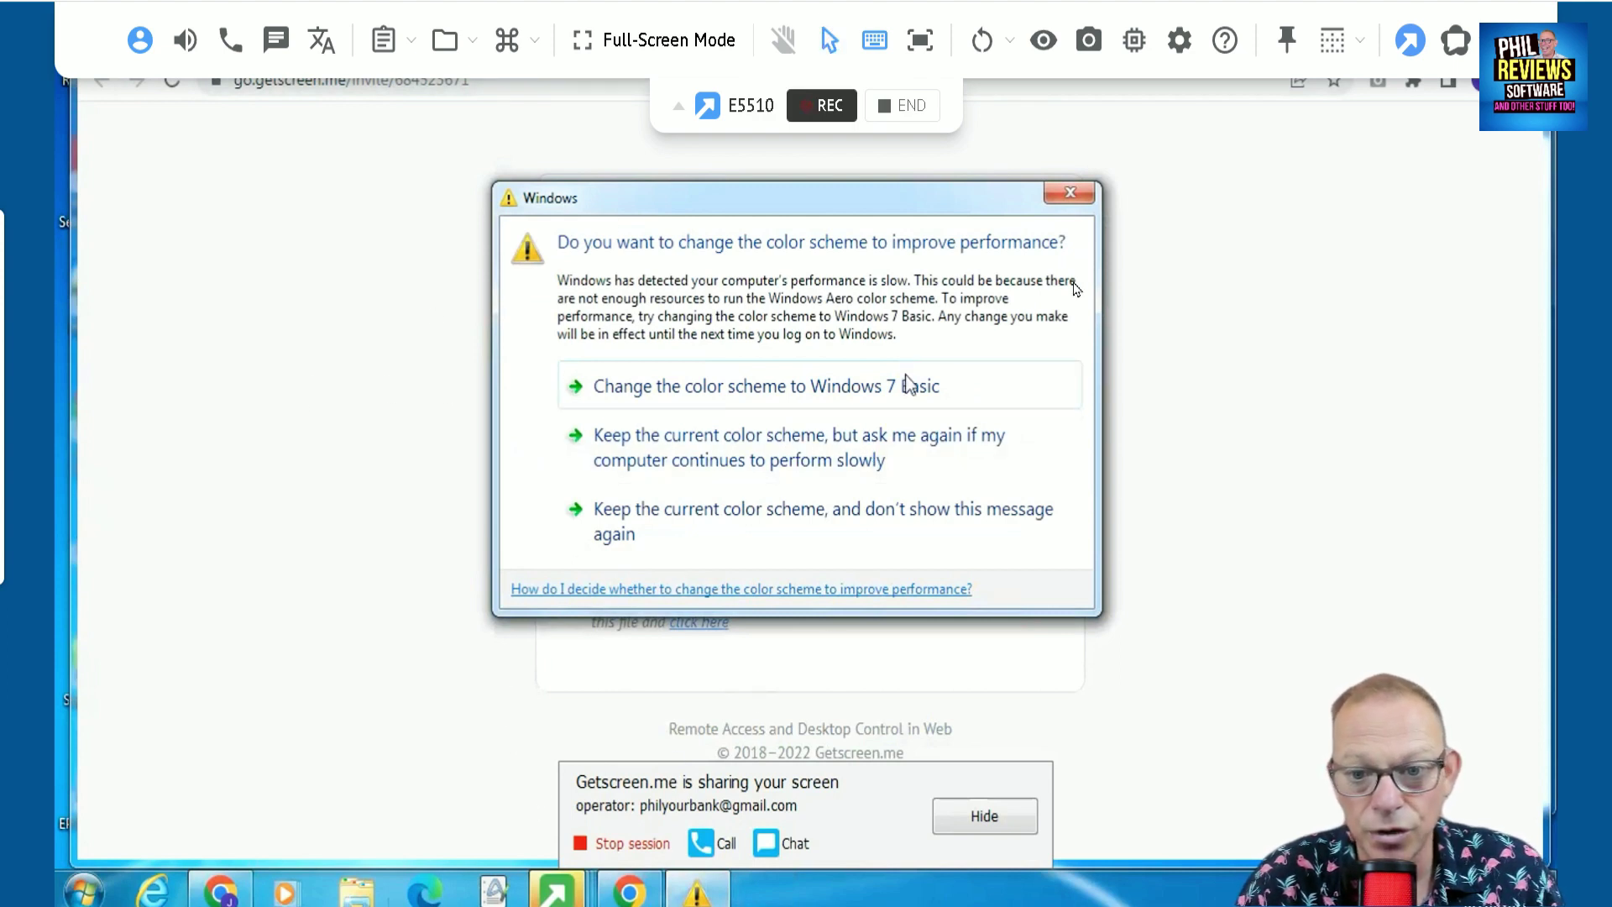
{"action": "left_click", "coordinate": [1070, 196]}
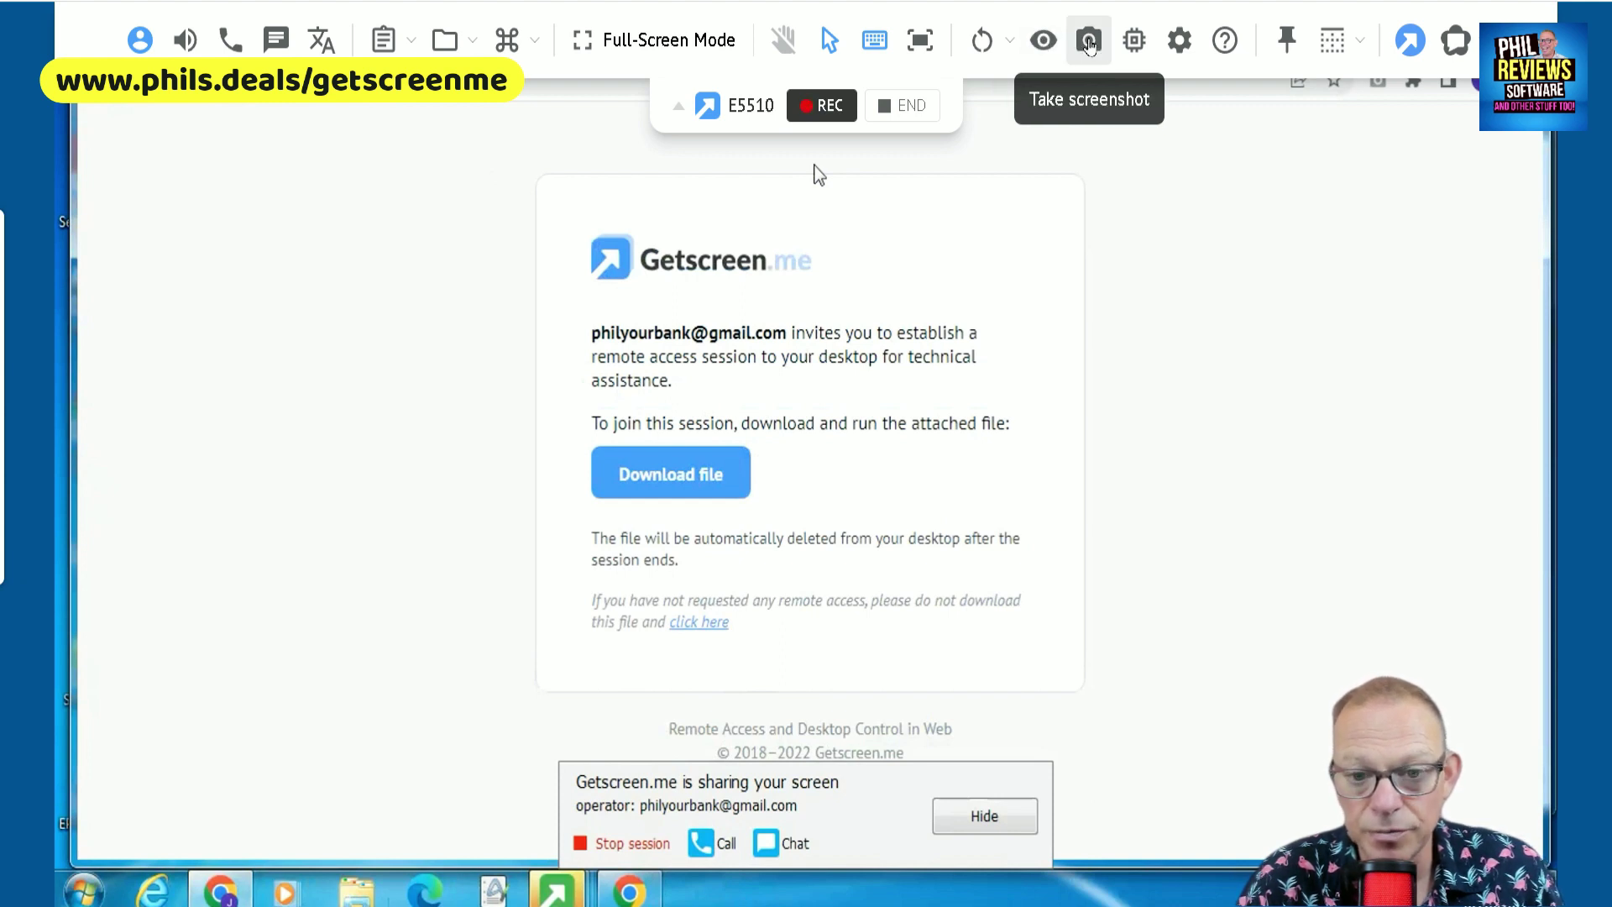
{"action": "left_click", "coordinate": [1089, 43]}
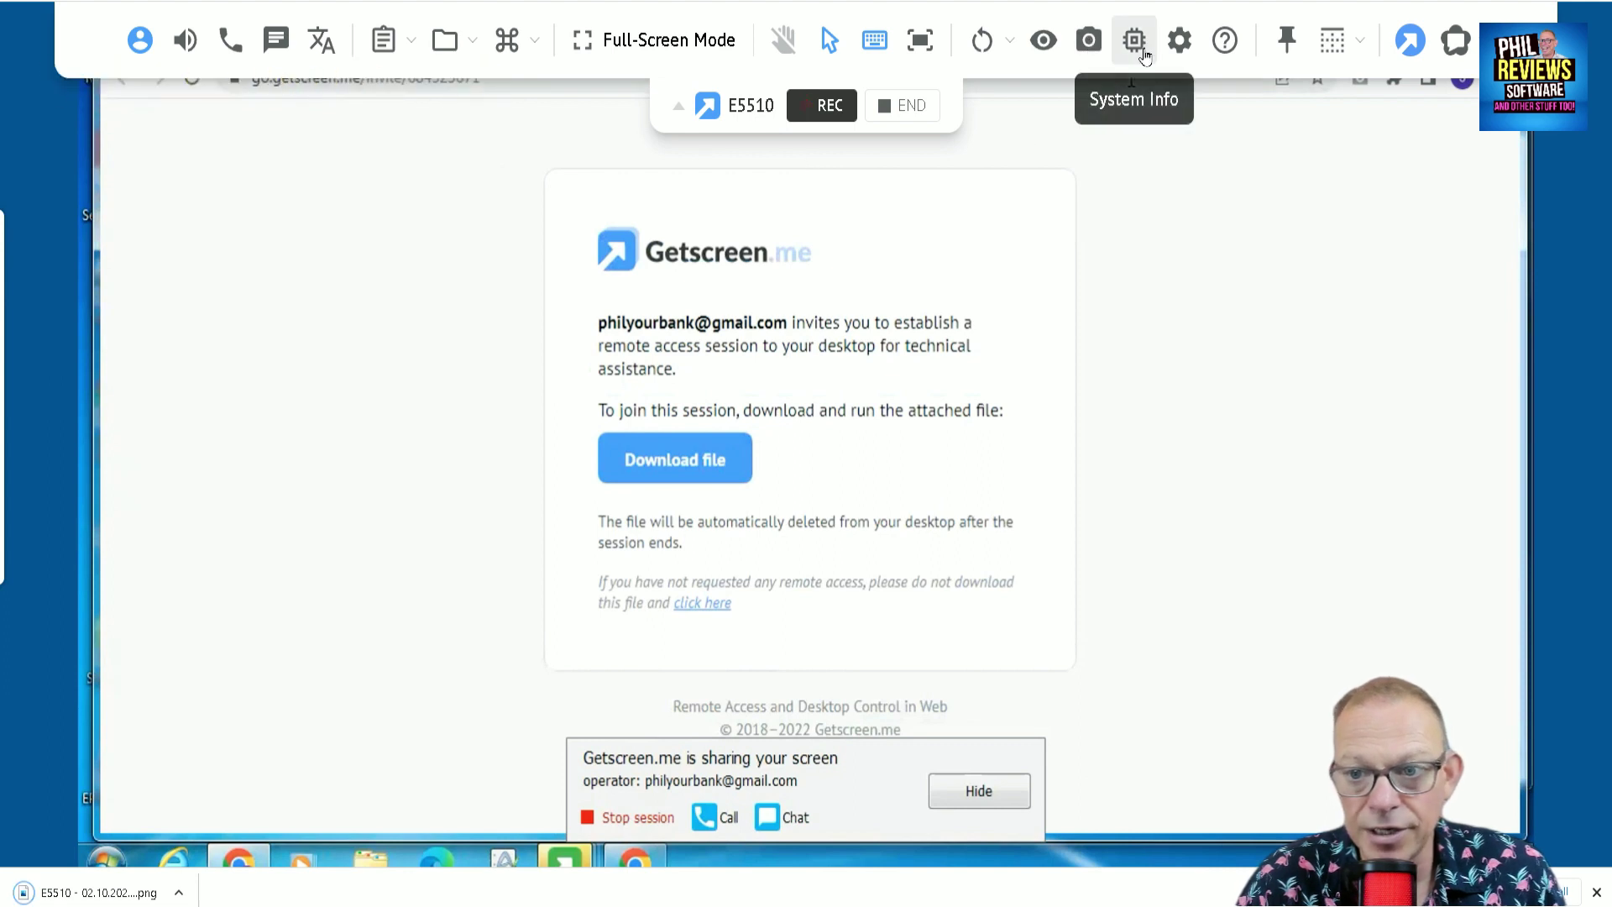
{"action": "left_click", "coordinate": [1143, 52]}
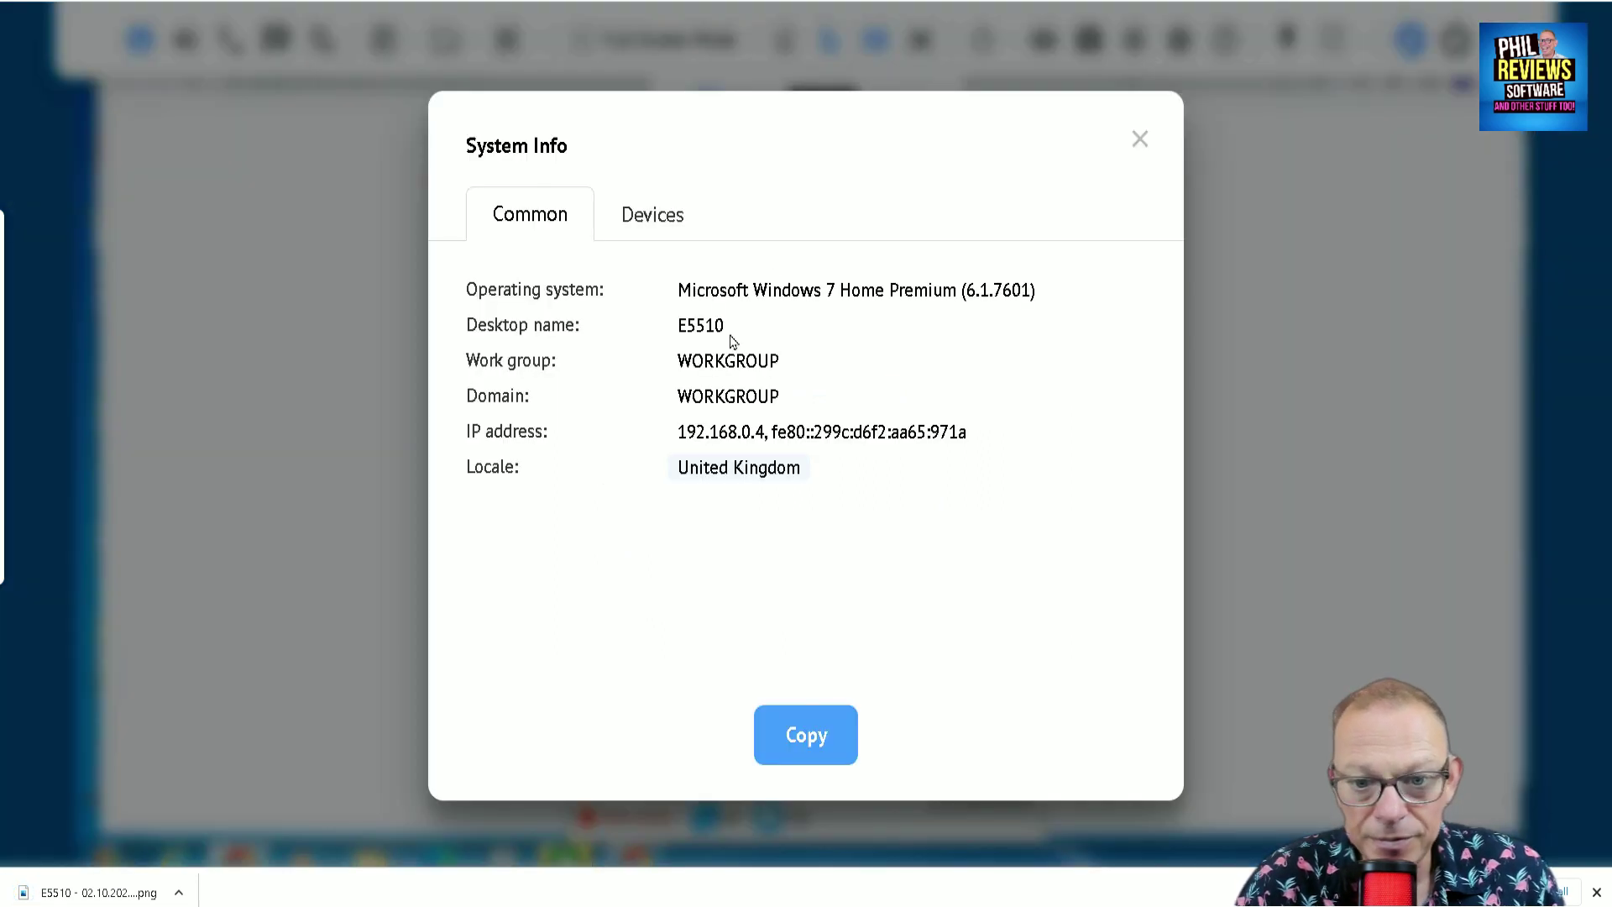
{"action": "left_click", "coordinate": [641, 218]}
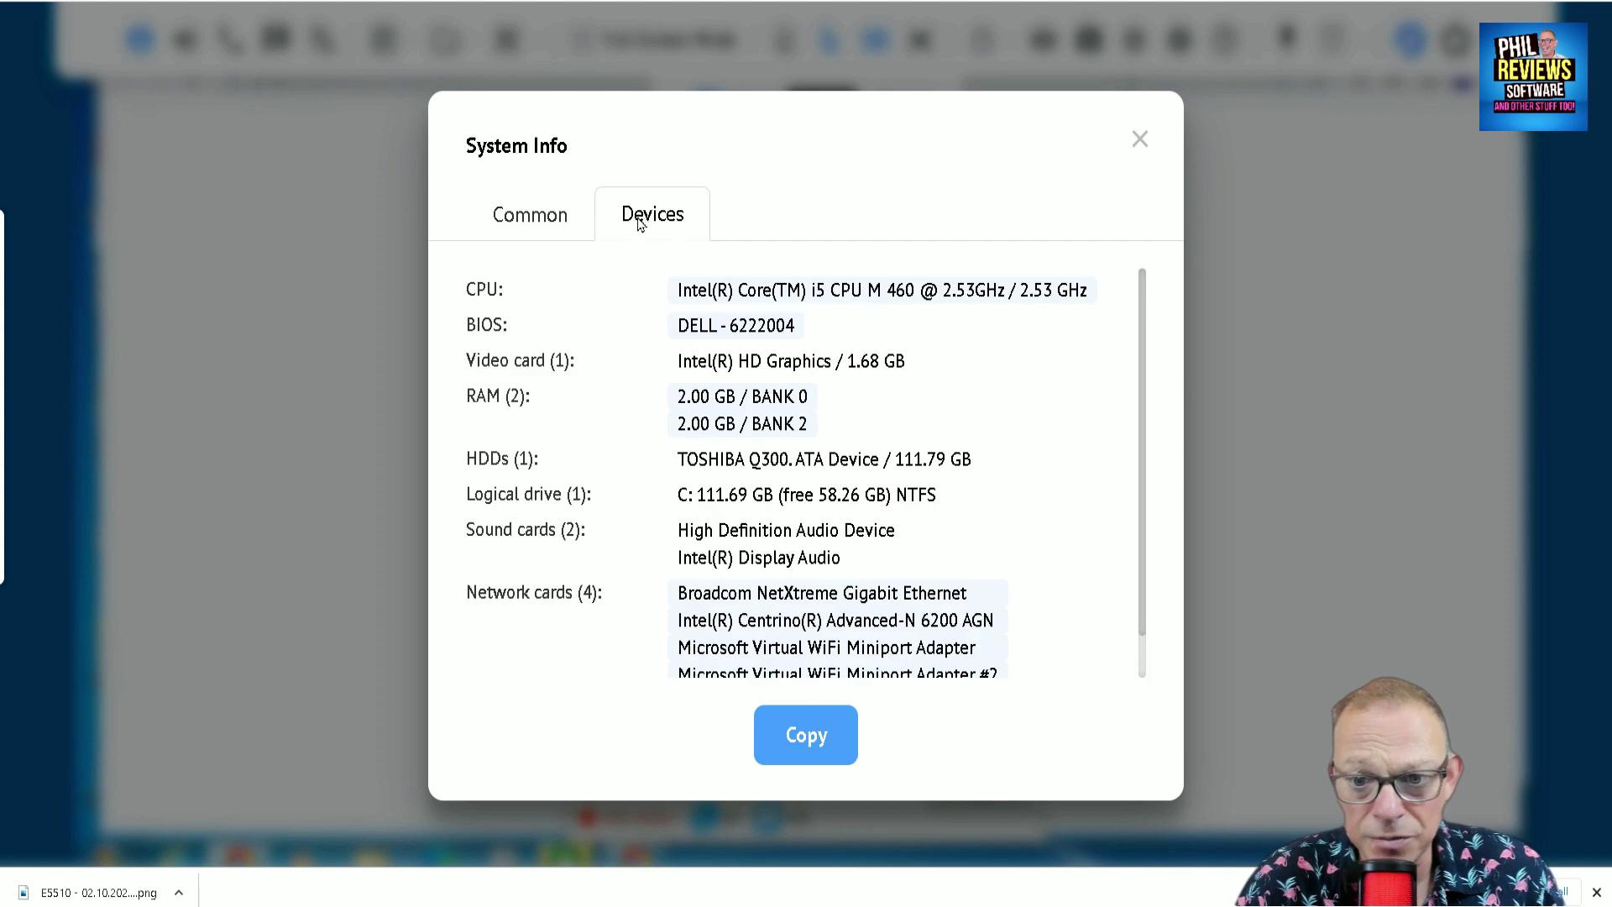
{"action": "left_click", "coordinate": [1139, 139]}
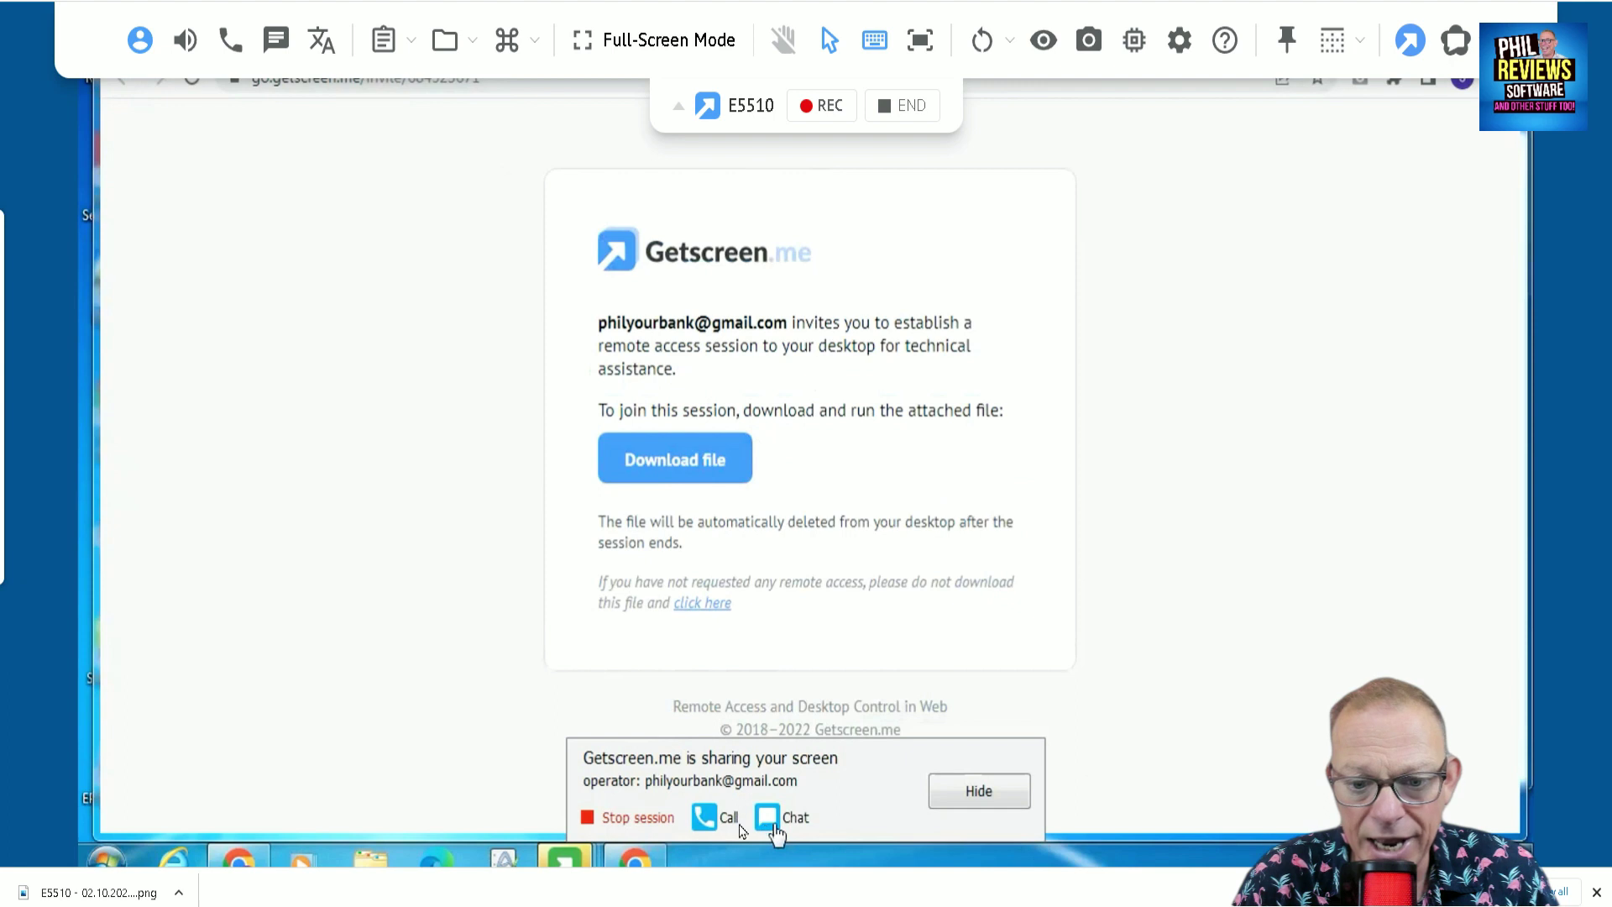
Stop the E5510 session, confirming Stop after backing out of the first Stop and End prompts.
{"action": "left_click", "coordinate": [1068, 194]}
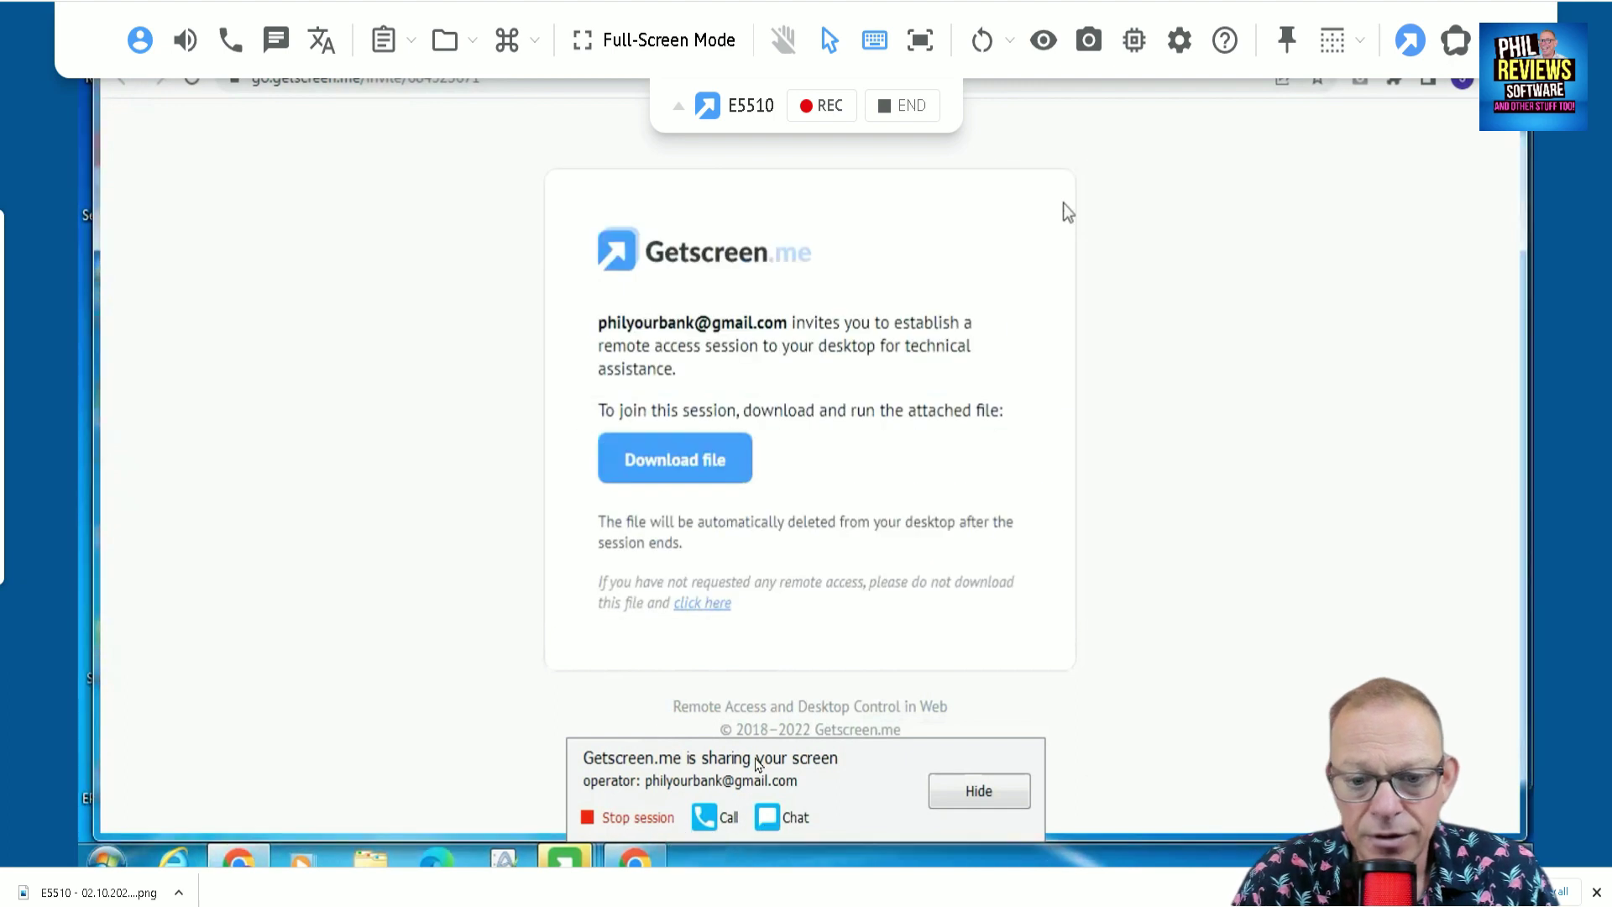
{"action": "left_click", "coordinate": [635, 821]}
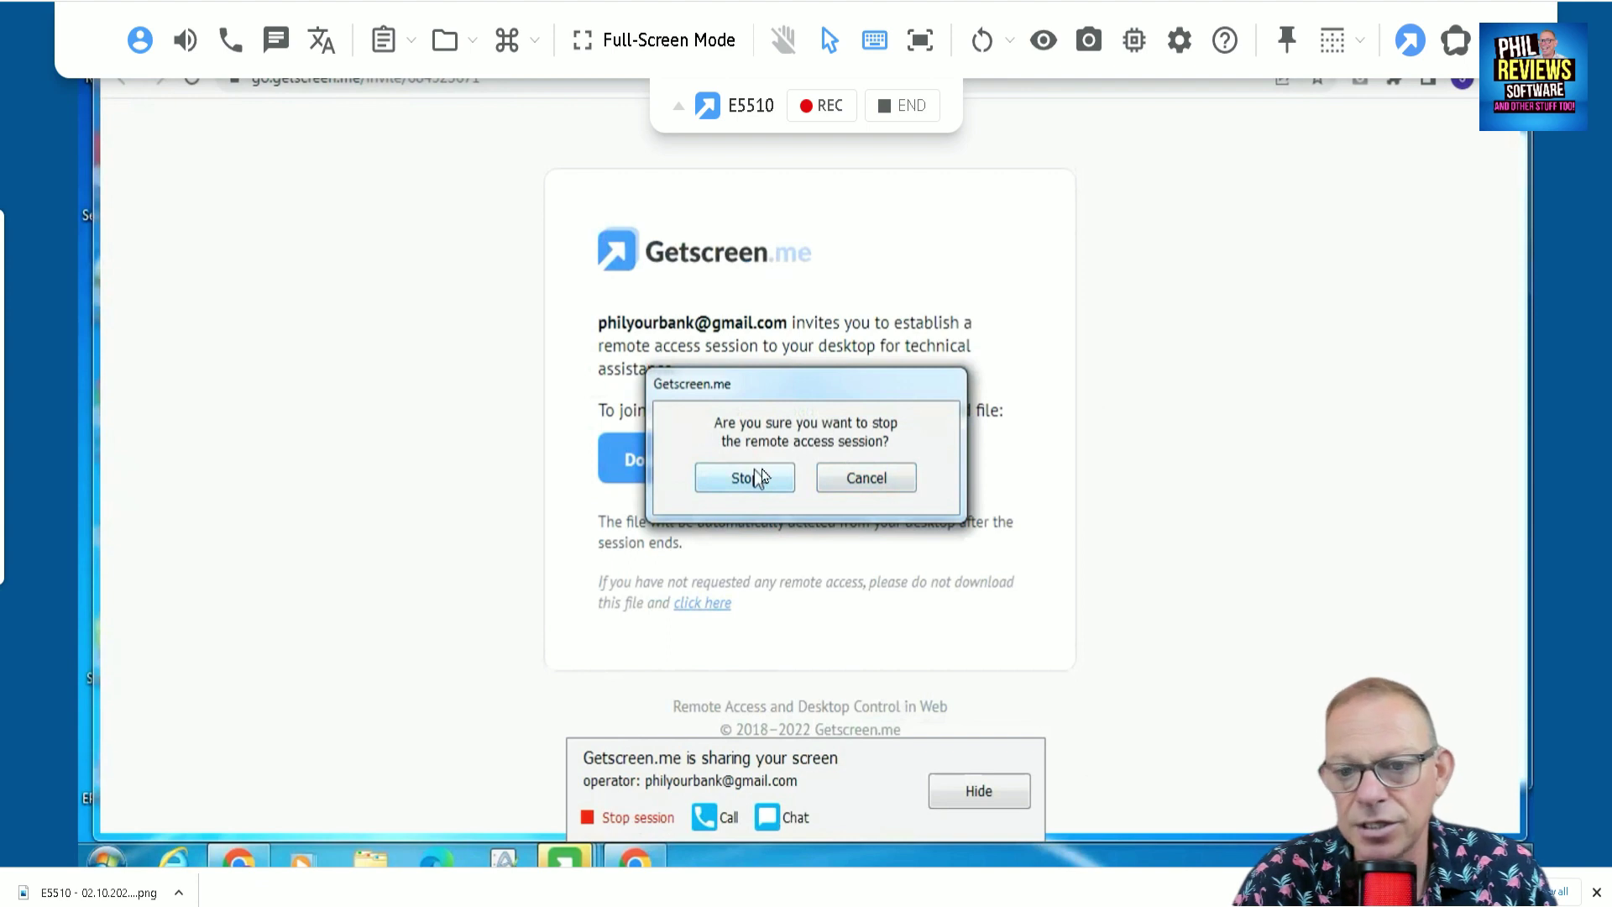
{"action": "left_click", "coordinate": [877, 475]}
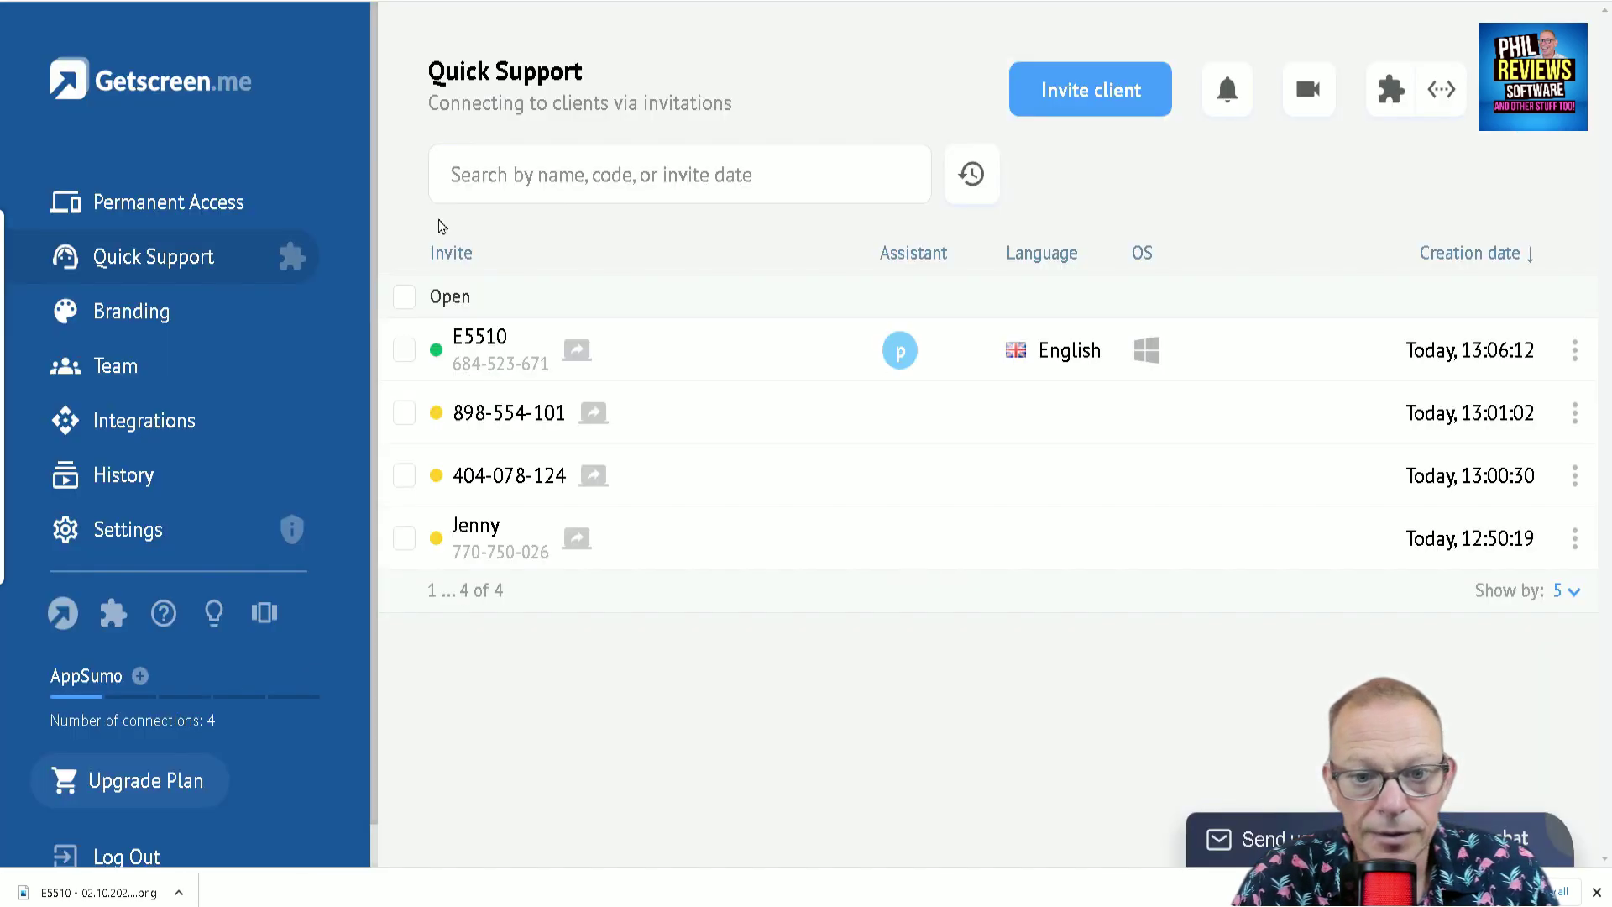
{"action": "left_click", "coordinate": [1563, 356]}
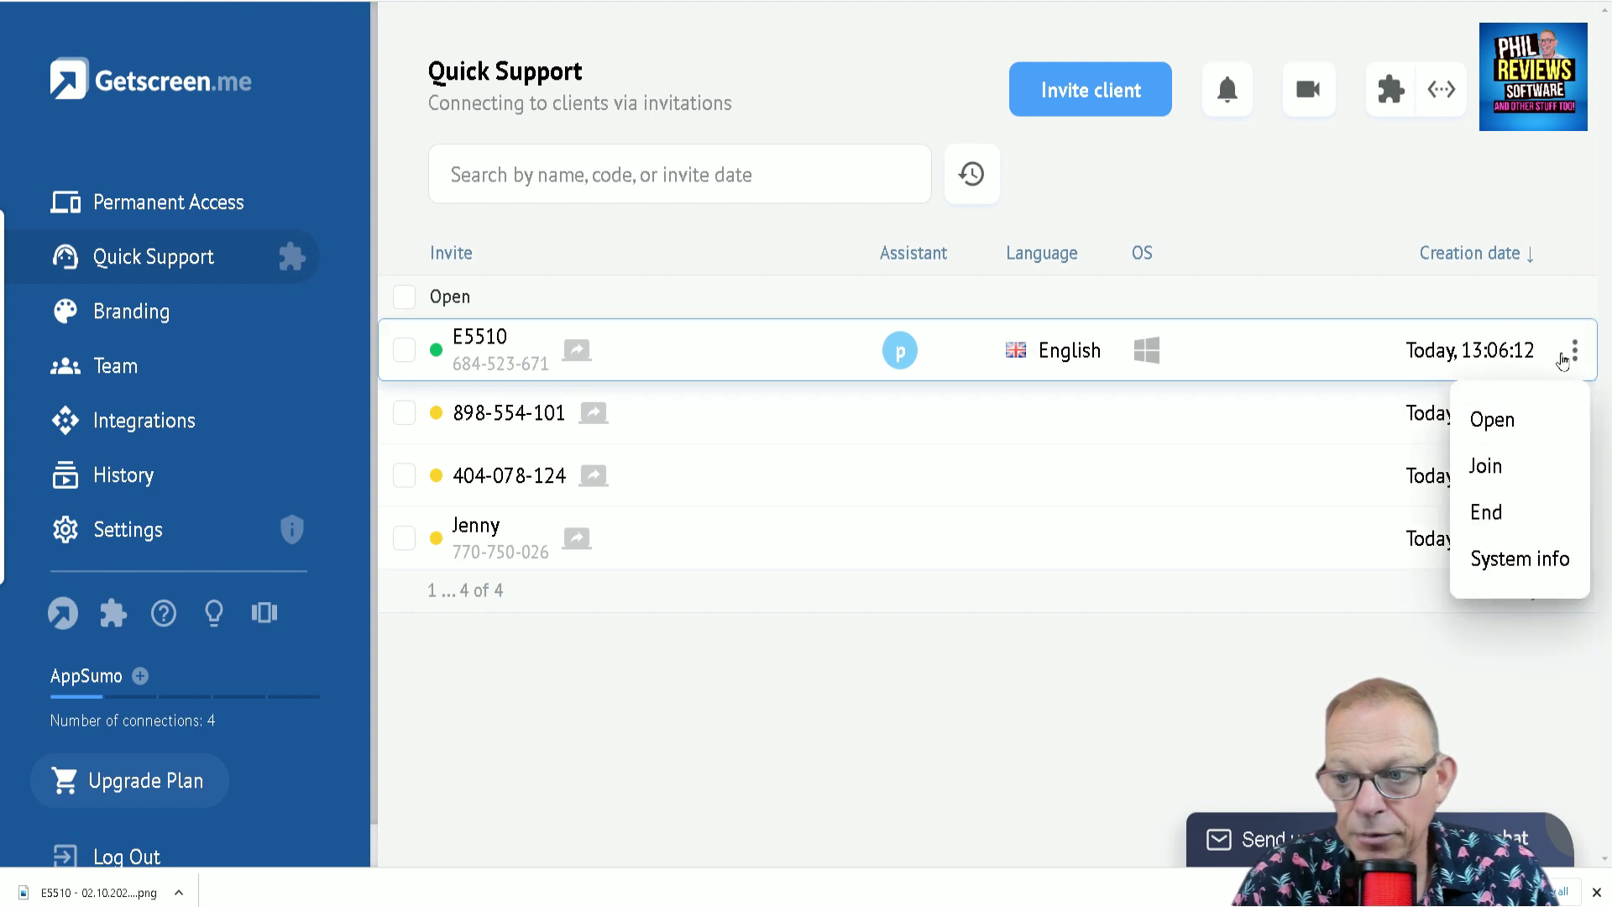
{"action": "left_click", "coordinate": [1501, 513]}
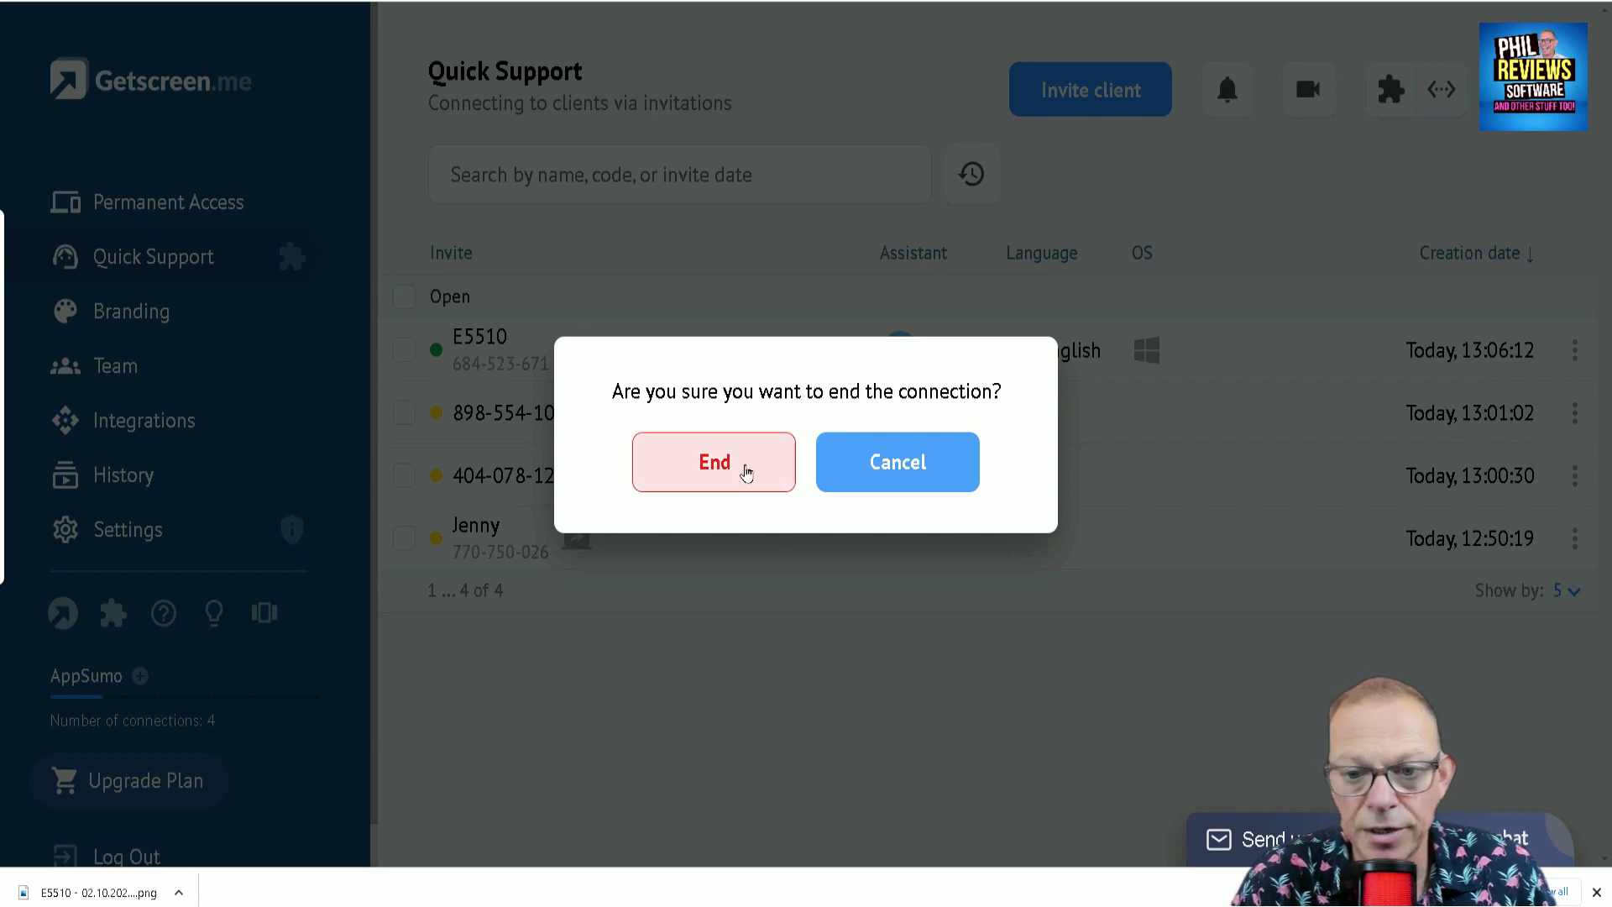
{"action": "left_click", "coordinate": [887, 461]}
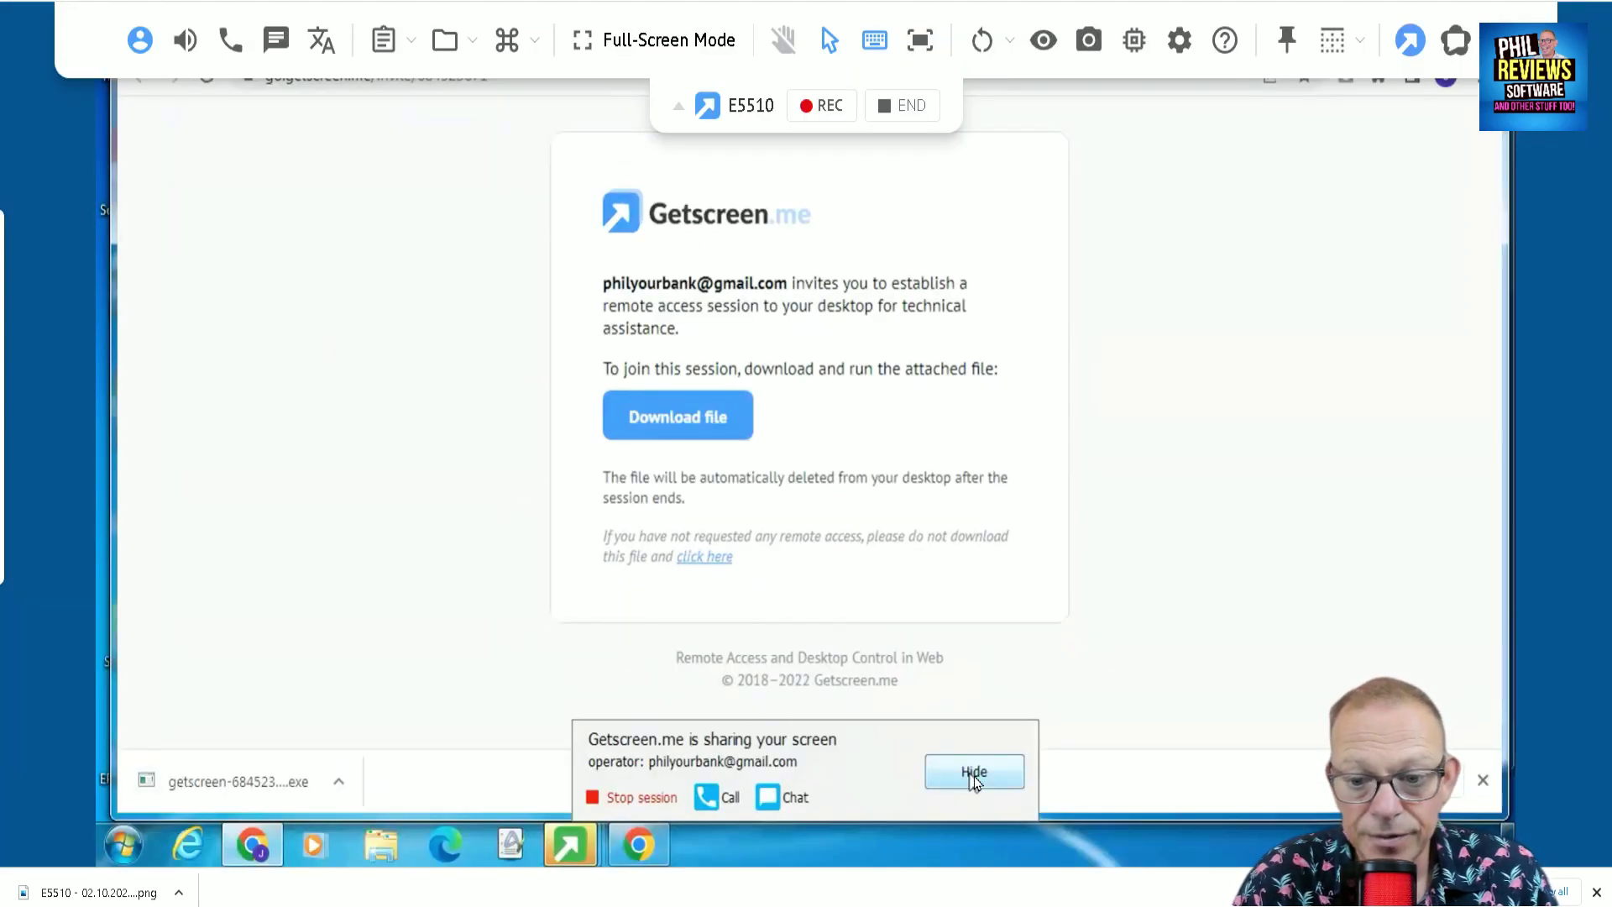
{"action": "left_click", "coordinate": [617, 802]}
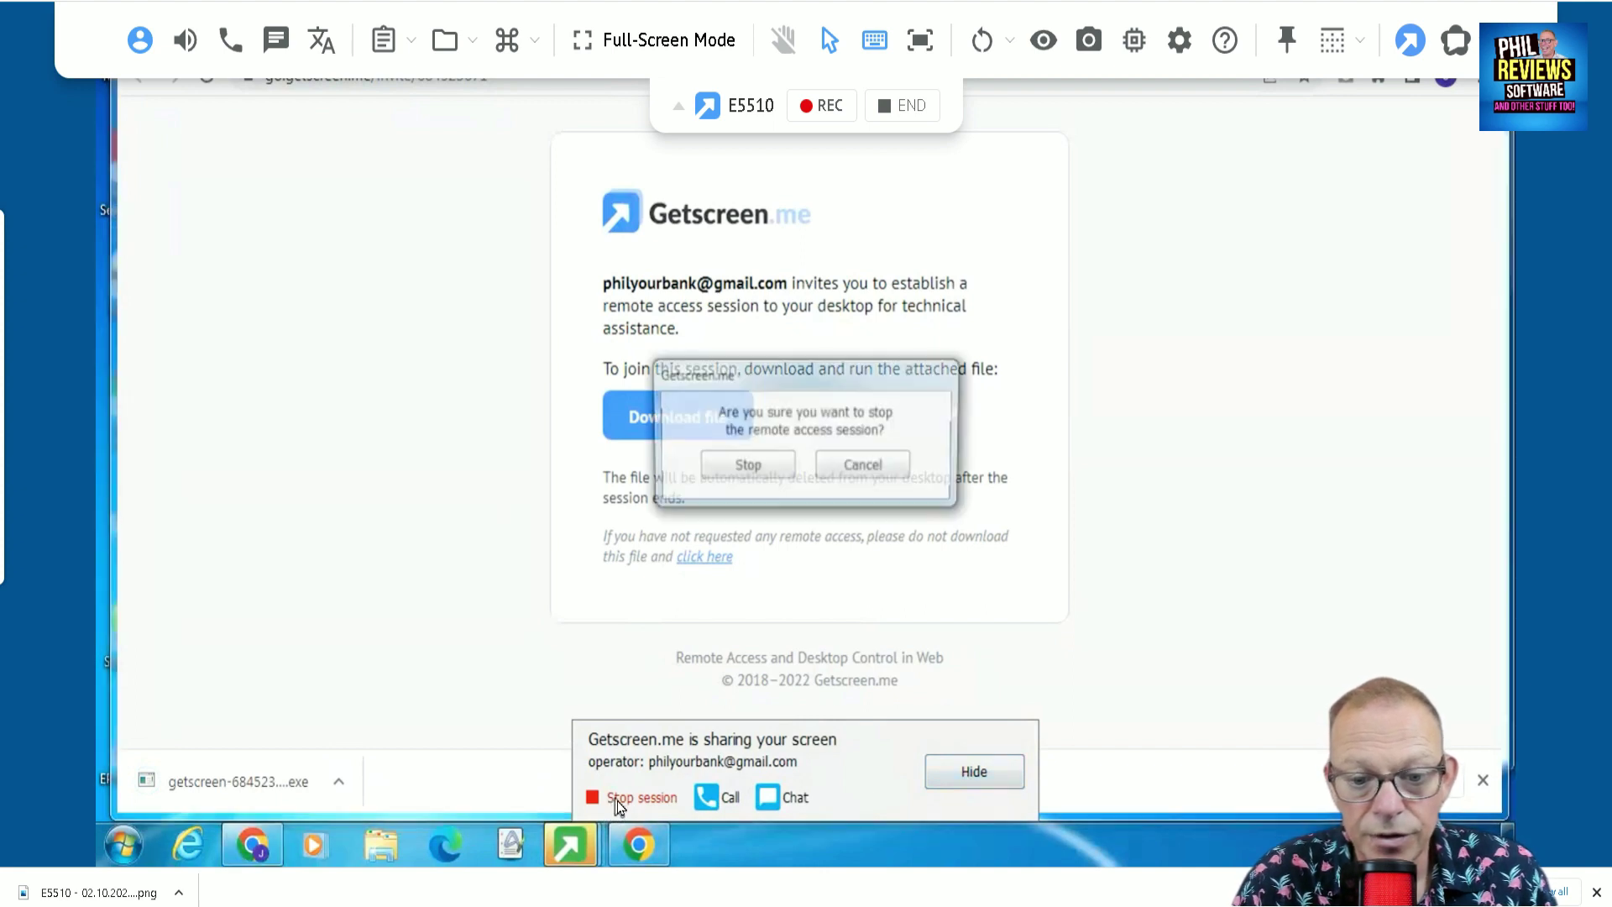
{"action": "left_click", "coordinate": [747, 467]}
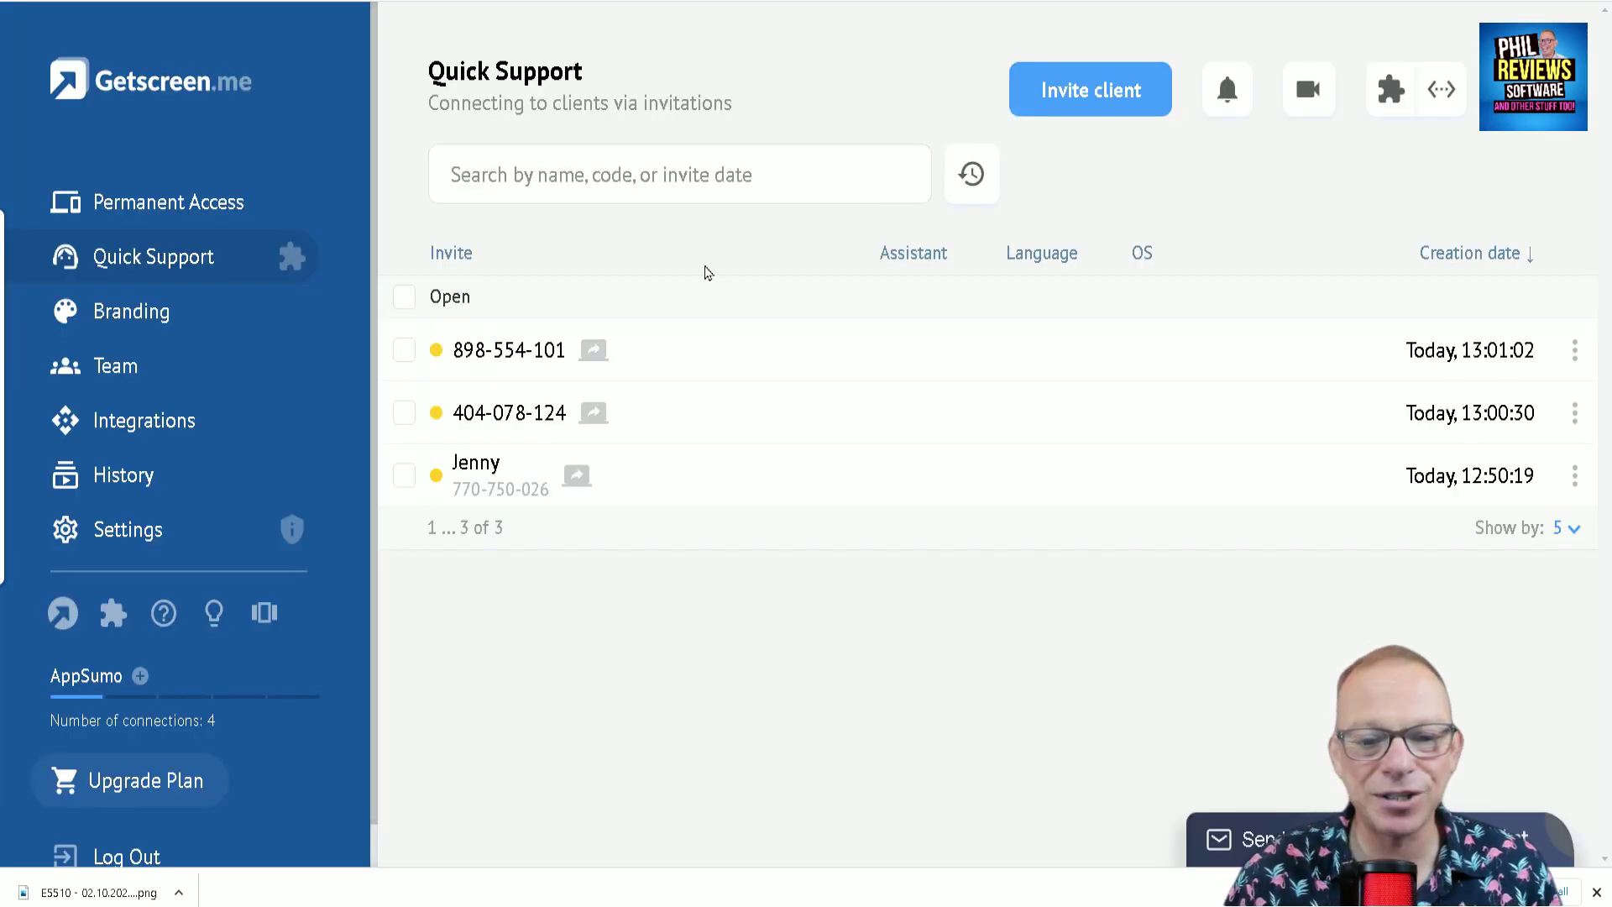